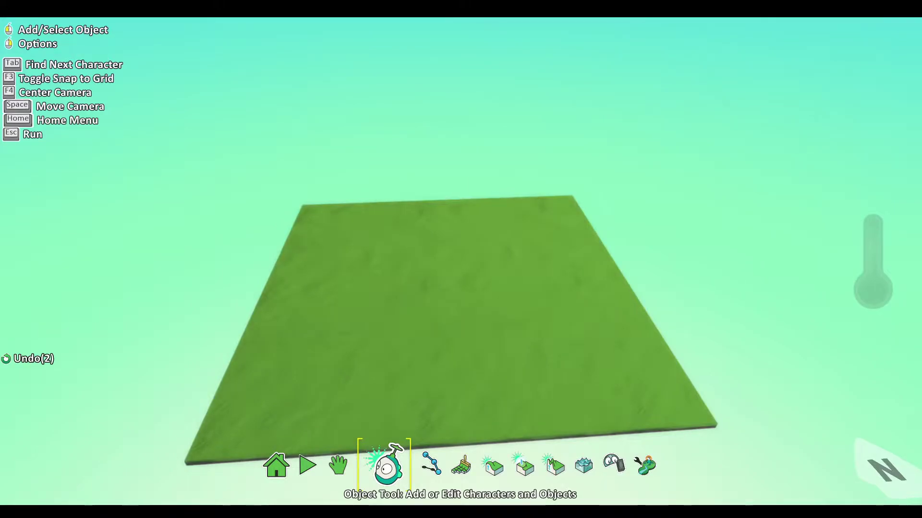
key("Up")
key("Left")
key("Down")
key("Right")
key("Up")
key("Down")
key("Down")
key("Left")
key("Up")
scroll(432, 368, "up", 3)
scroll(433, 365, "down", 3)
key("Right")
scroll(432, 359, "up", 3)
scroll(432, 359, "down", 3)
key("Up")
key("Down")
key("Left")
- Undo the last change to restore the Kodu character, and set its rotation to 182
key("ctrl+z")
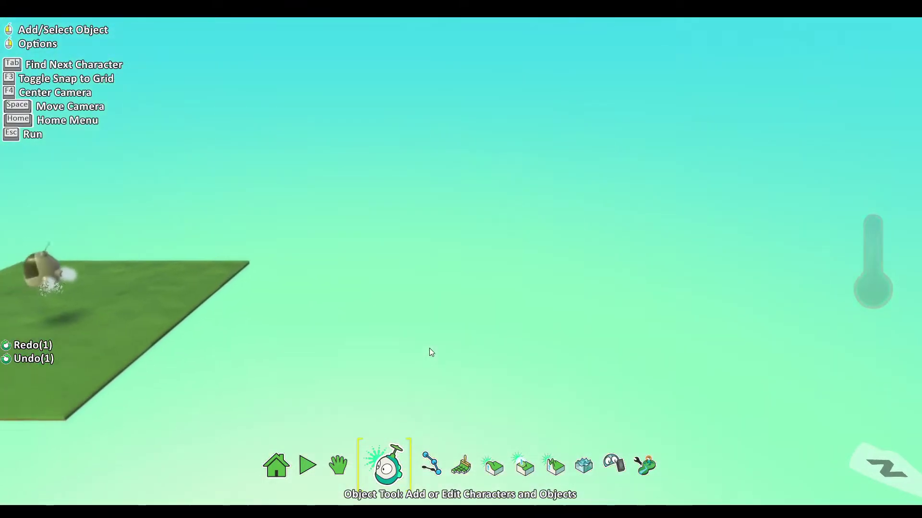
scroll(415, 332, "up", 3)
mouse_move(525, 274)
scroll(521, 211, "down", 3)
scroll(537, 269, "up", 3)
right_click(536, 269)
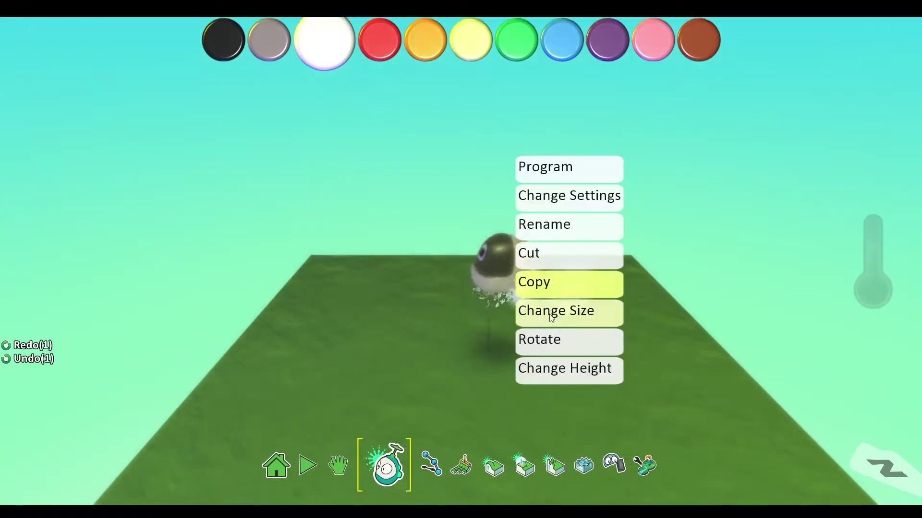
left_click(558, 341)
left_click_drag(421, 459, 463, 454)
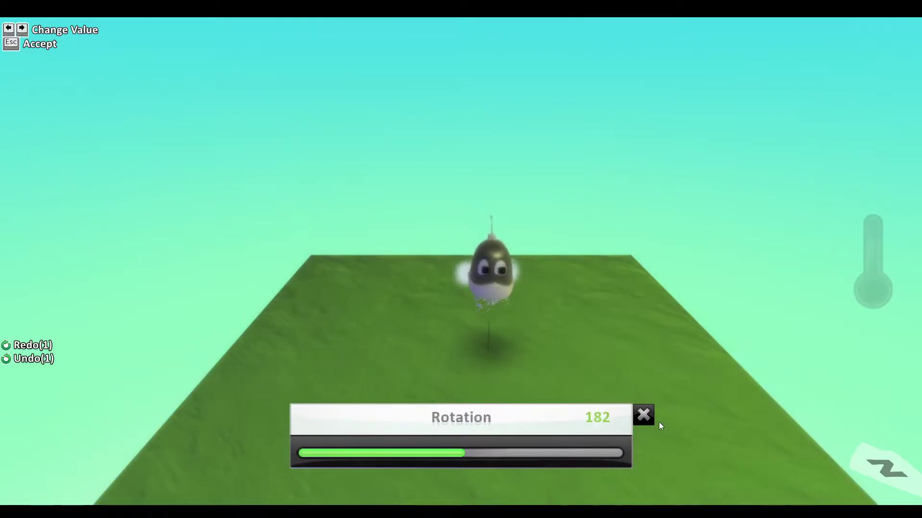
left_click(644, 416)
- Run the world and look at the Kodu character from different camera angles
key("Left")
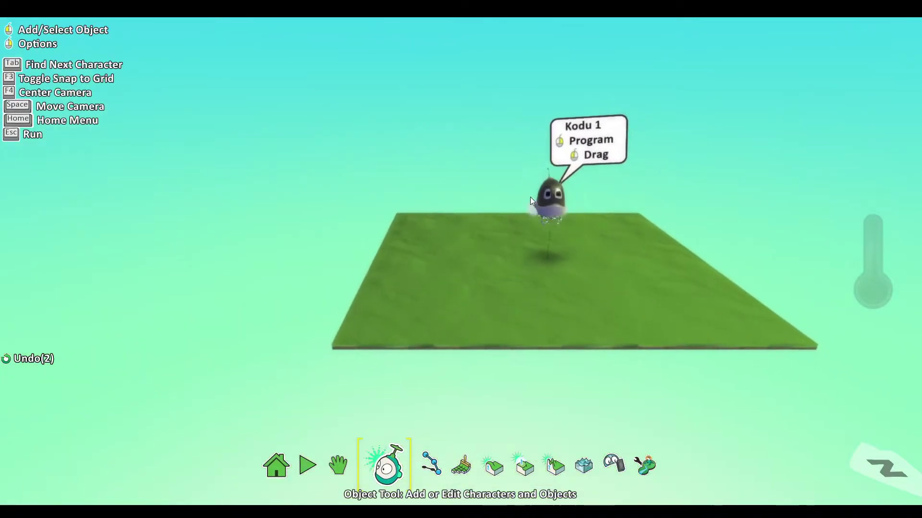
key("Right")
key("Left")
key("Right")
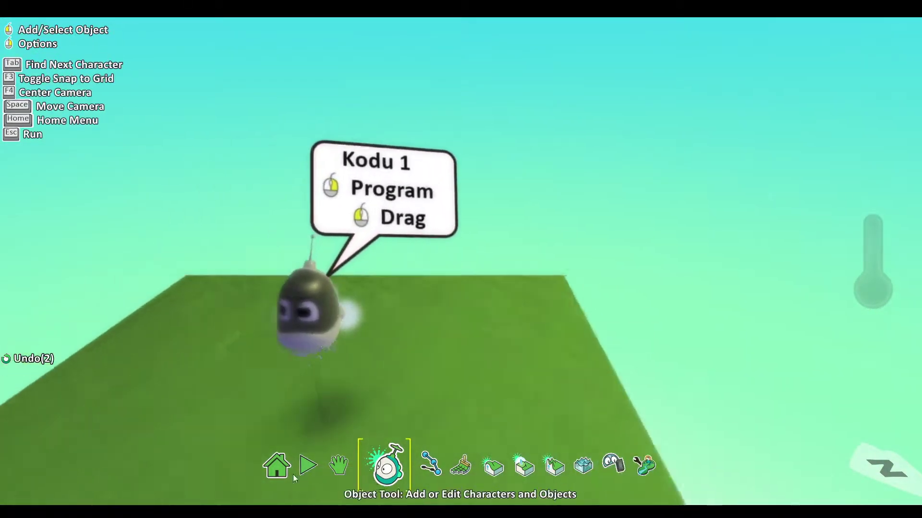
key("Left")
key("Right")
left_click(324, 462)
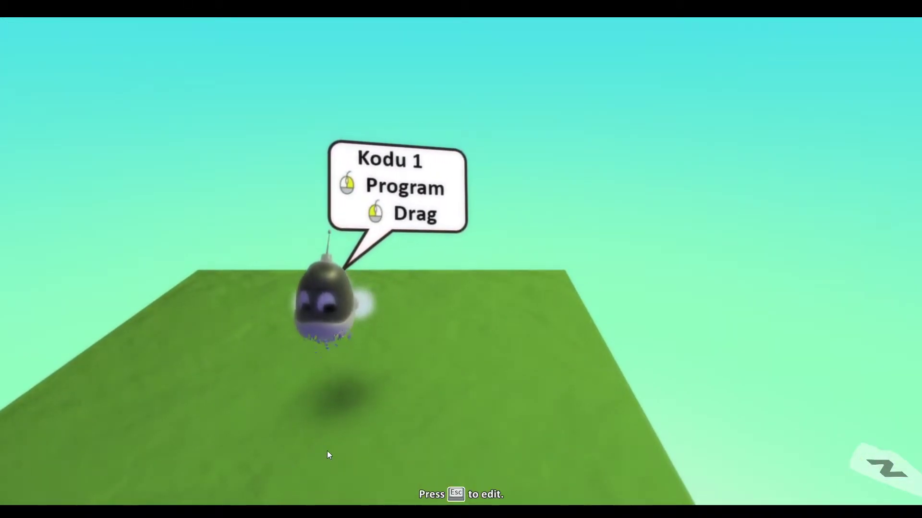
left_click_drag(423, 345, 578, 354)
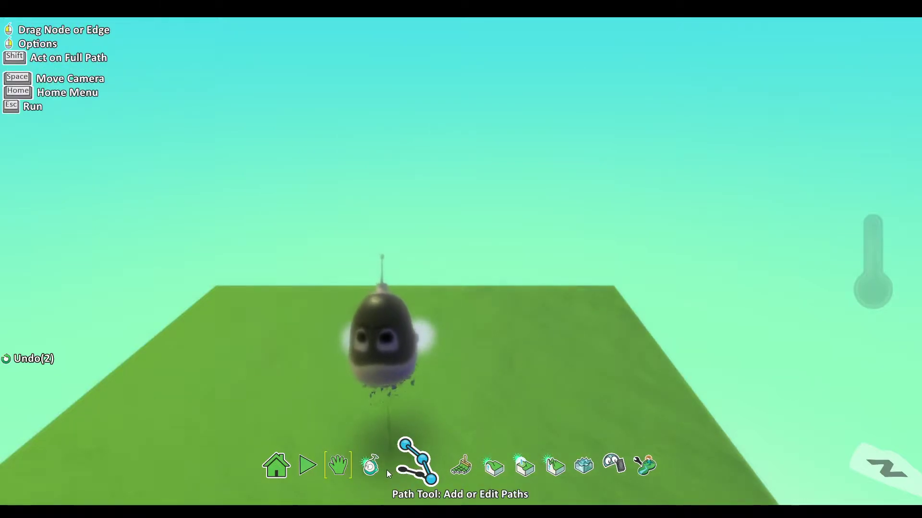
- Open the Kodu character's program for editing with the Object Tool
left_click(369, 476)
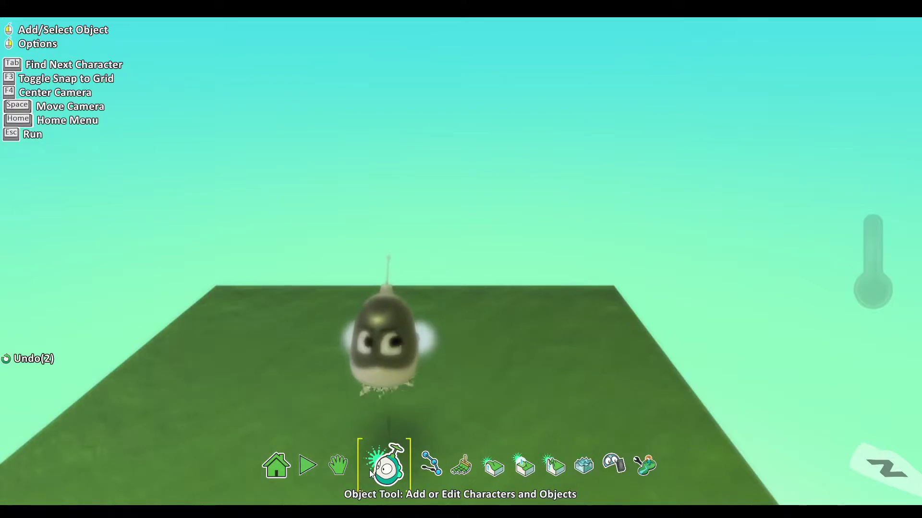
scroll(471, 378, "down", 3)
mouse_move(417, 332)
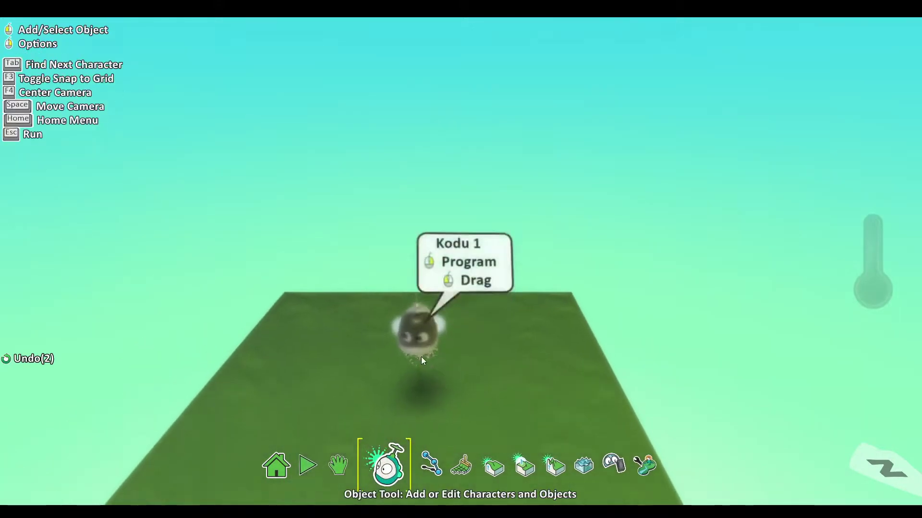
right_click(416, 309)
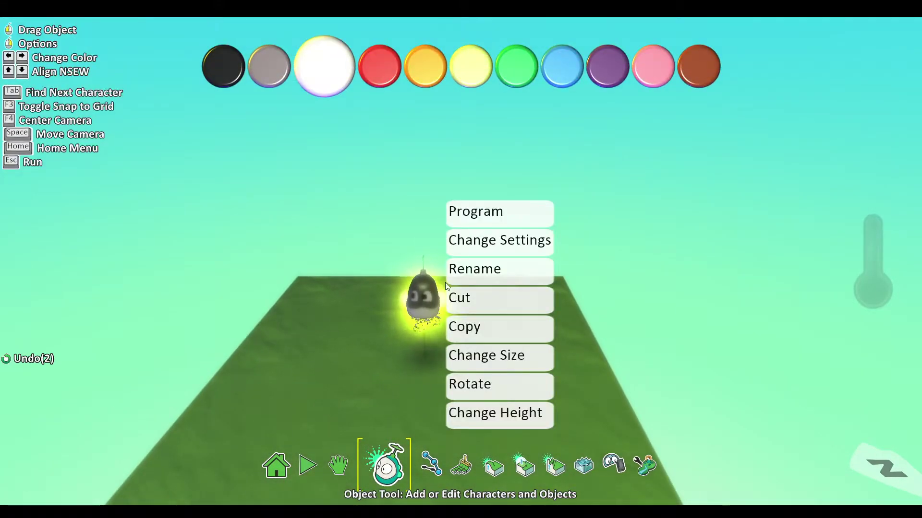
left_click(490, 215)
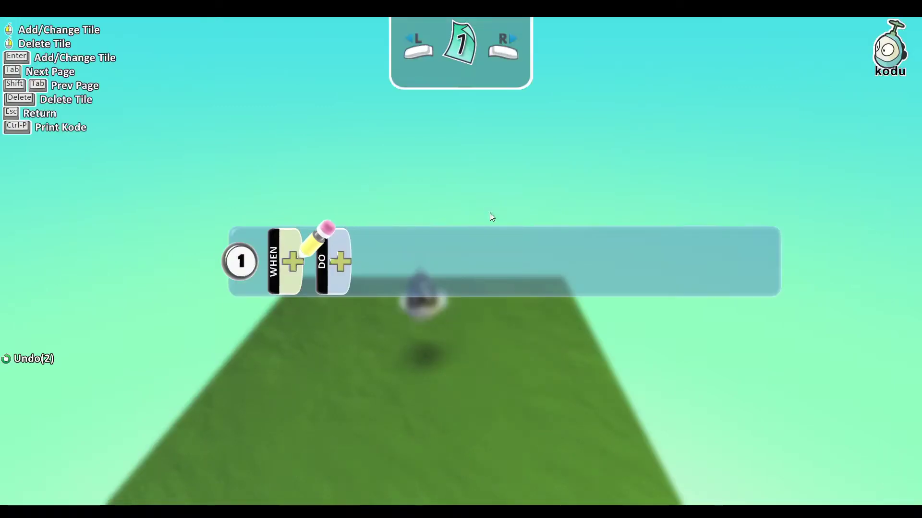
- Set the WHEN condition of rule 1 to a timer of 3 seconds
left_click(287, 260)
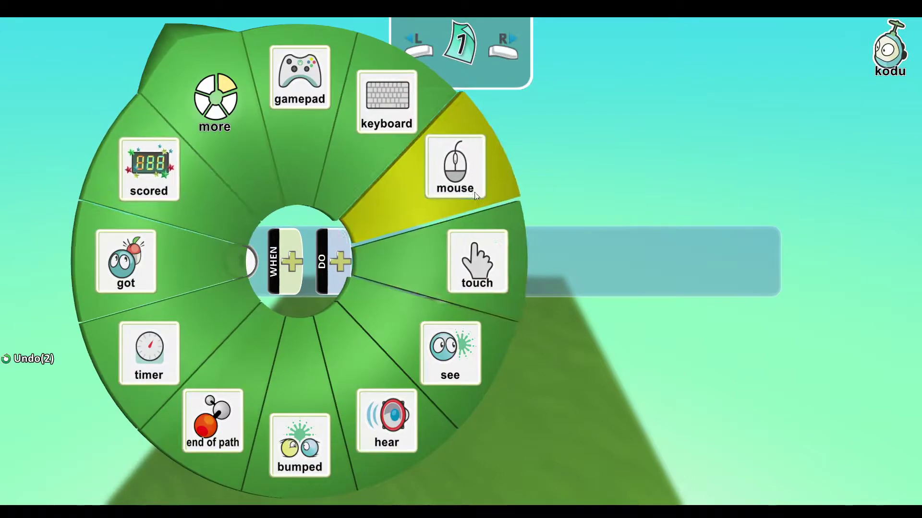
left_click(142, 362)
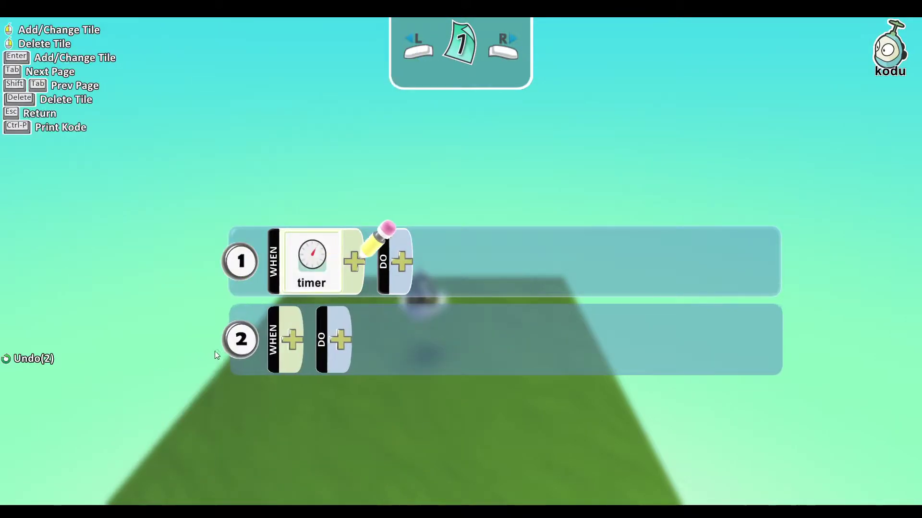
left_click(353, 287)
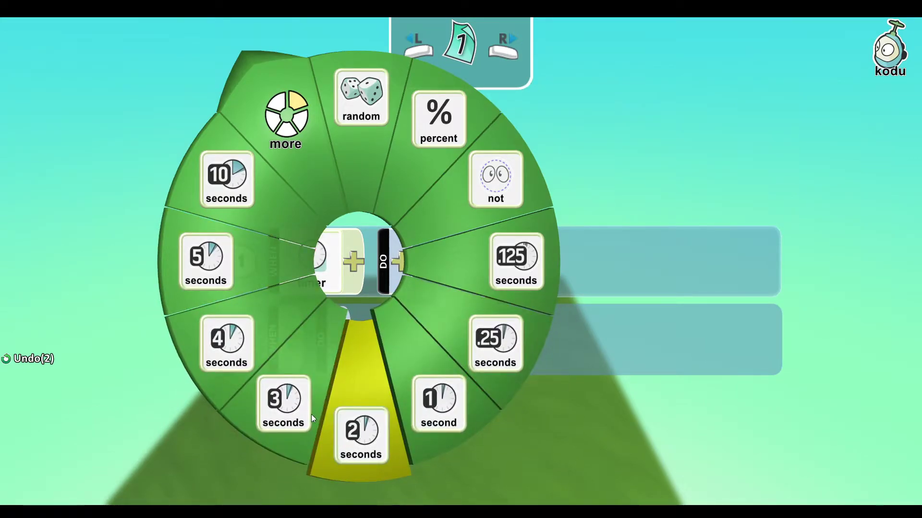
left_click(290, 423)
- Set the DO action of rule 1 to score 05 points on the blue score, once
left_click(473, 264)
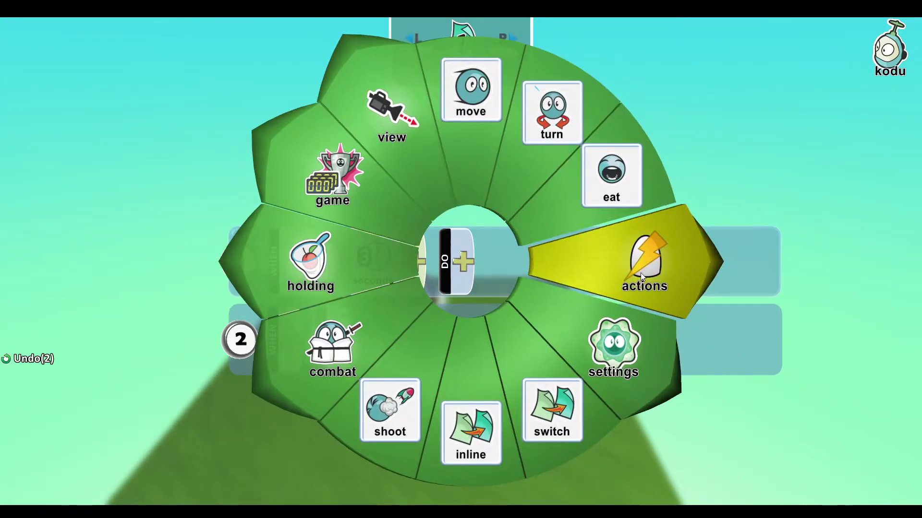
left_click(329, 217)
left_click(327, 375)
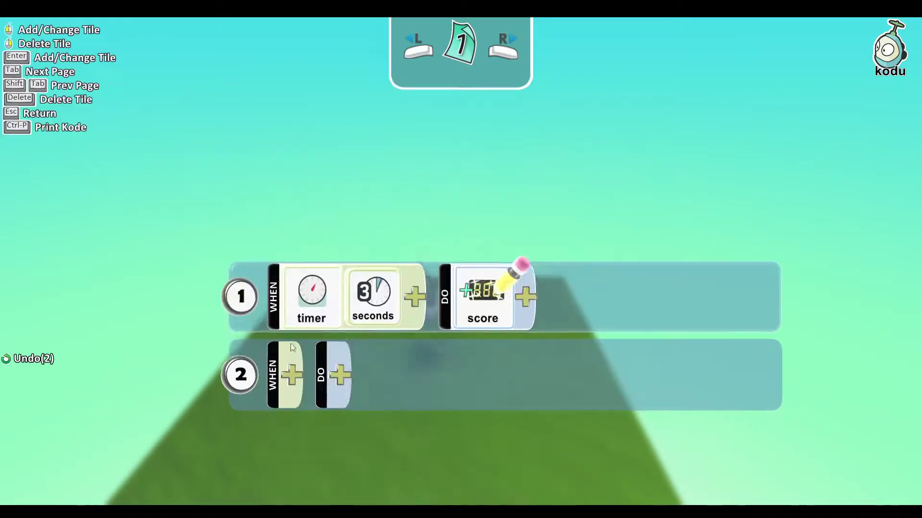
left_click(530, 273)
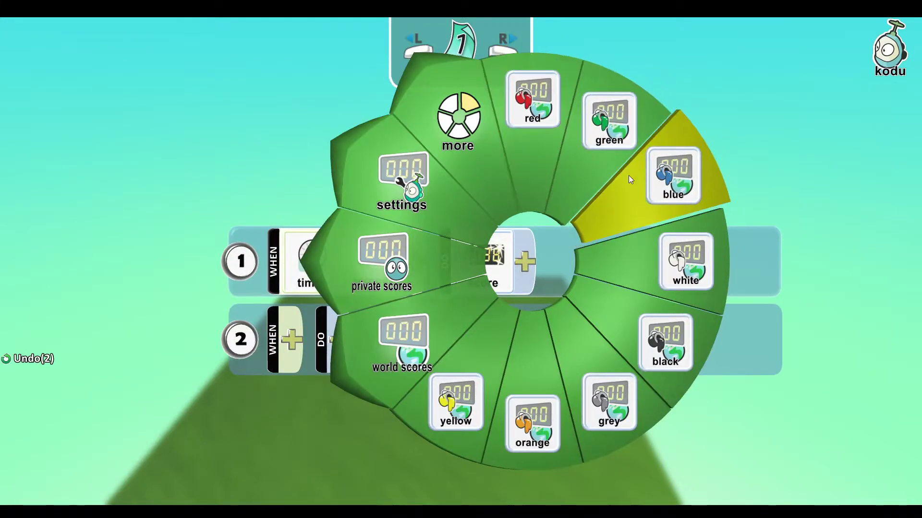
left_click(629, 175)
left_click(586, 263)
left_click(470, 199)
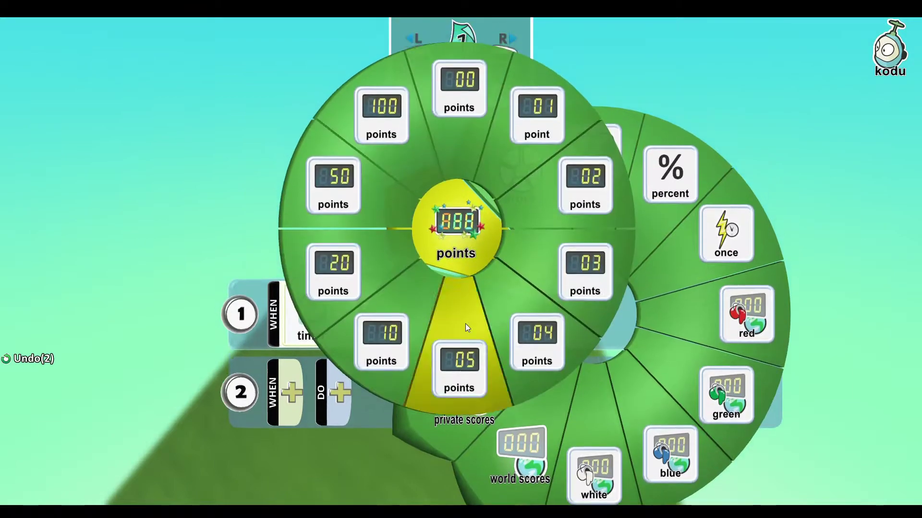
left_click(454, 361)
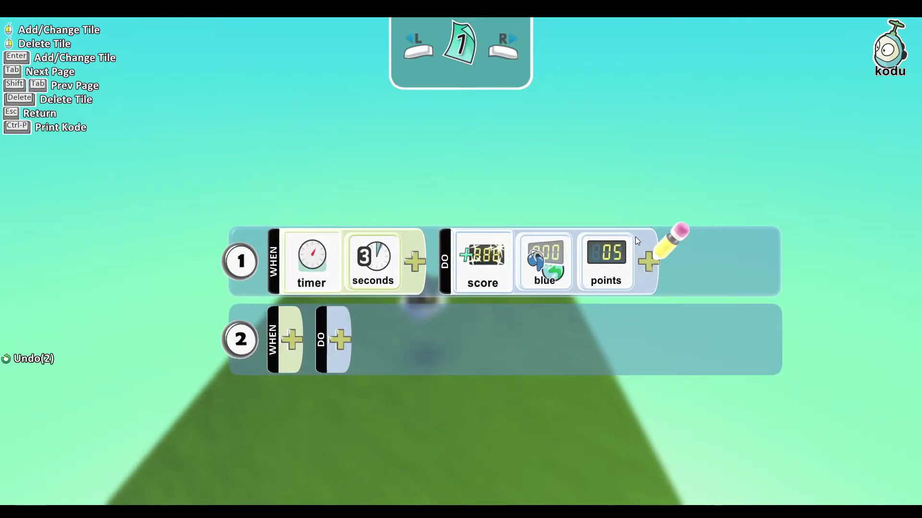
left_click(647, 263)
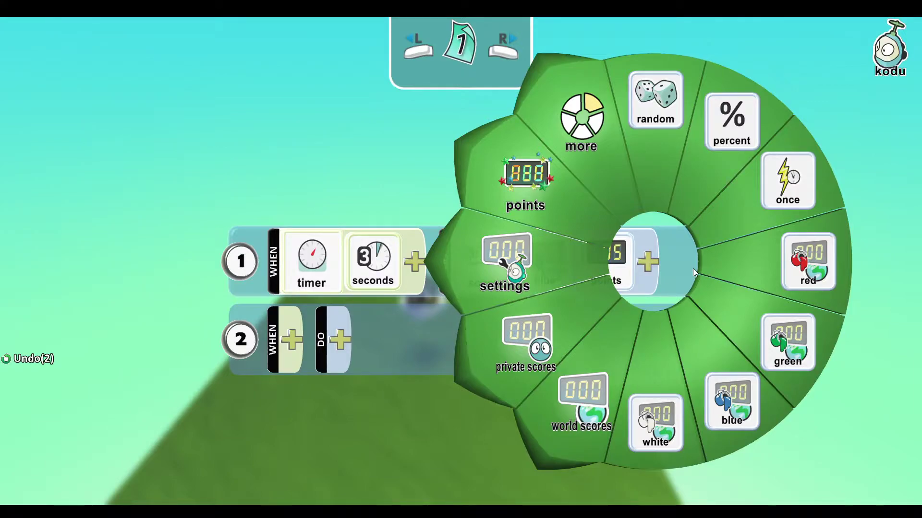
left_click(825, 179)
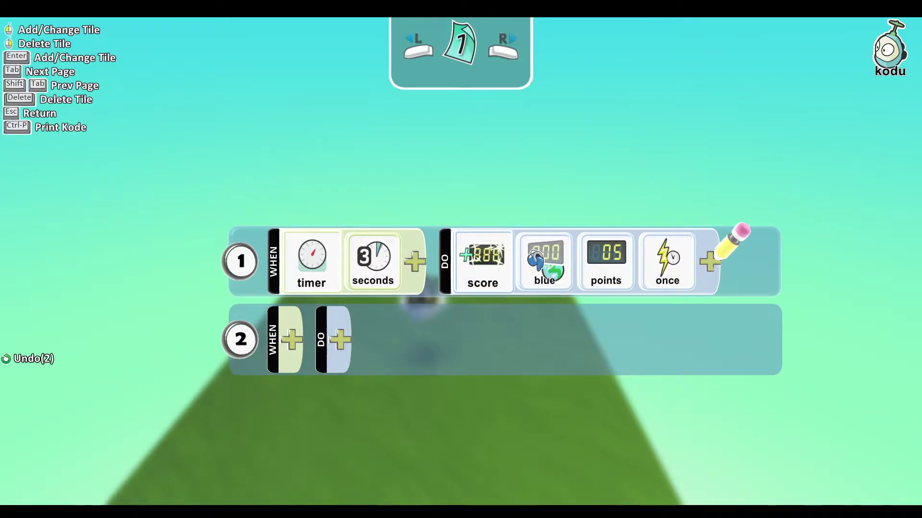
scroll(324, 346, "down", 1)
scroll(615, 272, "up", 1)
scroll(251, 140, "down", 1)
key("Up")
scroll(619, 214, "down", 1)
scroll(411, 356, "up", 2)
scroll(346, 314, "down", 2)
scroll(344, 284, "up", 2)
key("Down")
key("Down")
key("Up")
key("Up")
key("Down")
key("Down")
key("Up")
key("Up")
key("Down")
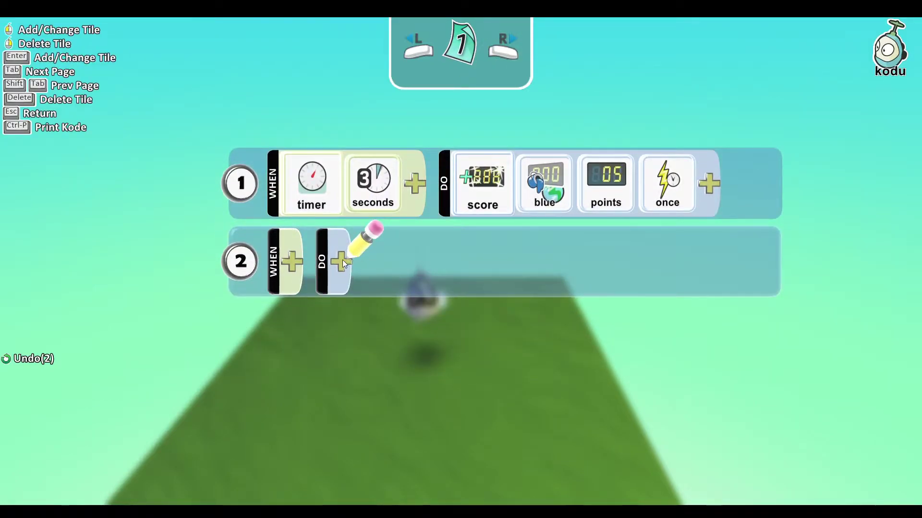
left_click(341, 260)
left_click(201, 183)
left_click(174, 318)
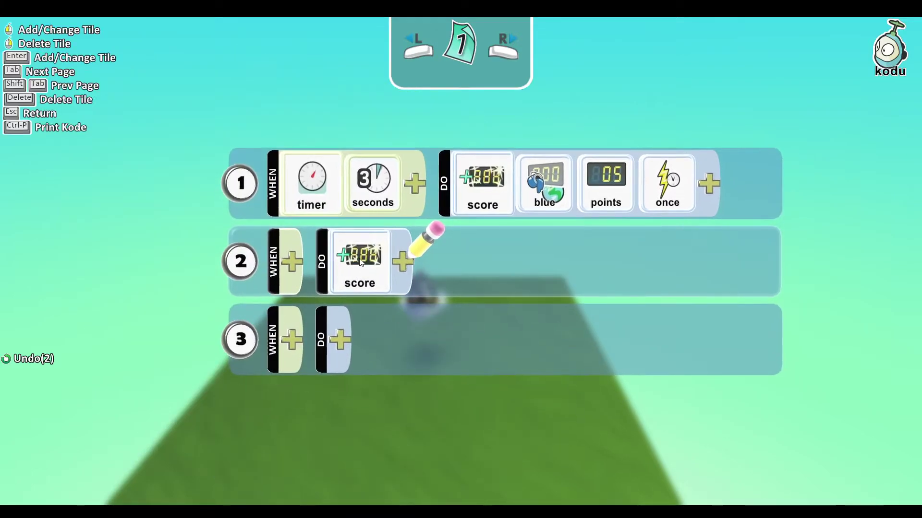
left_click(406, 259)
left_click(862, 273)
key("Delete")
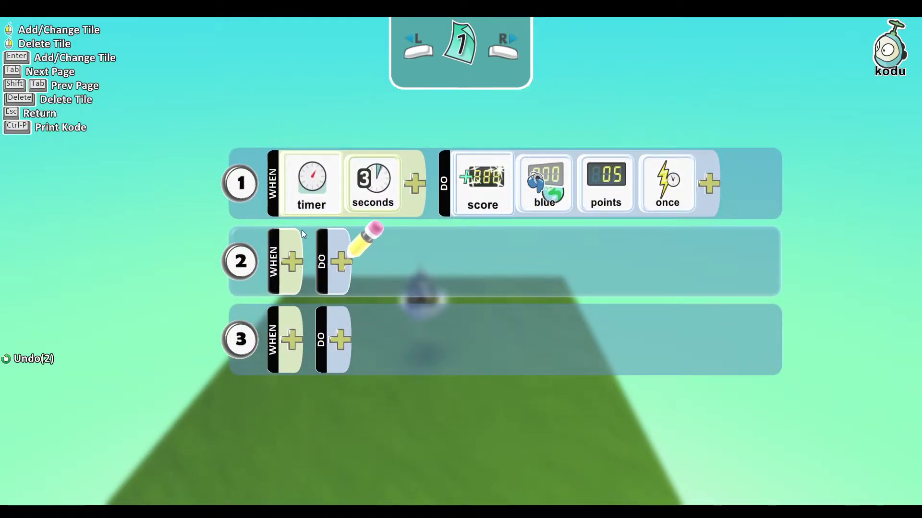
- Set the WHEN condition of rule 2 to scored, blue, equals, 05 points
left_click(298, 234)
left_click(194, 189)
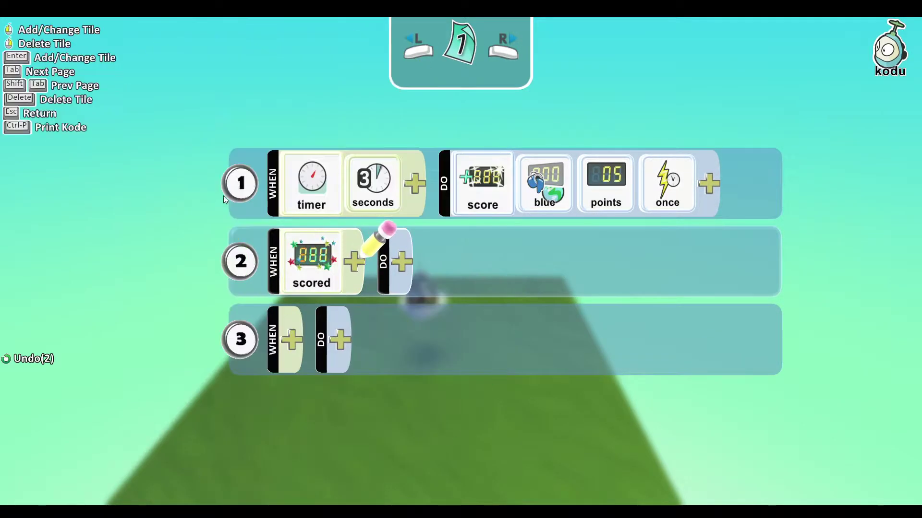
left_click(348, 250)
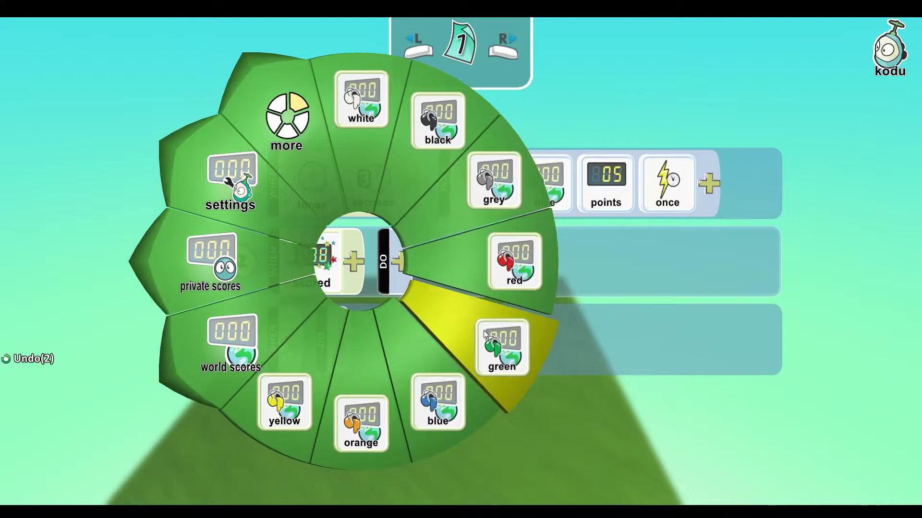
left_click(419, 347)
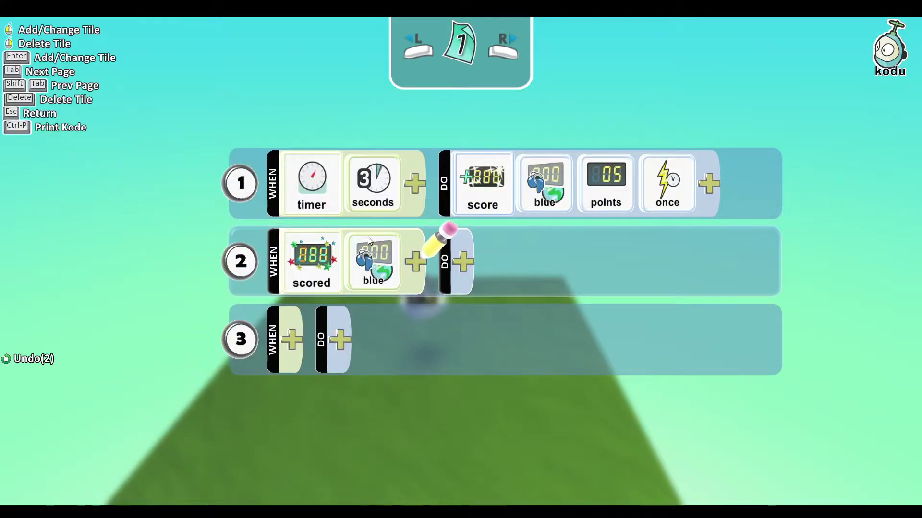
left_click(409, 252)
left_click(449, 295)
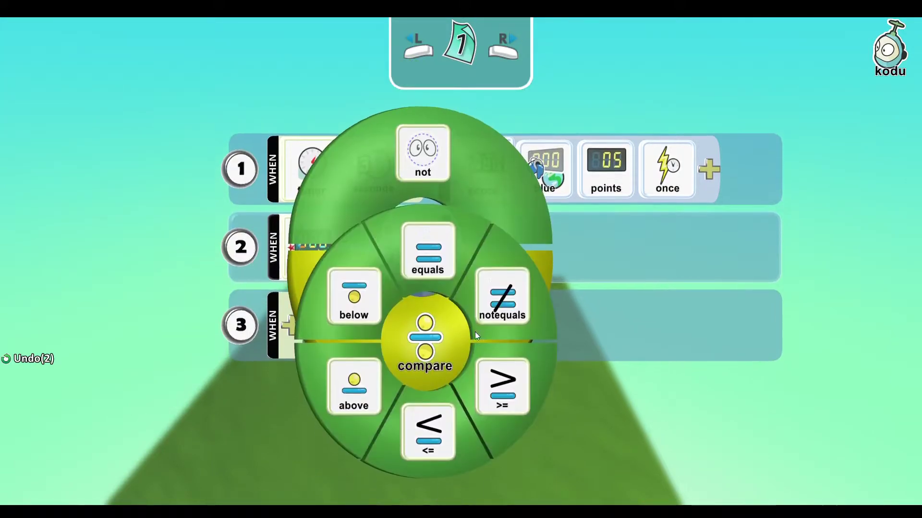
left_click(441, 260)
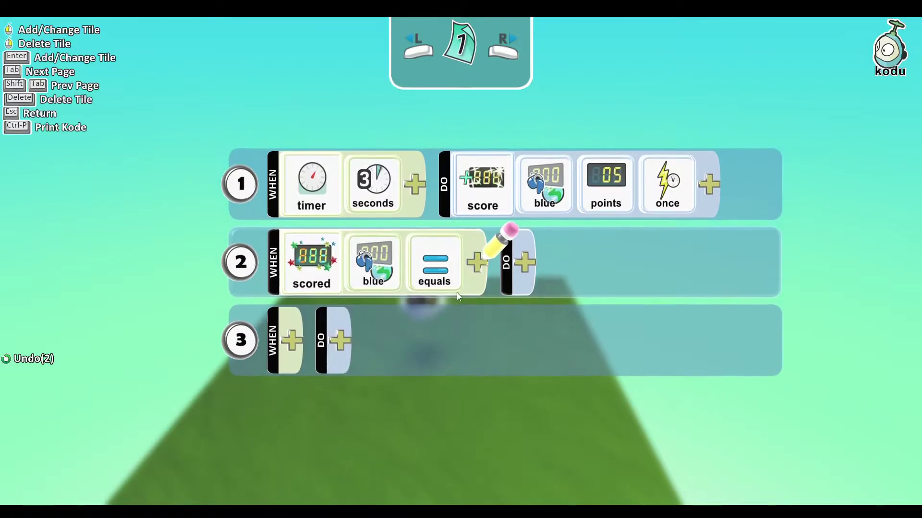
left_click(477, 261)
left_click(384, 225)
left_click(349, 339)
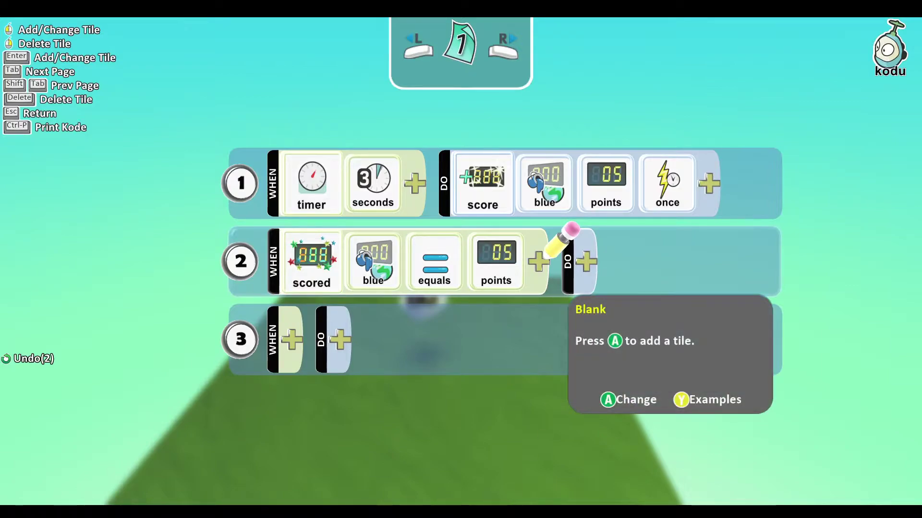
- Set the DO action of rule 2 to say "hello world!" once
left_click(579, 262)
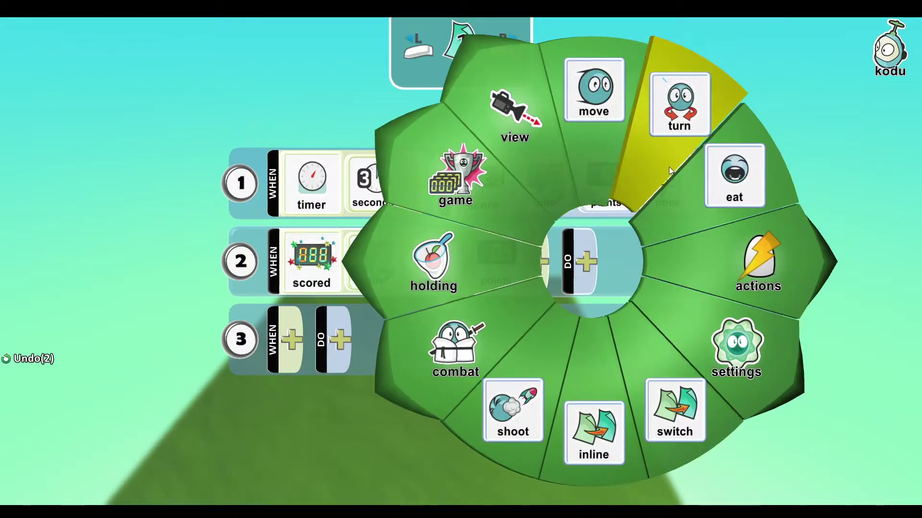
left_click(761, 240)
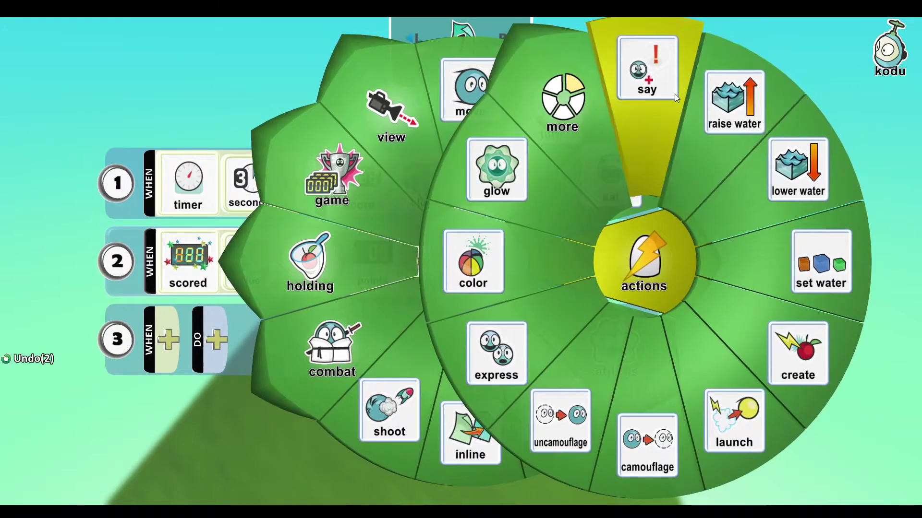
left_click(675, 93)
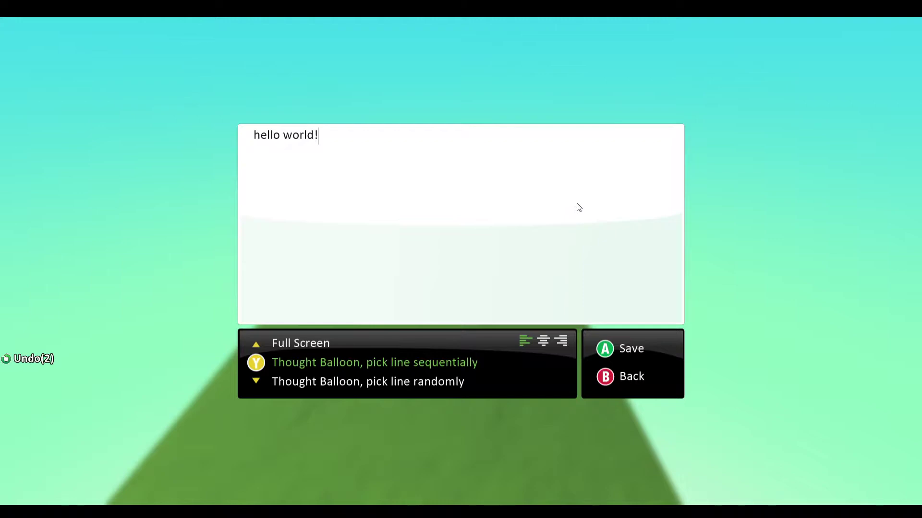
left_click(612, 356)
left_click(644, 276)
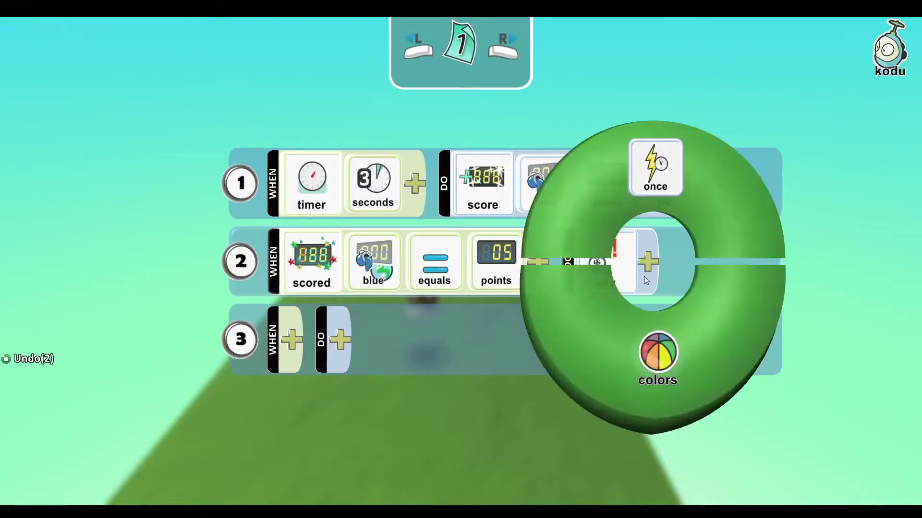
left_click(701, 205)
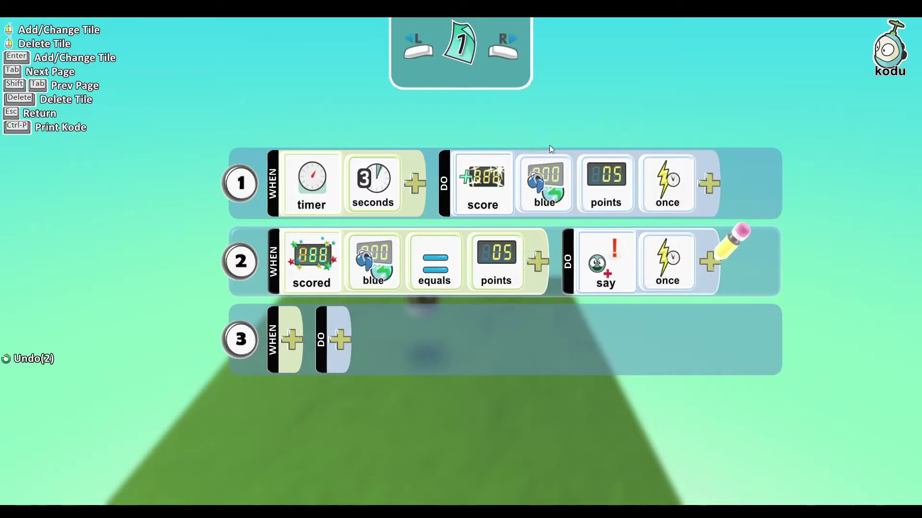
scroll(380, 69, "down", 1)
scroll(480, 225, "up", 3)
scroll(519, 244, "down", 3)
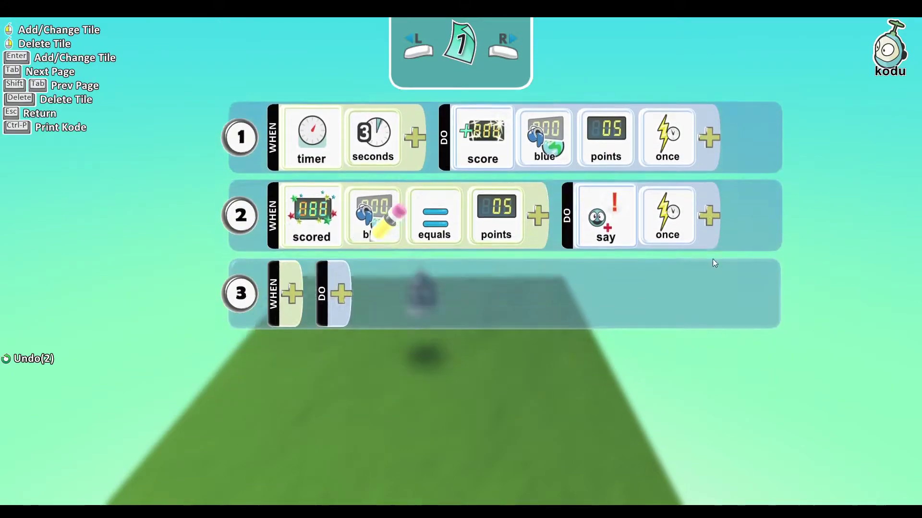
scroll(624, 278, "up", 1)
scroll(597, 281, "up", 2)
scroll(130, 347, "down", 3)
scroll(127, 345, "up", 3)
scroll(123, 340, "down", 3)
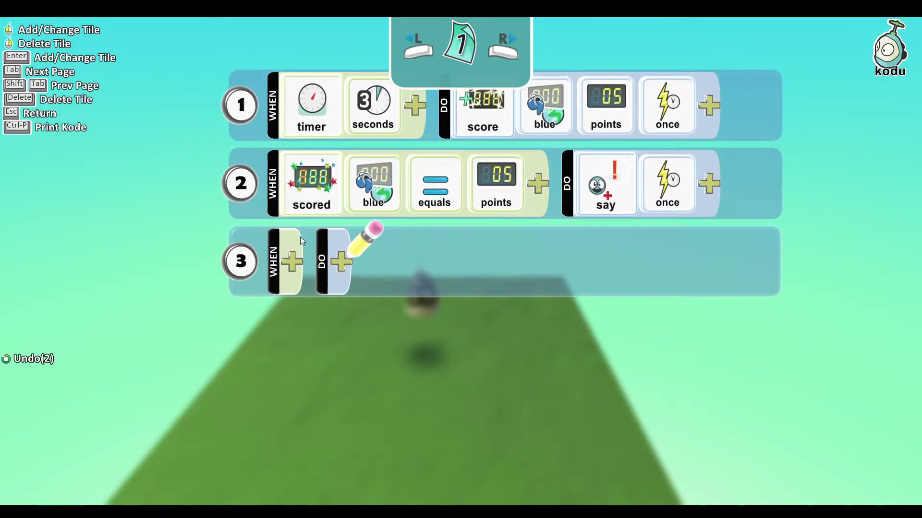
- Set the WHEN condition of rule 3 to a timer of 4 seconds
left_click(294, 250)
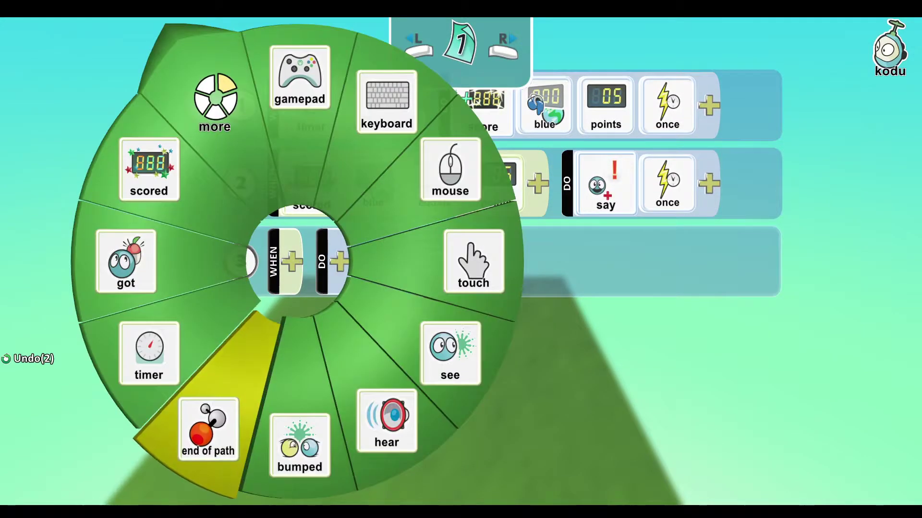
left_click(139, 353)
left_click(351, 259)
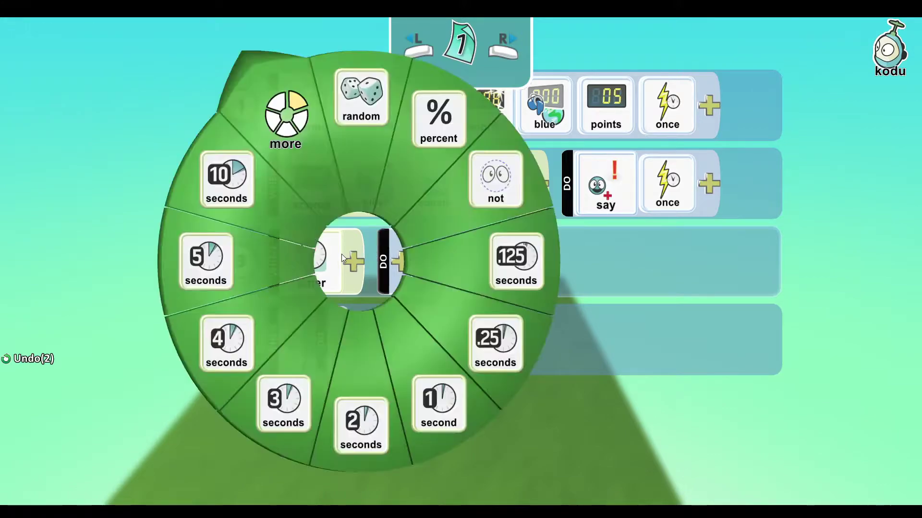
left_click(222, 372)
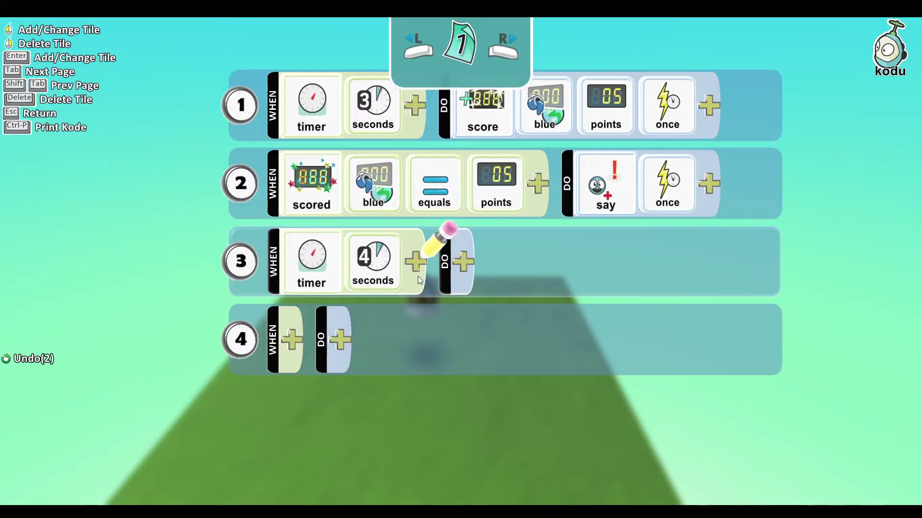
- Set the DO action of rule 3 to score 10 points on the red score
left_click(495, 246)
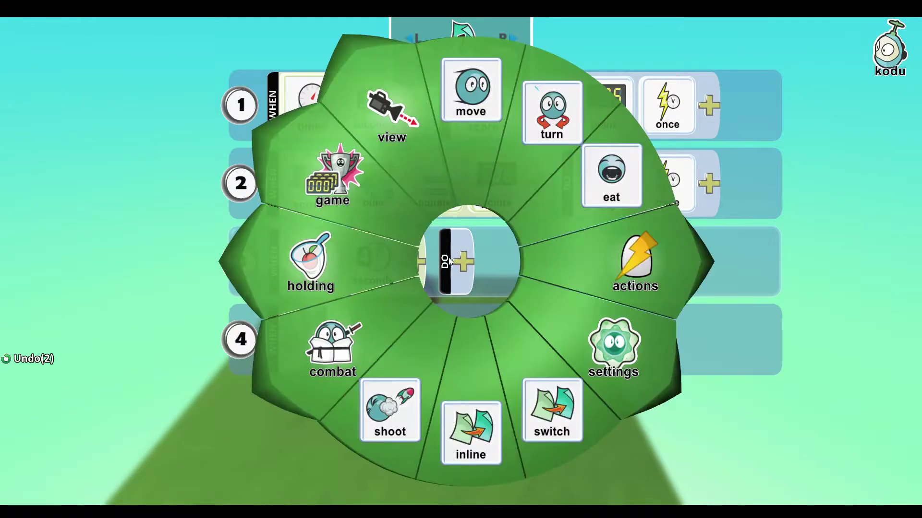
left_click(655, 238)
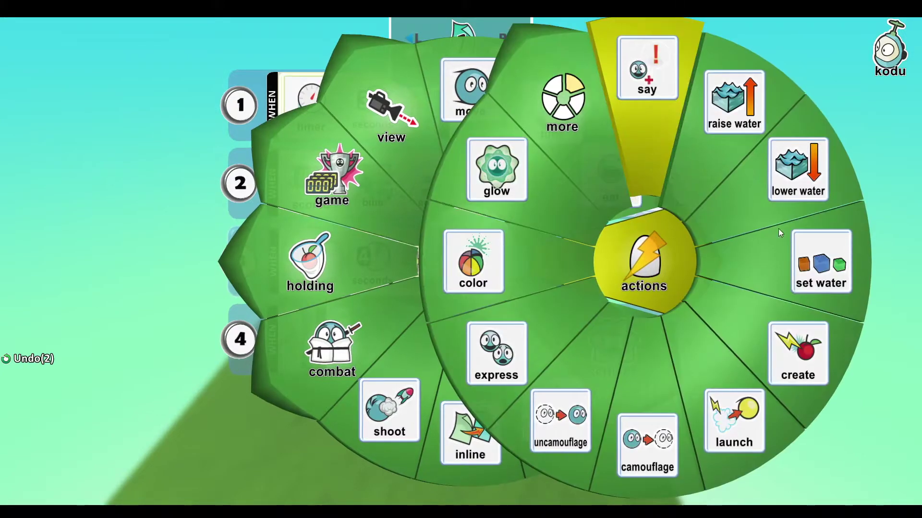
left_click(878, 243)
left_click(275, 149)
left_click(316, 336)
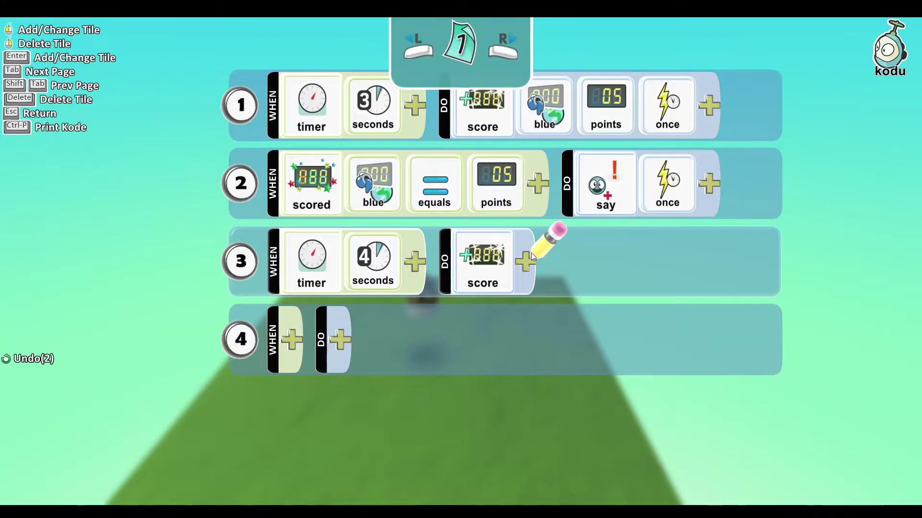
left_click(531, 252)
left_click(504, 135)
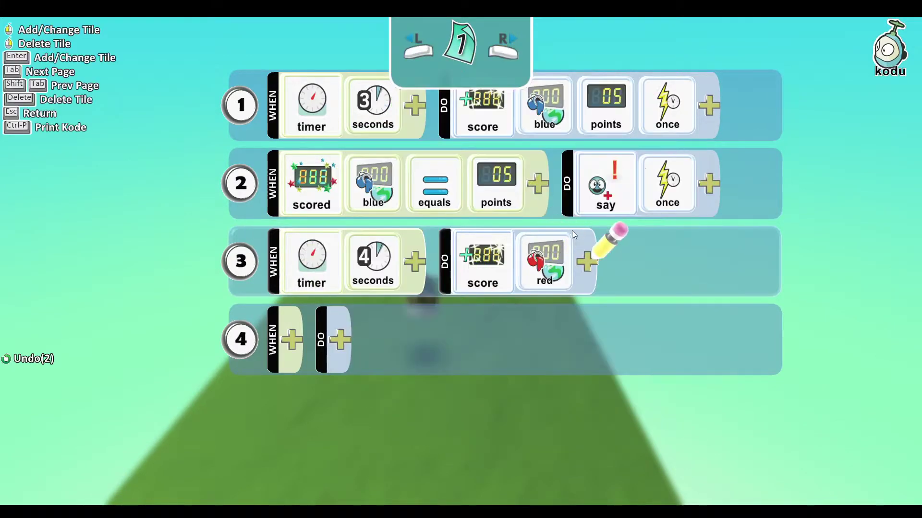
left_click(590, 251)
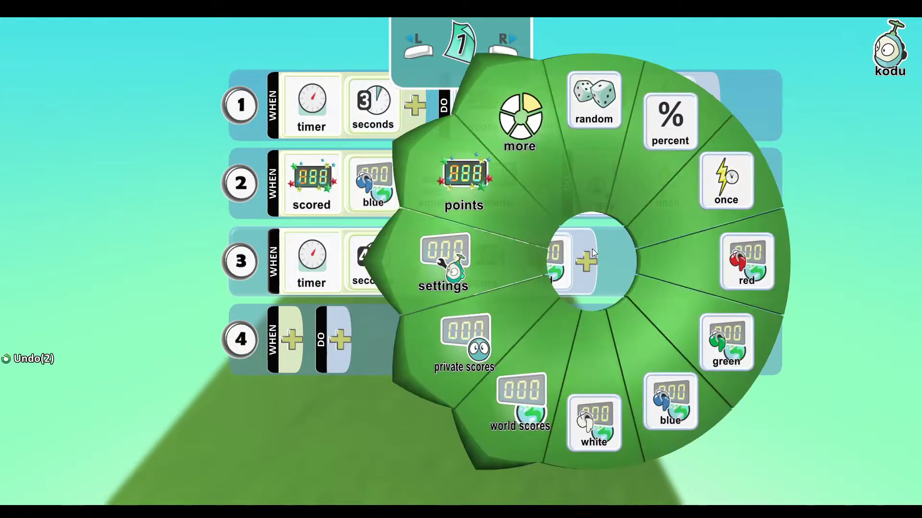
left_click(482, 178)
left_click(406, 339)
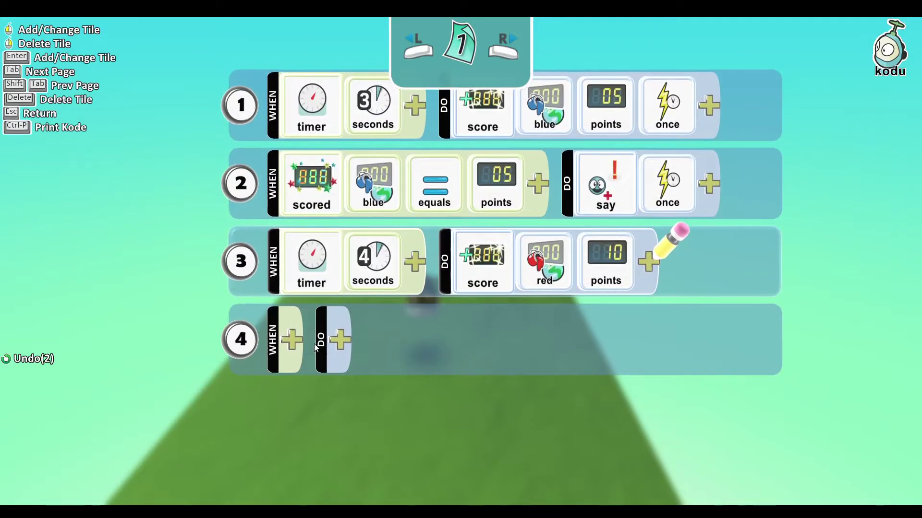
- Set the WHEN condition of rule 4 to scored, red, equals, 10 points
left_click(293, 261)
left_click(176, 171)
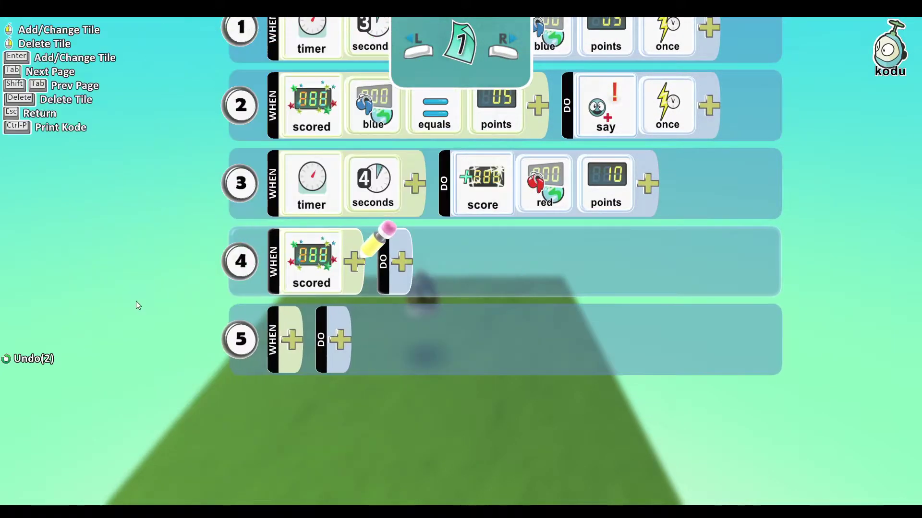
left_click(353, 261)
left_click(492, 253)
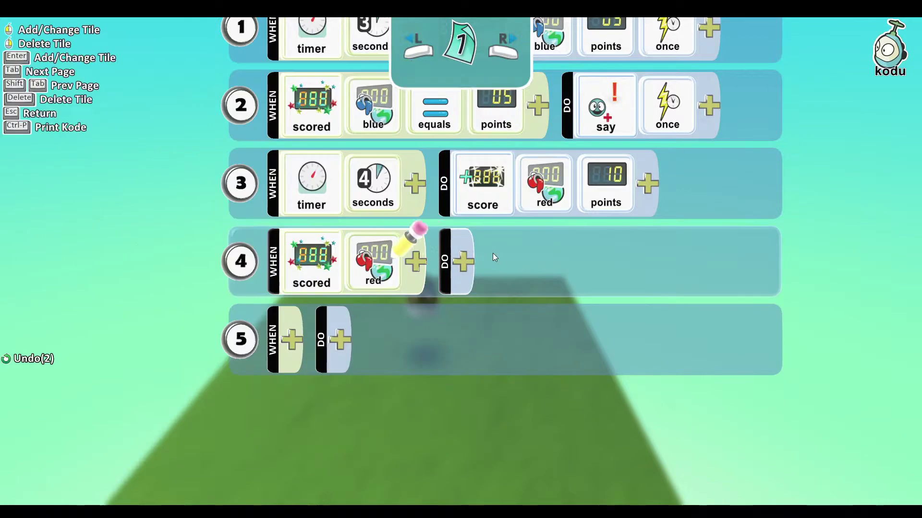
left_click(415, 262)
left_click(415, 345)
left_click(428, 252)
left_click(467, 246)
left_click(396, 198)
left_click(269, 348)
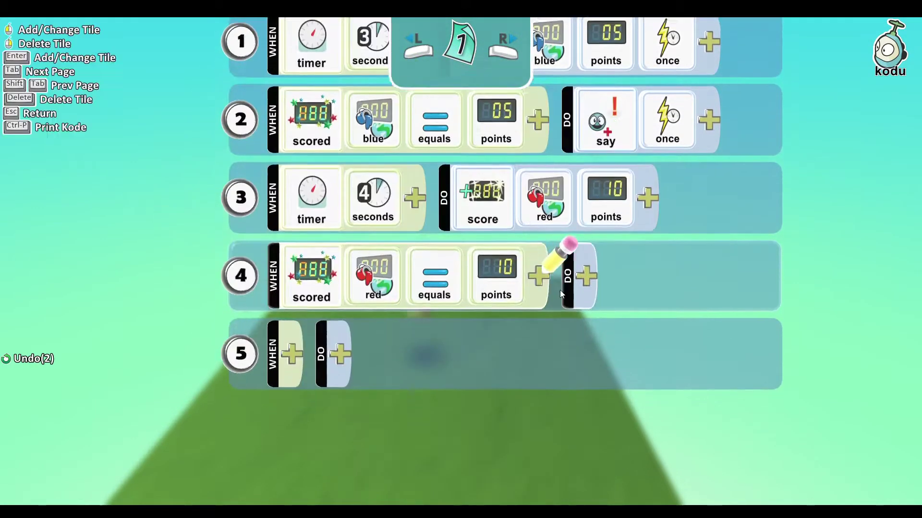
- Set the DO action of rule 4 to say "hiiiiiiiiiiiii classroom" once, as a sequential thought balloon
left_click(587, 262)
left_click(760, 216)
left_click(674, 103)
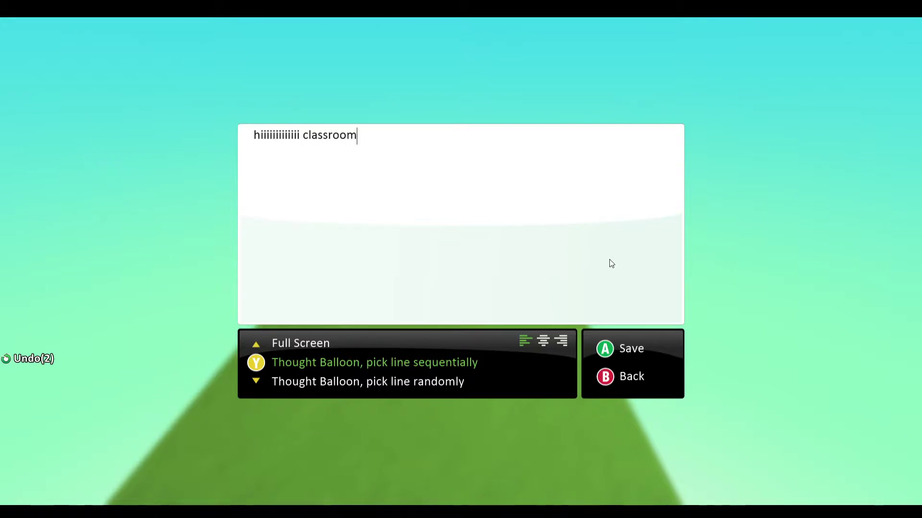
left_click(603, 344)
left_click(653, 265)
left_click(679, 220)
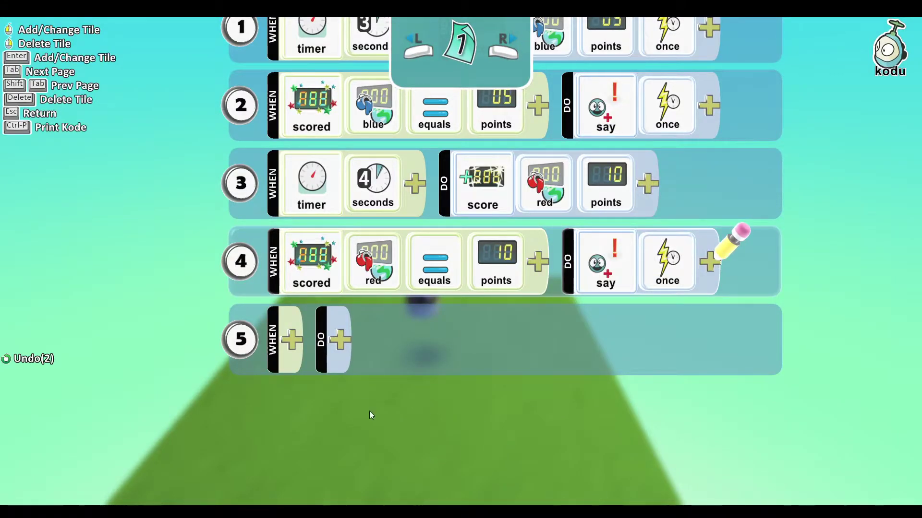
- Run the world to test the blue and red scoring rules, and return to edit mode
key("Escape")
left_click(320, 464)
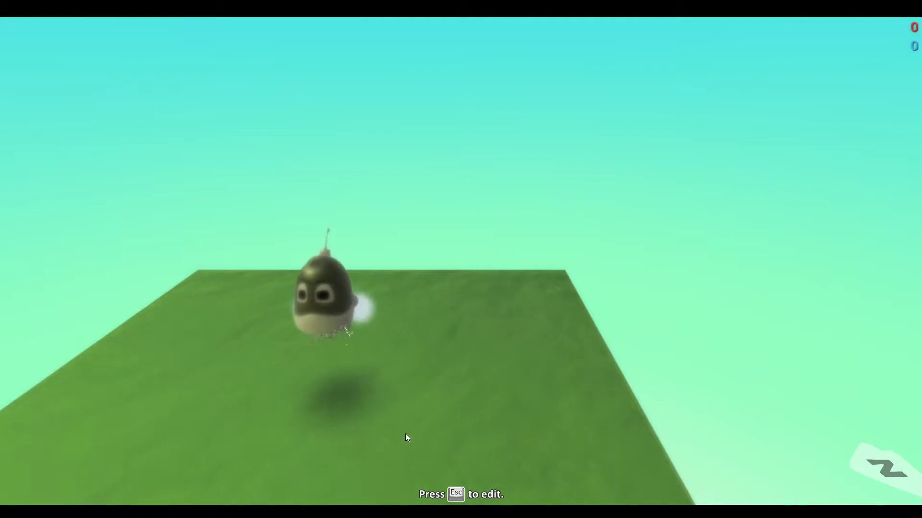
scroll(435, 343, "down", 4)
scroll(437, 320, "up", 4)
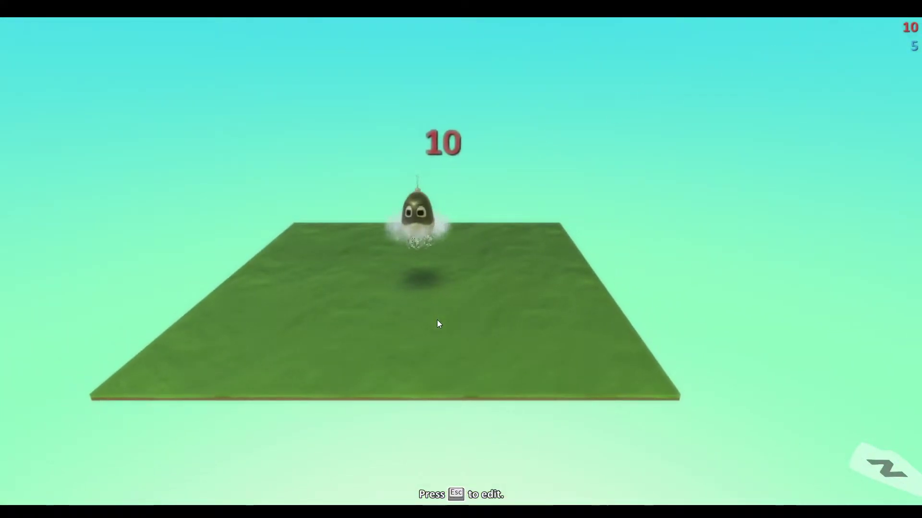
key("Escape")
- Reopen the Kodu character's programming and change the timer of rule 3 to 5 seconds
left_click(391, 465)
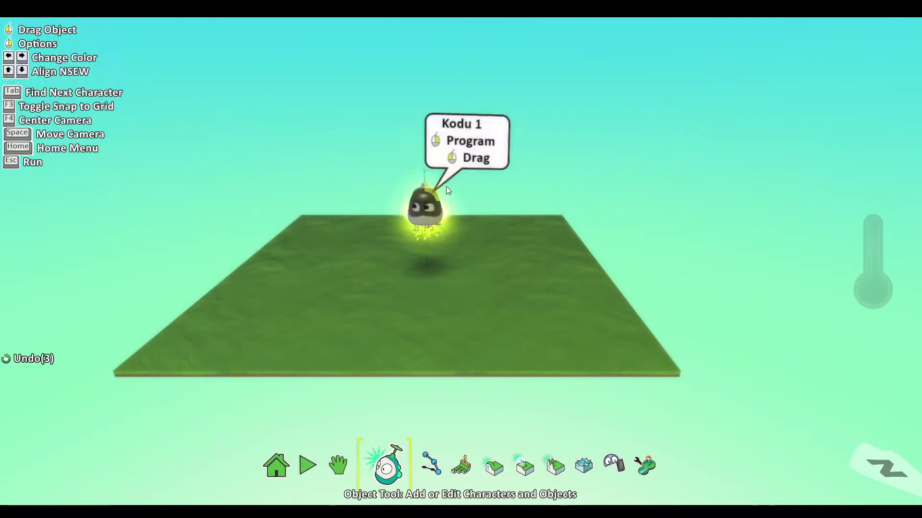
right_click(427, 192)
left_click(469, 116)
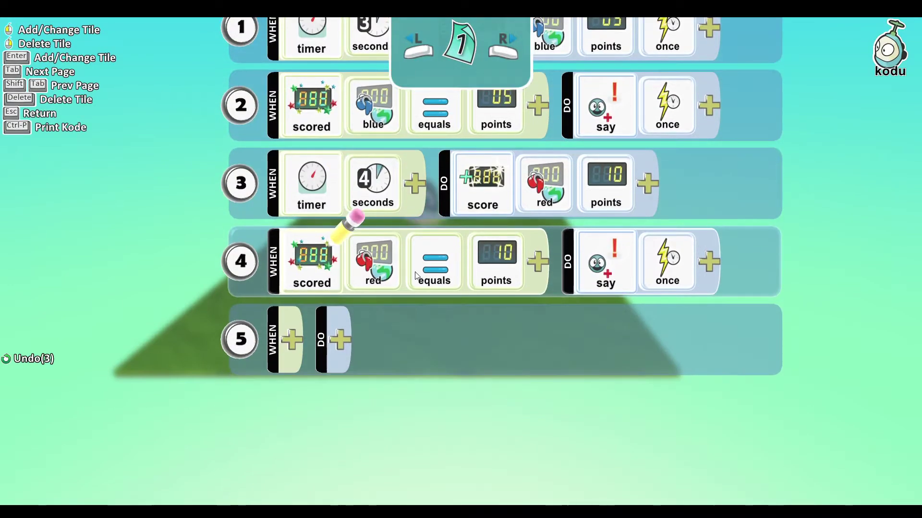
scroll(394, 267, "up", 1)
right_click(376, 262)
left_click(393, 246)
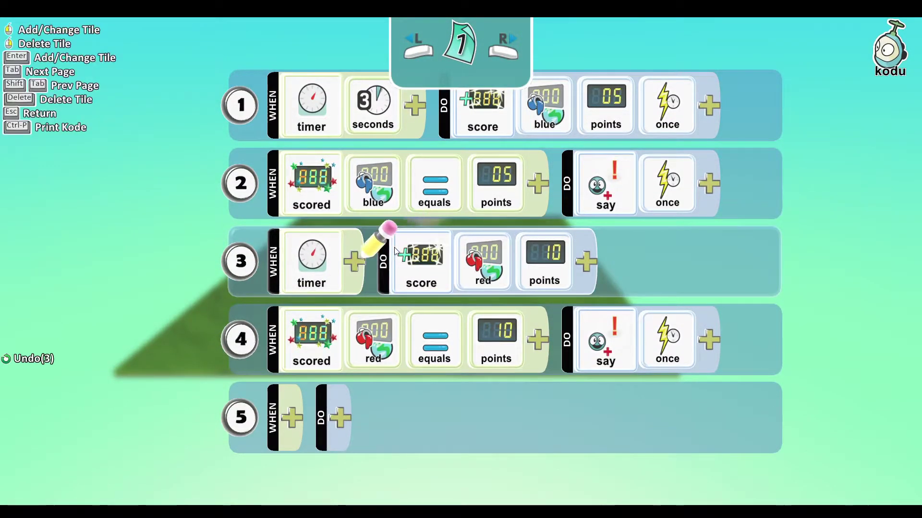
left_click(352, 260)
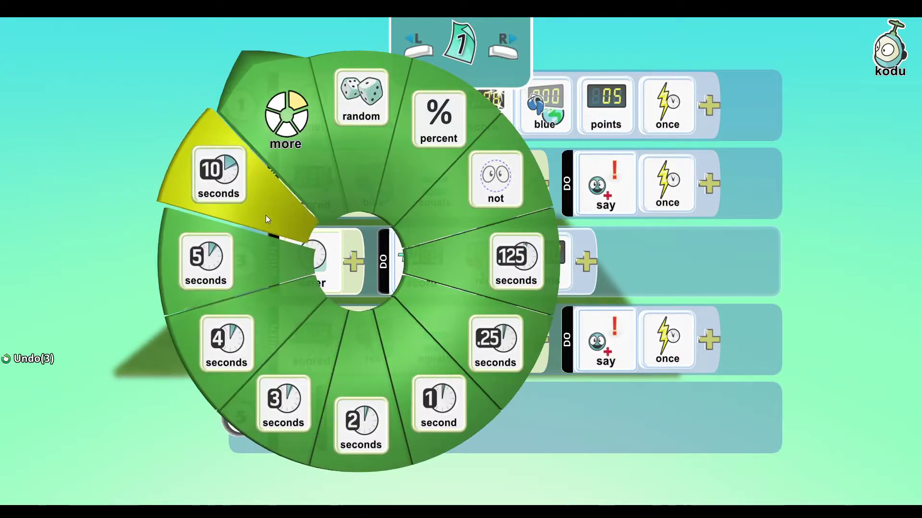
left_click(230, 275)
- Run the world again to test the new timer of rule 3, and return to edit mode
key("Escape")
left_click(320, 468)
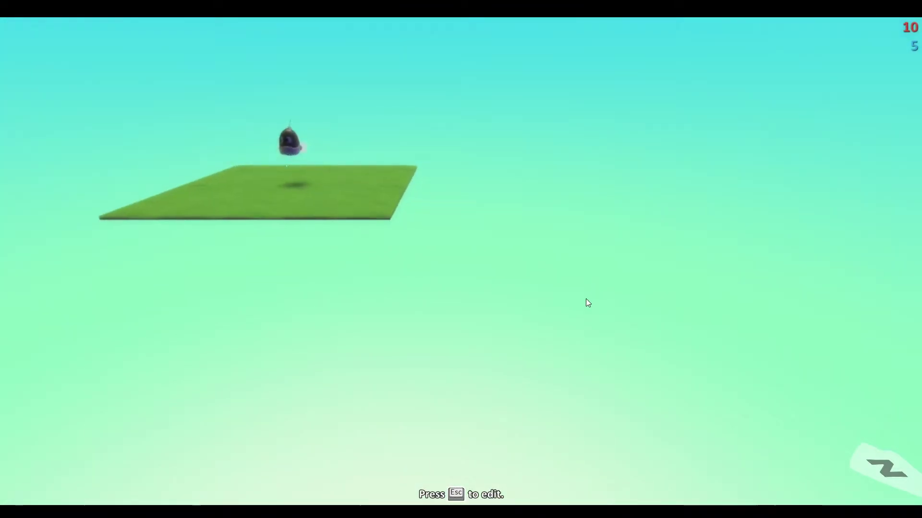
key("Escape")
- Reopen the Kodu character's programming and switch to page 2
left_click(386, 463)
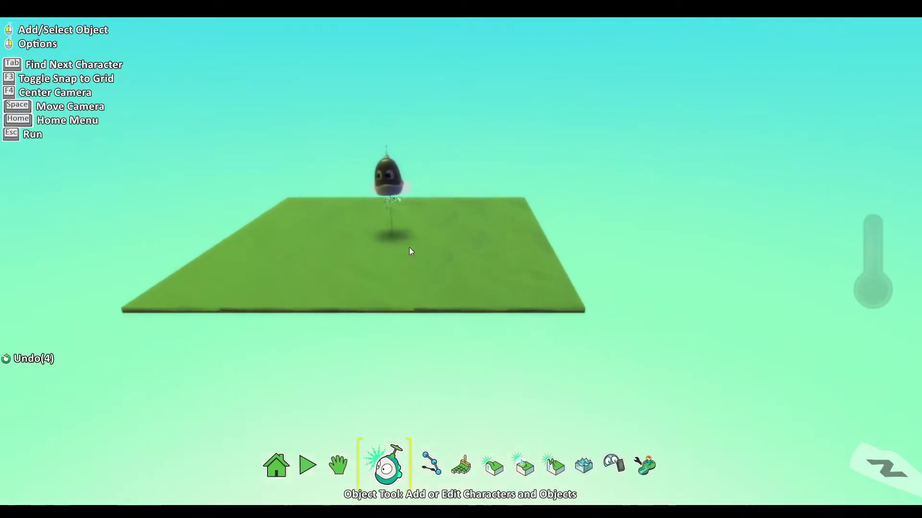
right_click(347, 263)
left_click(399, 180)
scroll(391, 371, "down", 3)
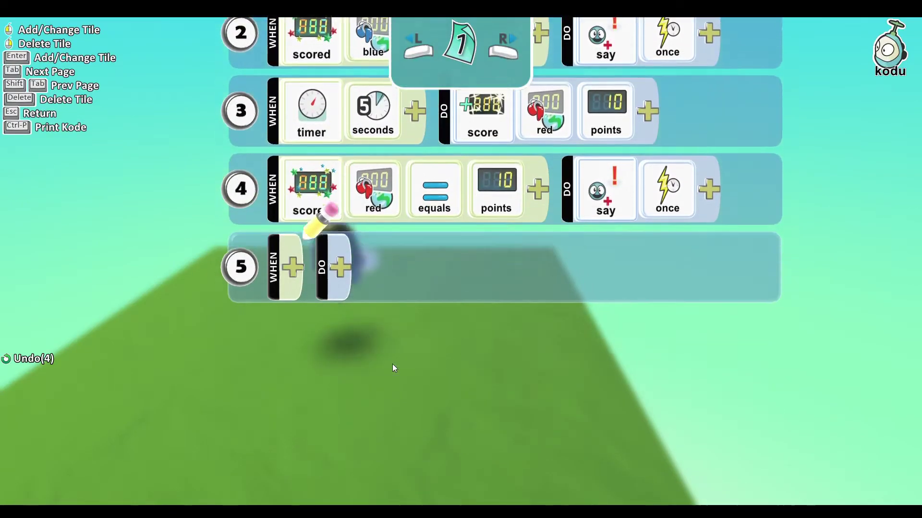
scroll(394, 360, "up", 3)
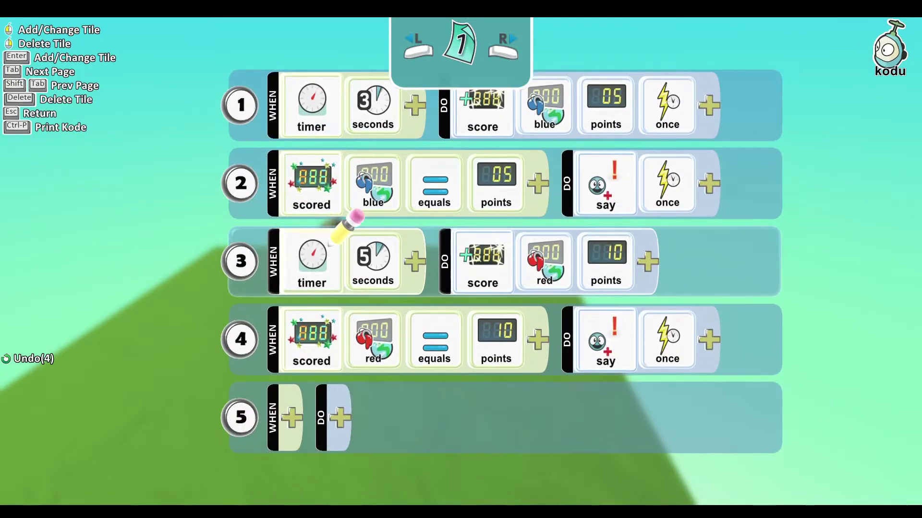
scroll(416, 370, "up", 2)
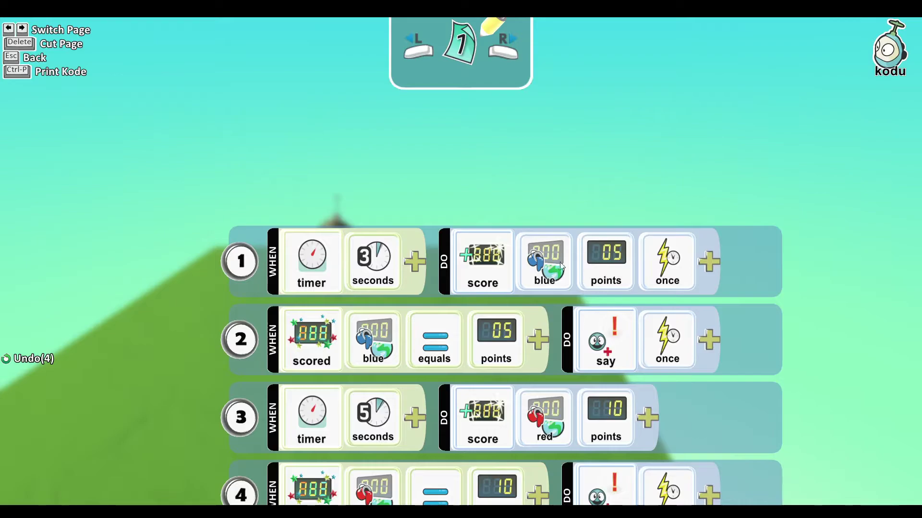
scroll(571, 270, "down", 5)
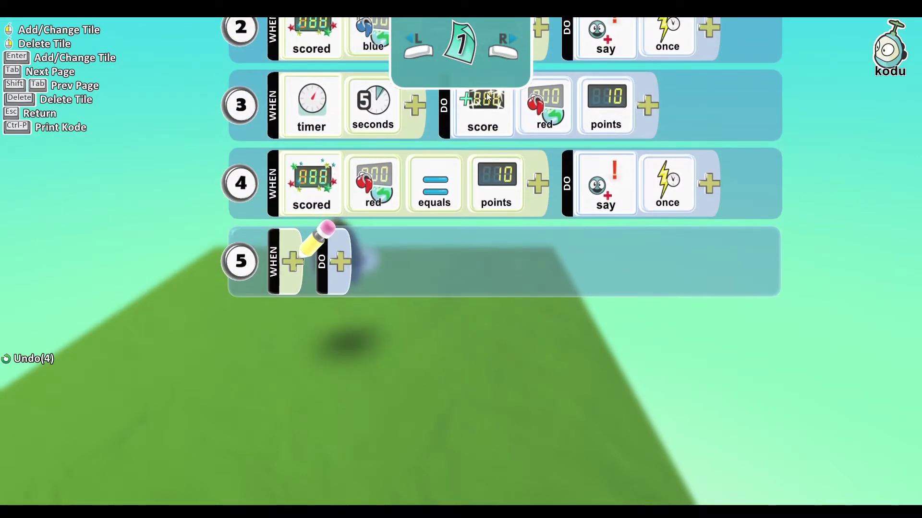
left_click(504, 53)
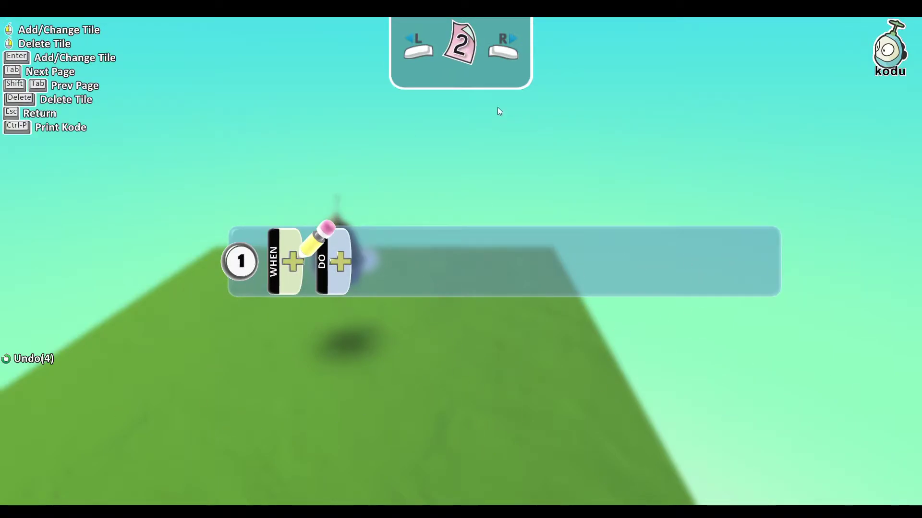
left_click(409, 46)
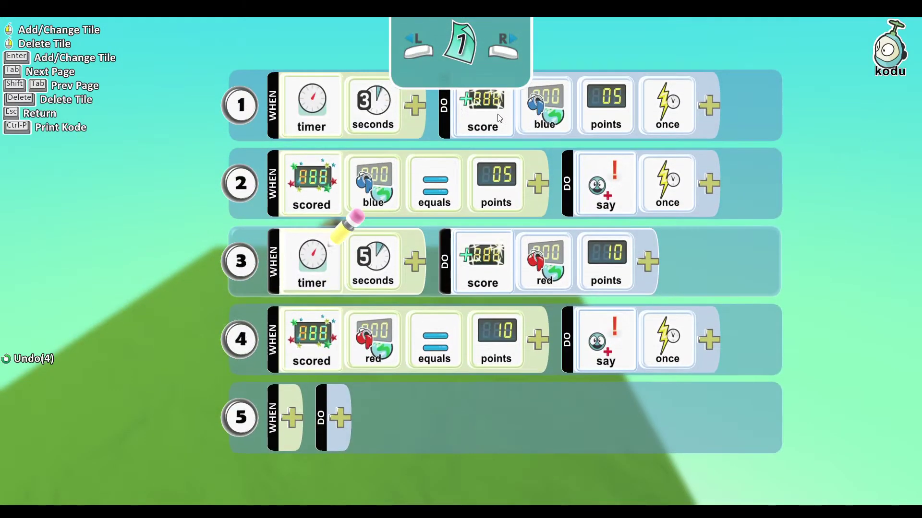
left_click(510, 50)
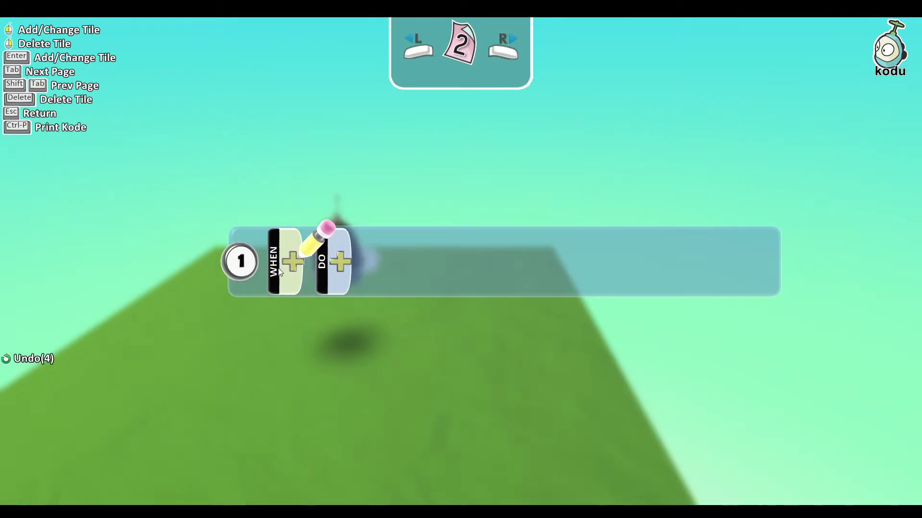
- Set the WHEN condition of rule 1 on page 2 to see, with one filter added
left_click(288, 263)
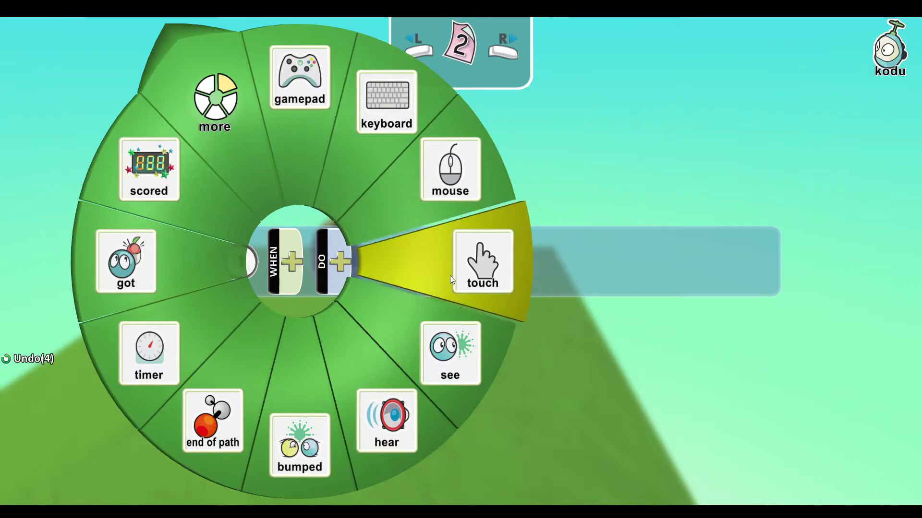
left_click(446, 336)
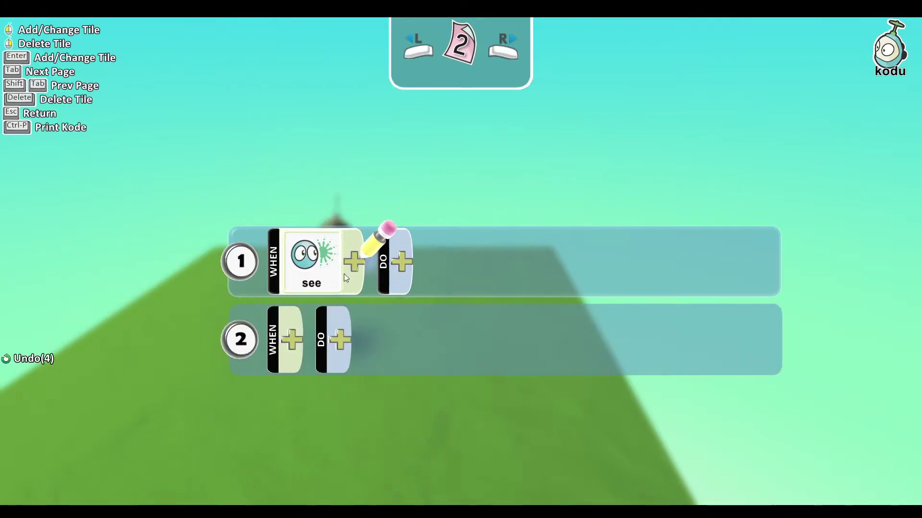
left_click(352, 263)
left_click(361, 96)
left_click(465, 265)
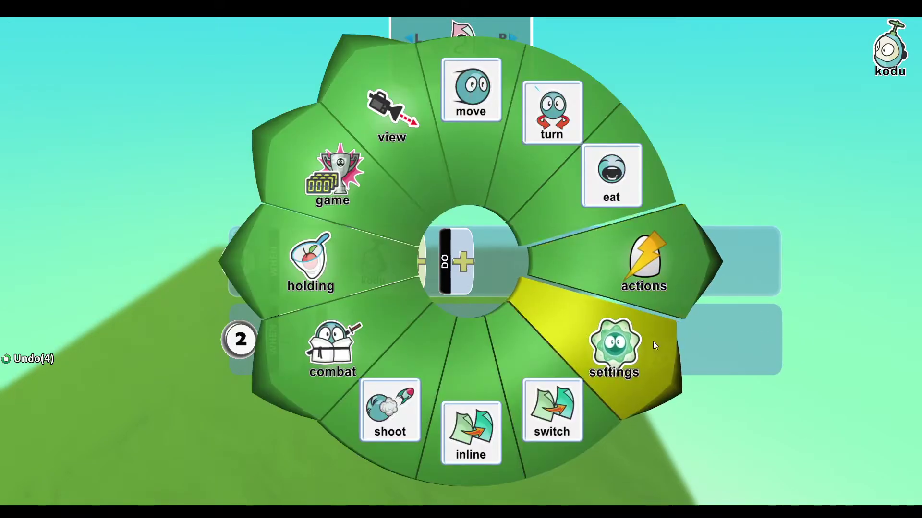
left_click(670, 249)
key("Escape")
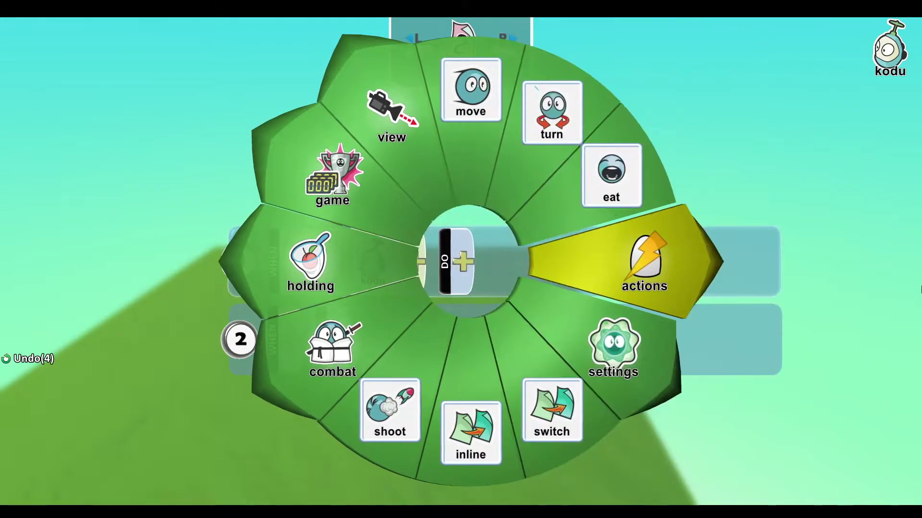
key("Escape")
- Delete the see tile from the WHEN condition of rule 1 on page 2
right_click(391, 261)
left_click(414, 246)
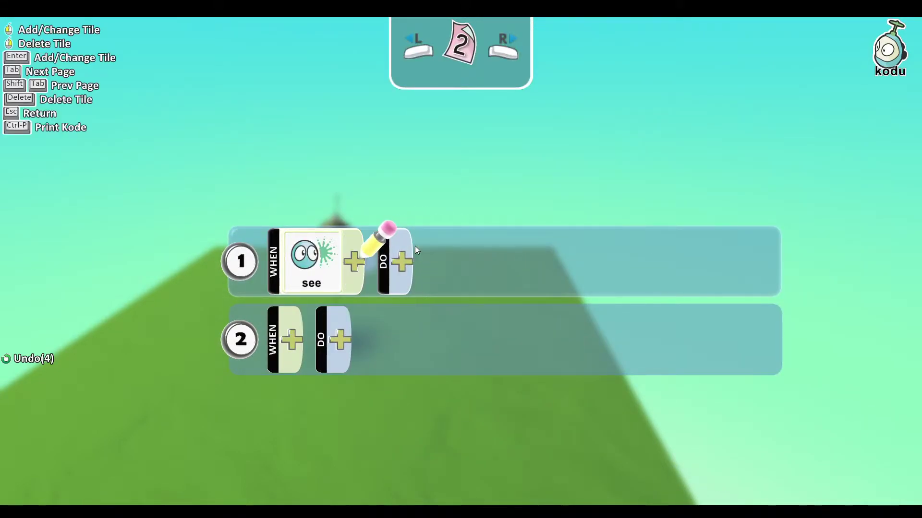
key("Delete")
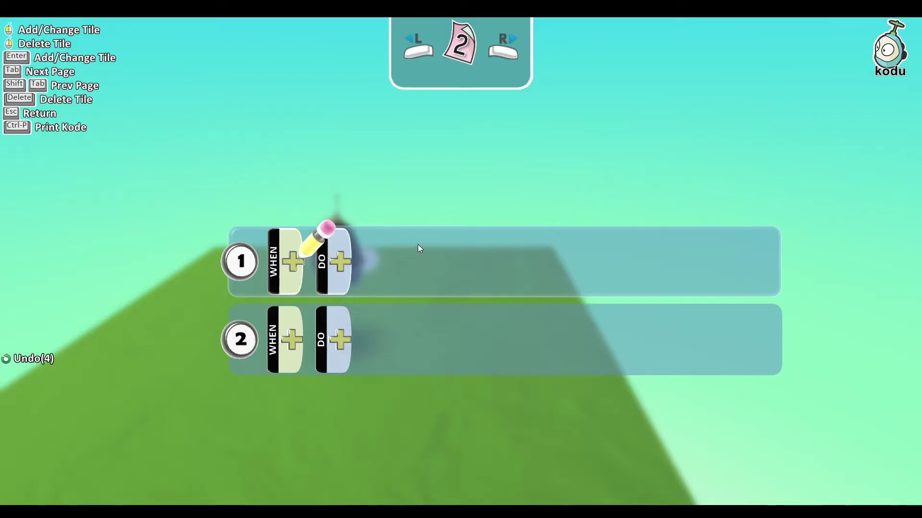
left_click(301, 269)
left_click(620, 278)
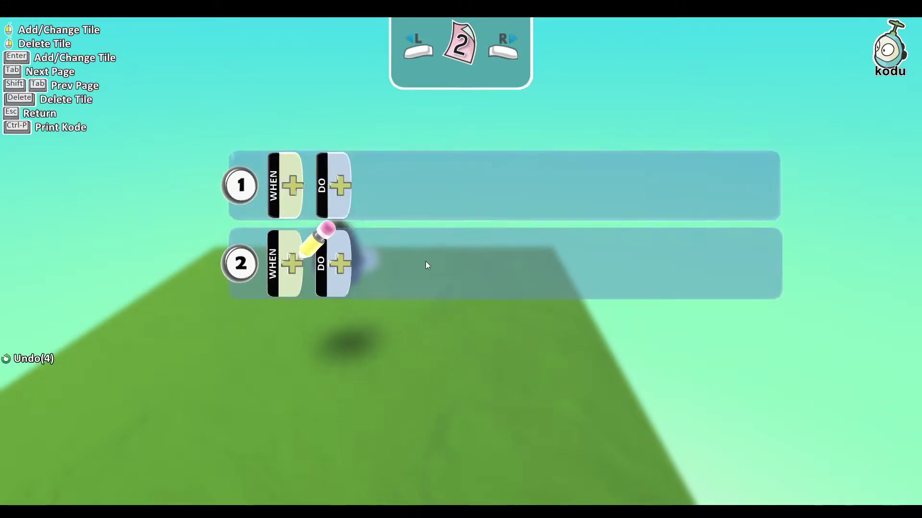
scroll(417, 263, "up", 2)
scroll(417, 263, "down", 1)
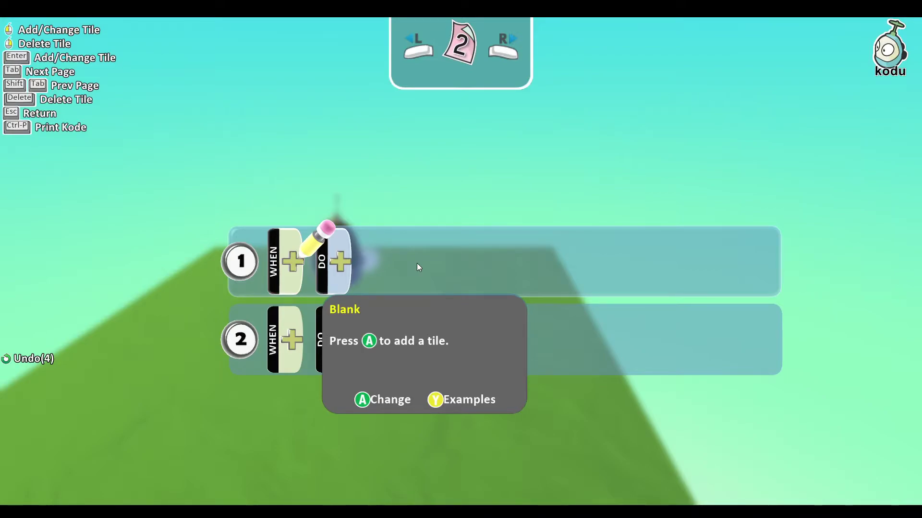
key("Up")
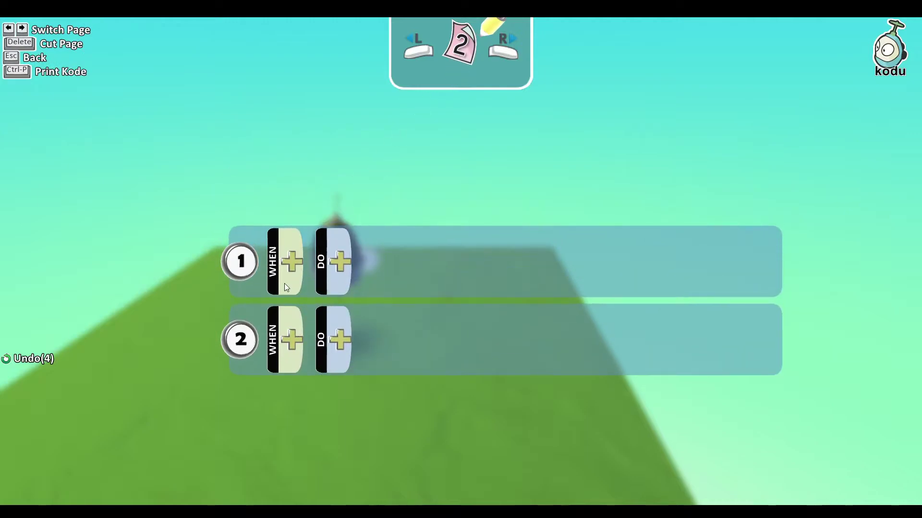
key("Down")
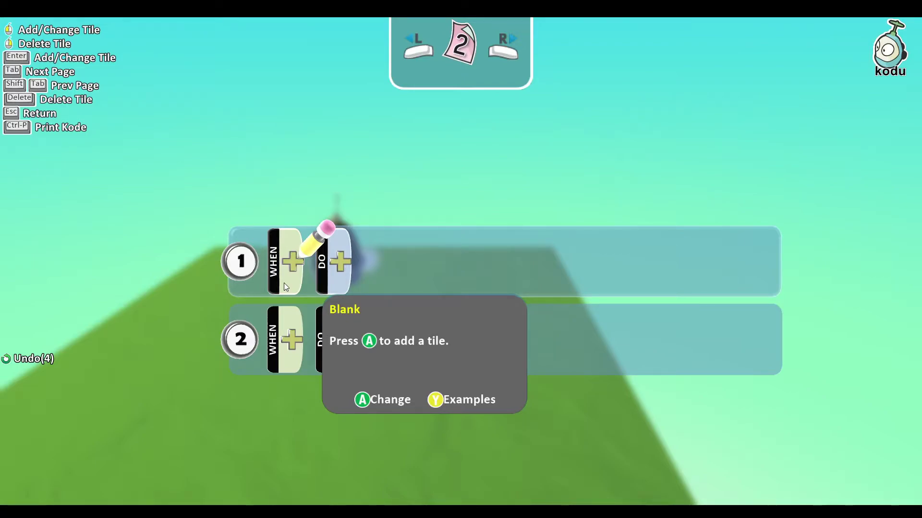
key("Down")
key("Up")
key("Up")
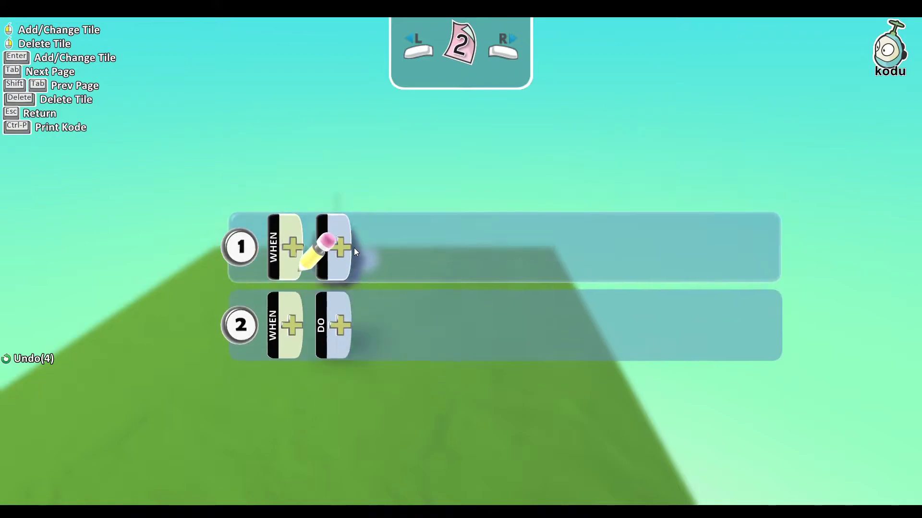
key("Down")
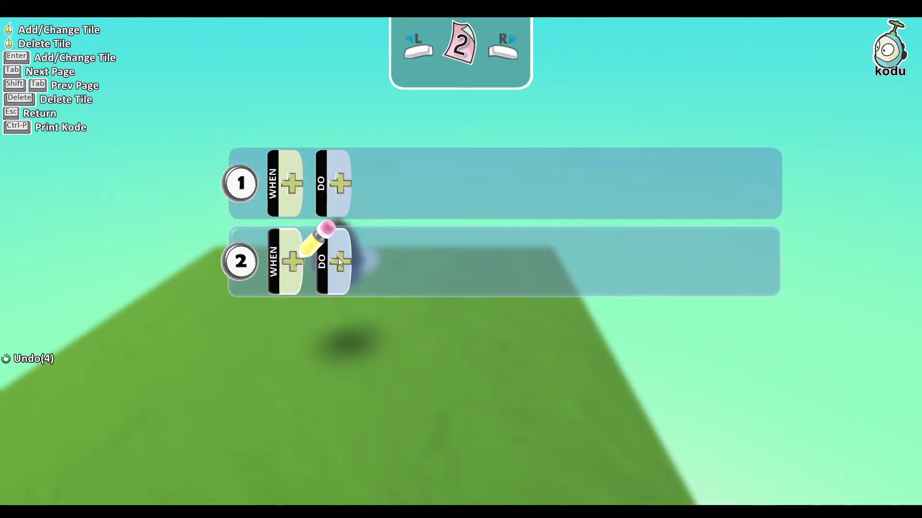
left_click(338, 257)
left_click(746, 248)
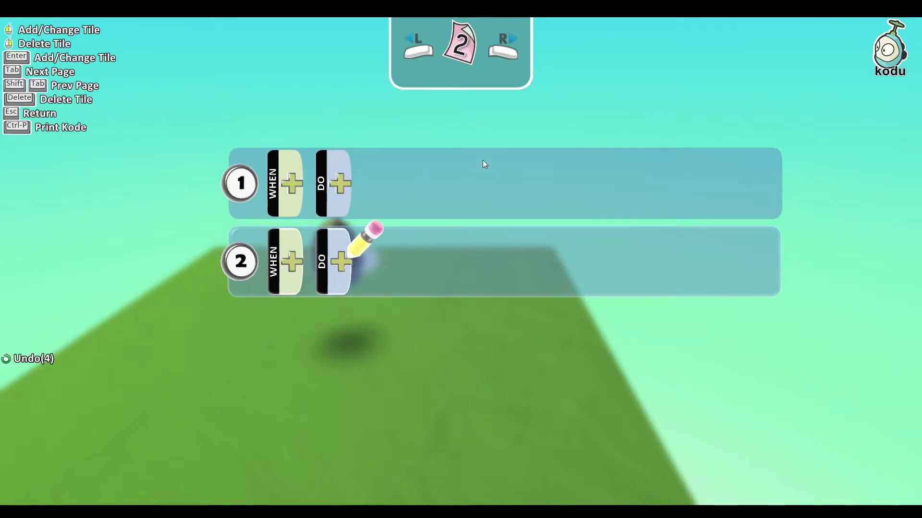
- Switch back to page 1 and look through its rules down to the empty rule 5
left_click(425, 59)
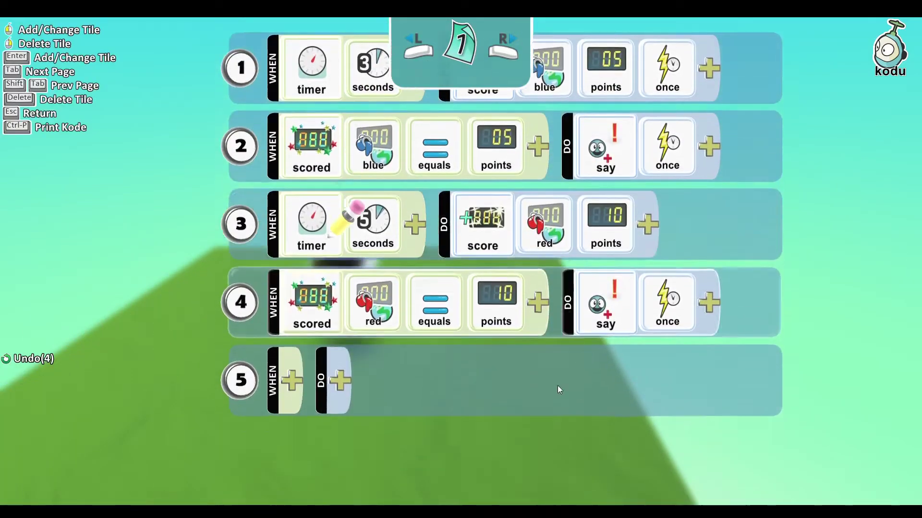
scroll(535, 393, "up", 3)
scroll(424, 361, "down", 3)
scroll(130, 187, "up", 4)
key("Down")
key("Down")
key("Down")
key("Down")
key("Down")
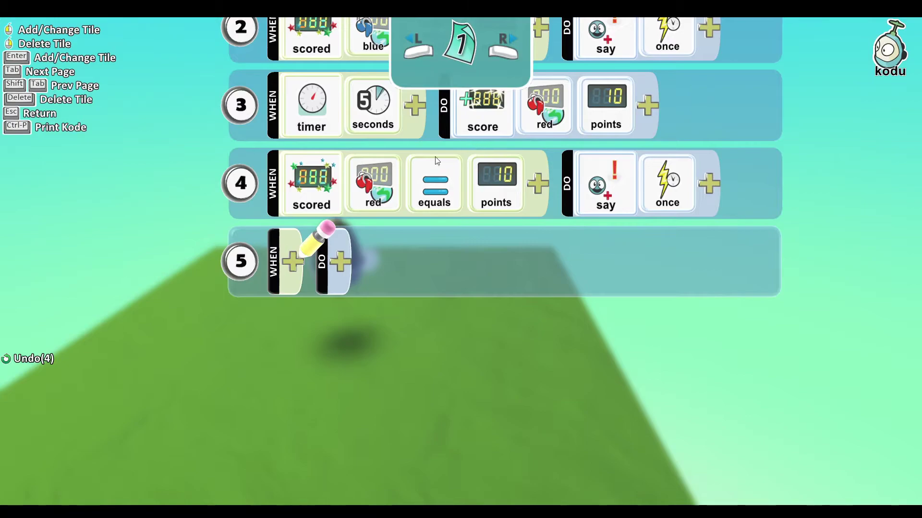
left_click(340, 241)
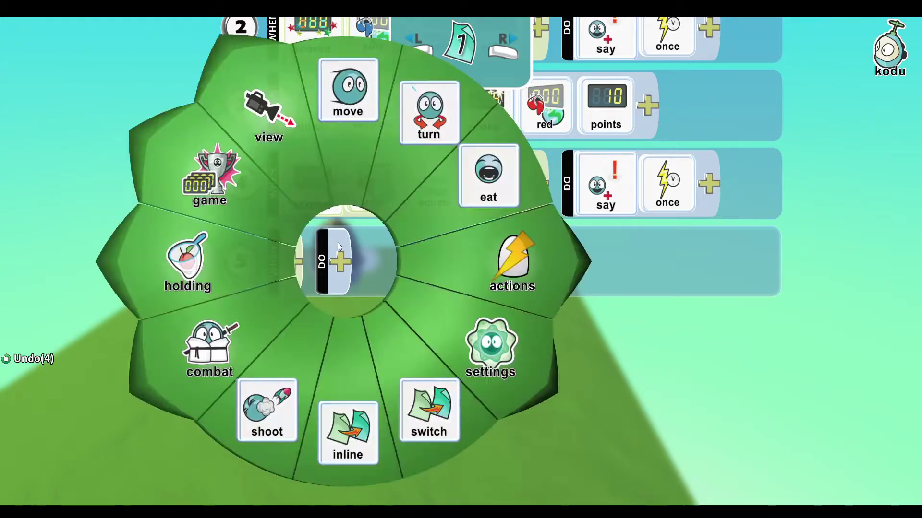
key("Escape")
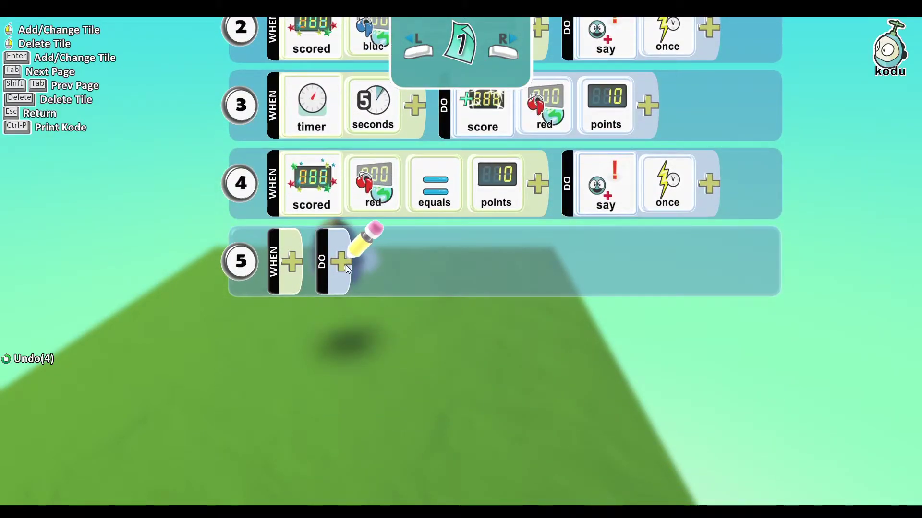
left_click(346, 265)
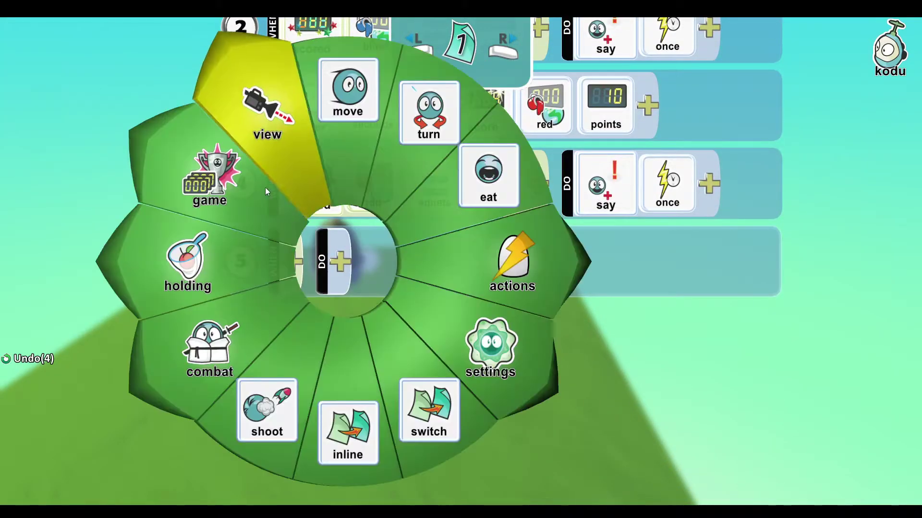
key("Escape")
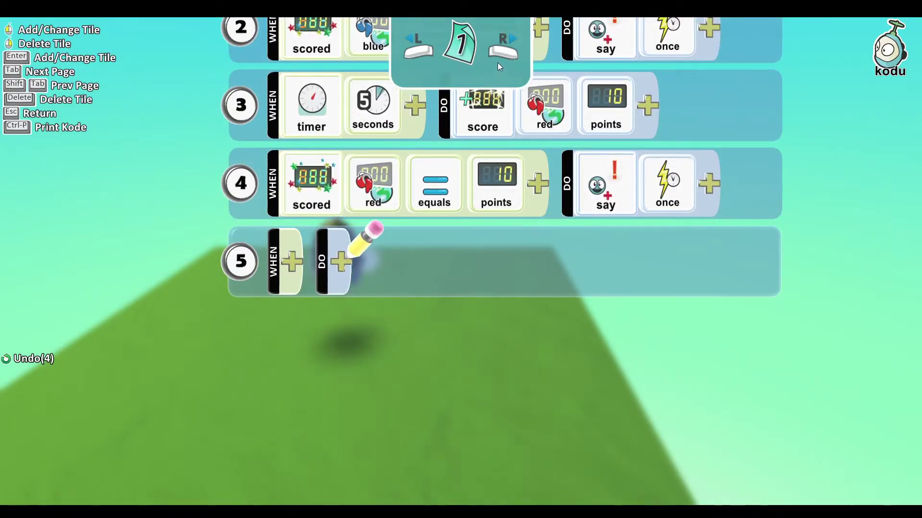
- Leave the Kodu's programming and run the world briefly, returning to edit mode
left_click(501, 54)
key("Escape")
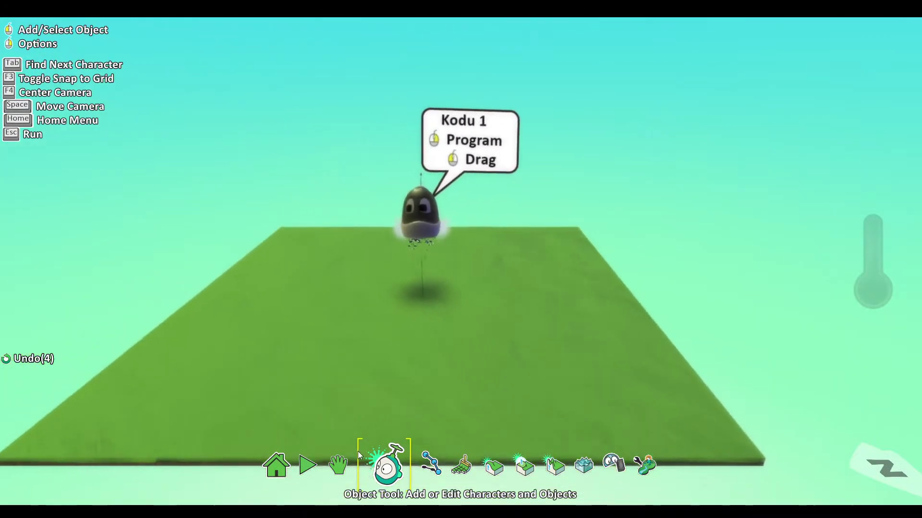
left_click(307, 465)
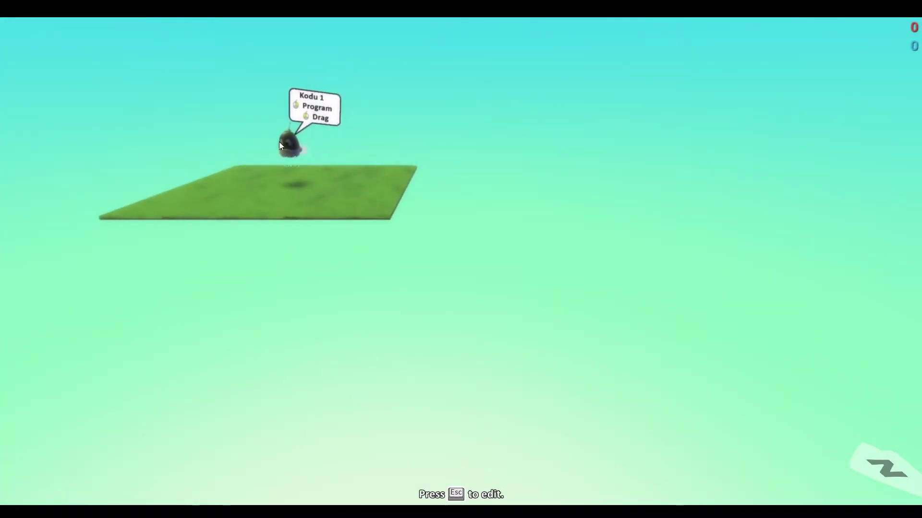
key("Escape")
- Place a rock on the ground in front of the Kodu and raise its height
left_click(374, 468)
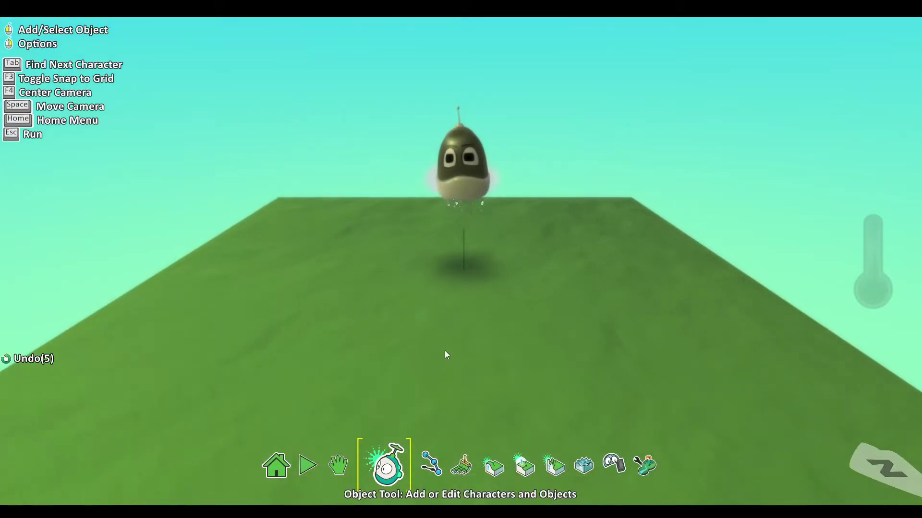
right_click(480, 358)
left_click(521, 361)
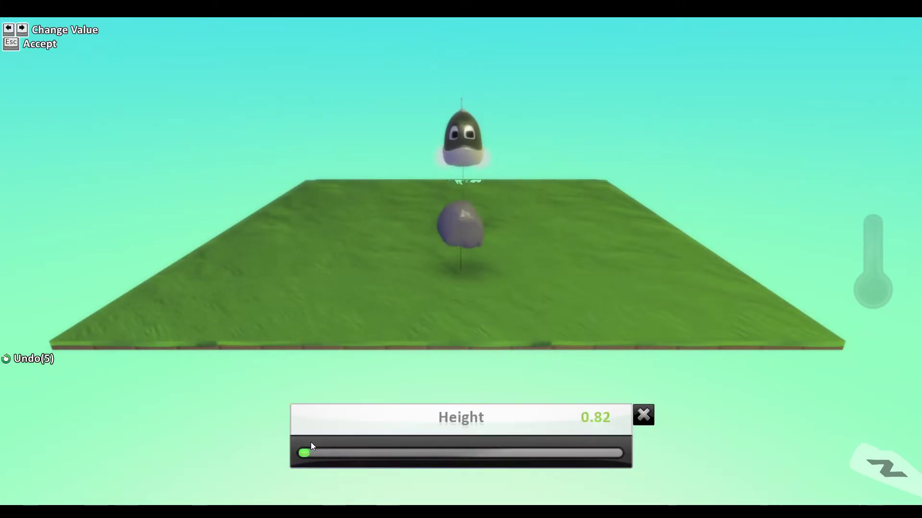
left_click_drag(312, 443, 320, 445)
left_click(642, 417)
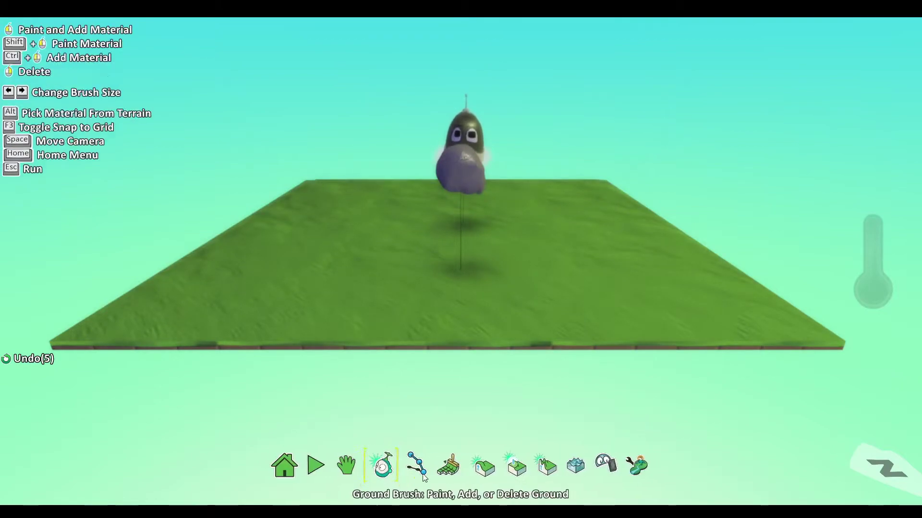
- Run the world to check the raised rock, and return to editing objects
left_click(315, 465)
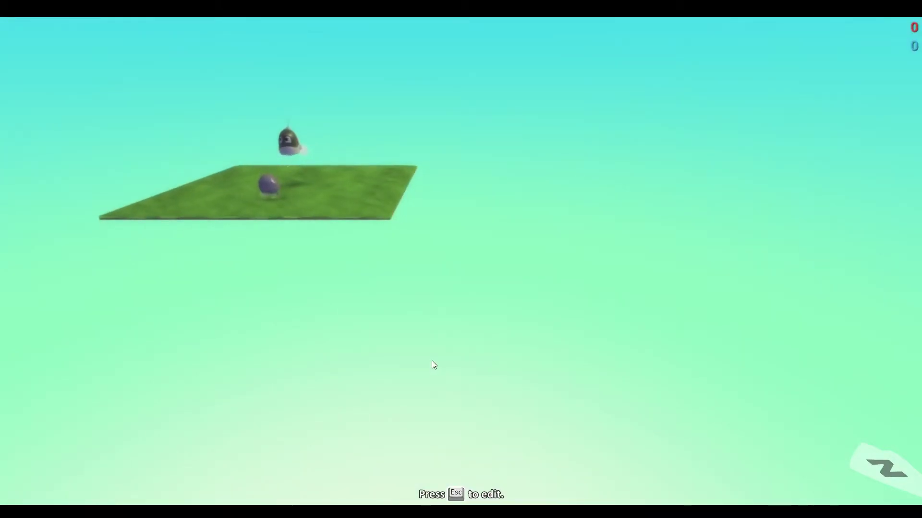
key("Escape")
left_click(387, 465)
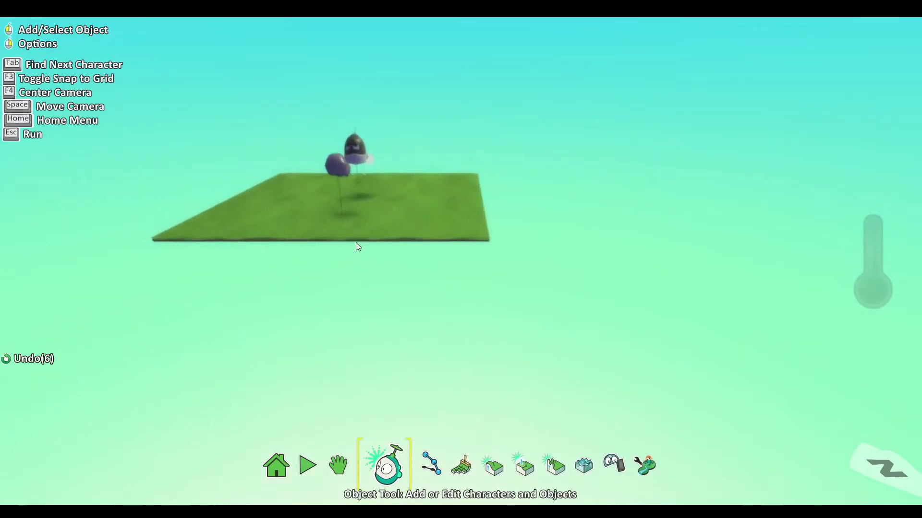
- Turn on the Immobile setting for the rock
right_click(384, 237)
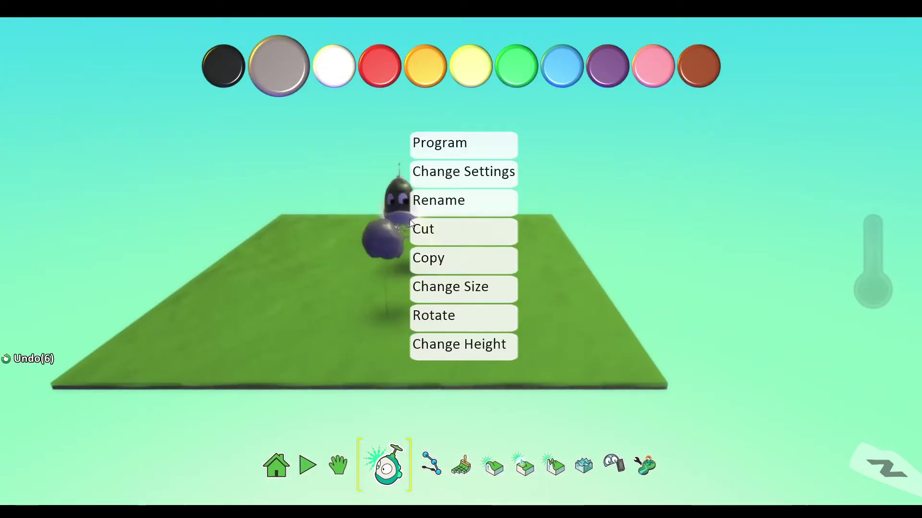
left_click(437, 185)
scroll(456, 234, "down", 4)
left_click(353, 221)
left_click(332, 268)
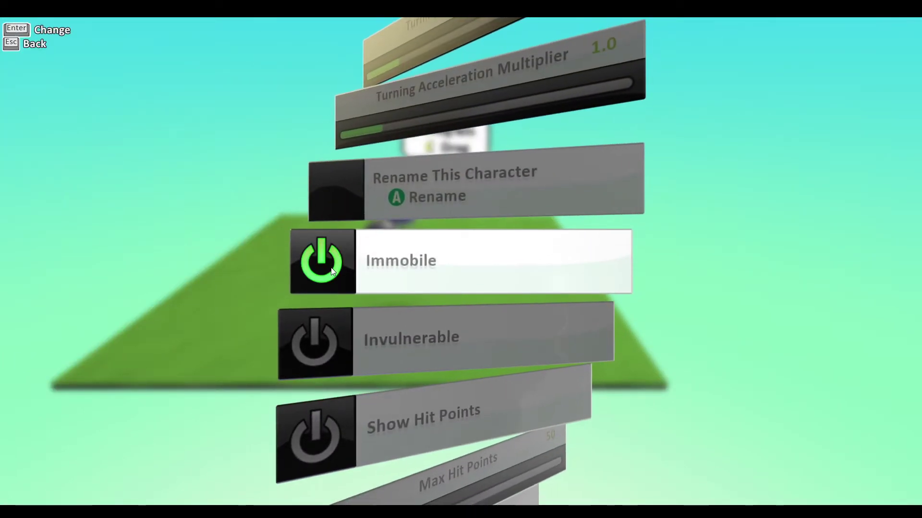
key("Escape")
- Run the world to check how the immobile rock behaves, and return to editing objects
left_click(319, 465)
key("Escape")
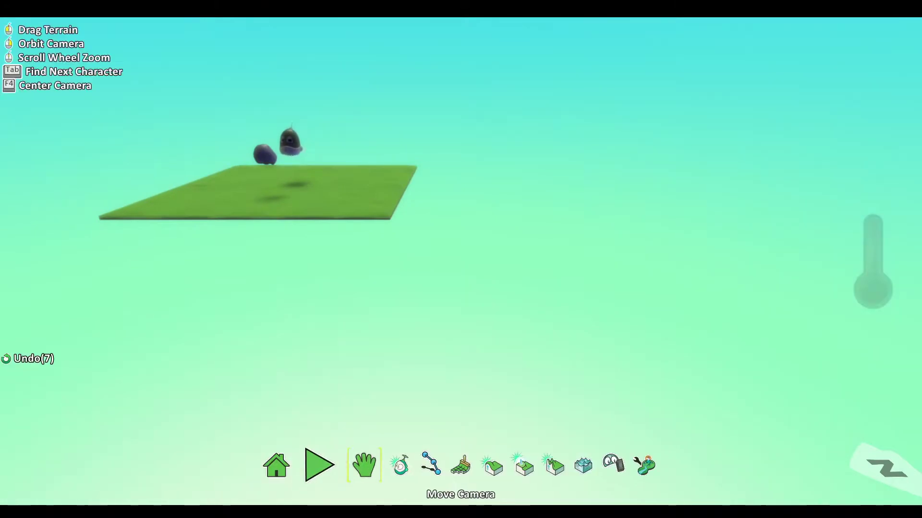
left_click(402, 464)
- Program rule 1 of the rock with an empty WHEN condition and the 1st person view as its DO action
right_click(436, 281)
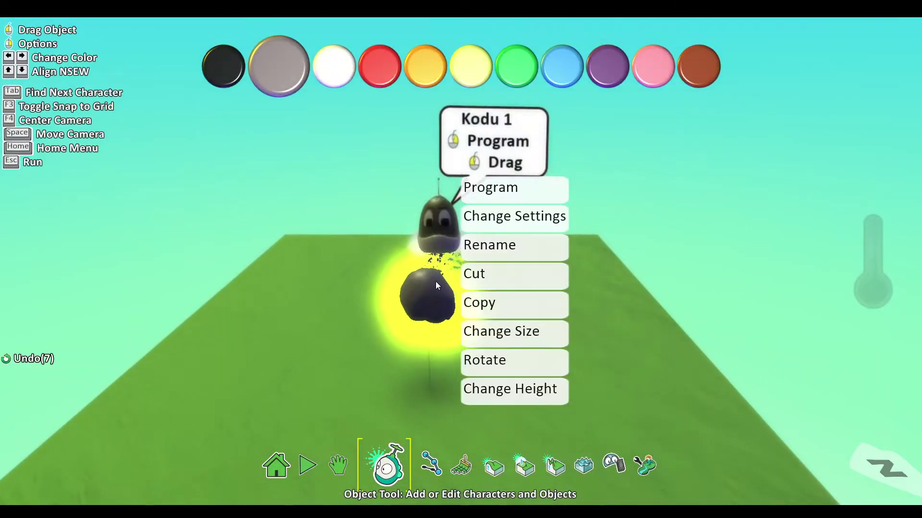
left_click(505, 188)
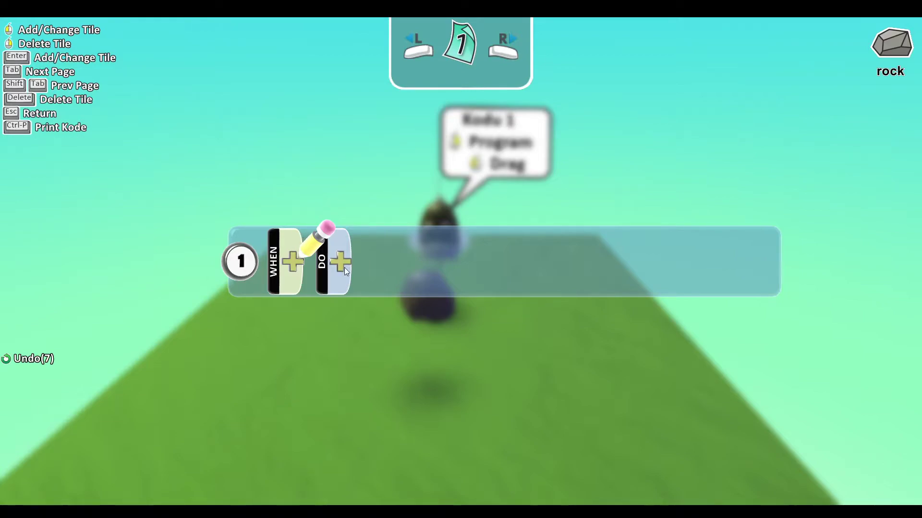
left_click(307, 238)
left_click(262, 178)
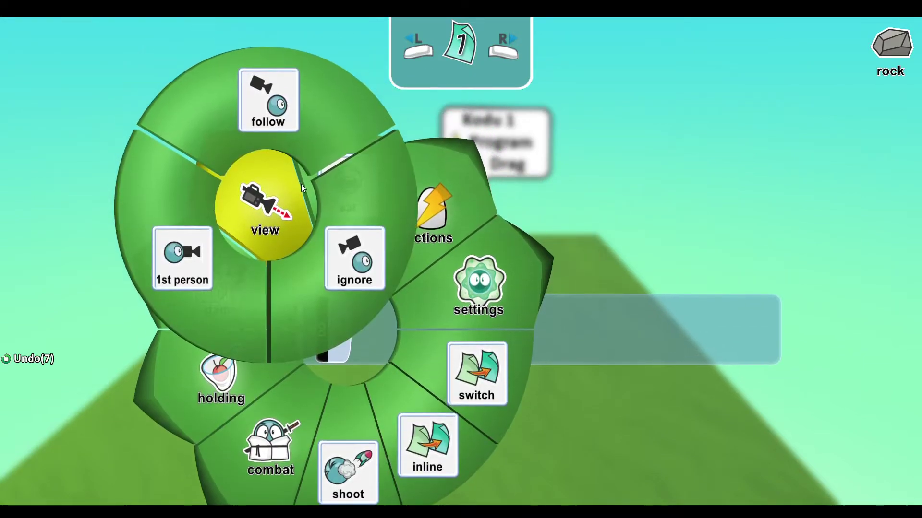
left_click(210, 235)
key("Escape")
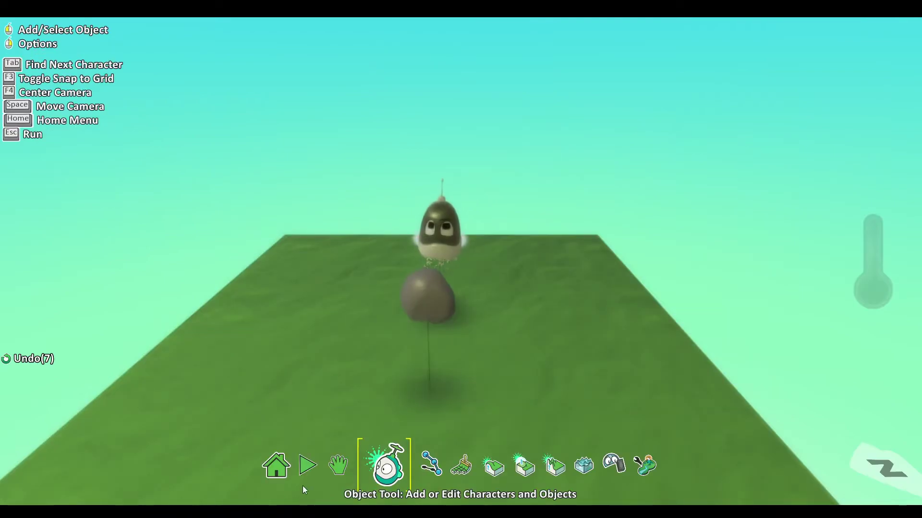
- Run the world to test the first-person view from the rock, and return to editing objects
left_click(306, 468)
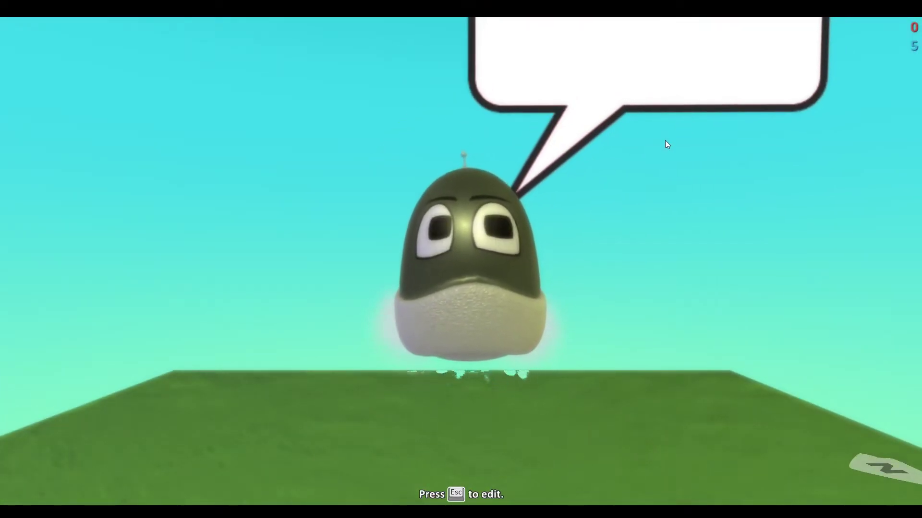
key("Escape")
left_click(402, 459)
- Set the rock's height to 1.78 and run the world to check the new view
right_click(417, 317)
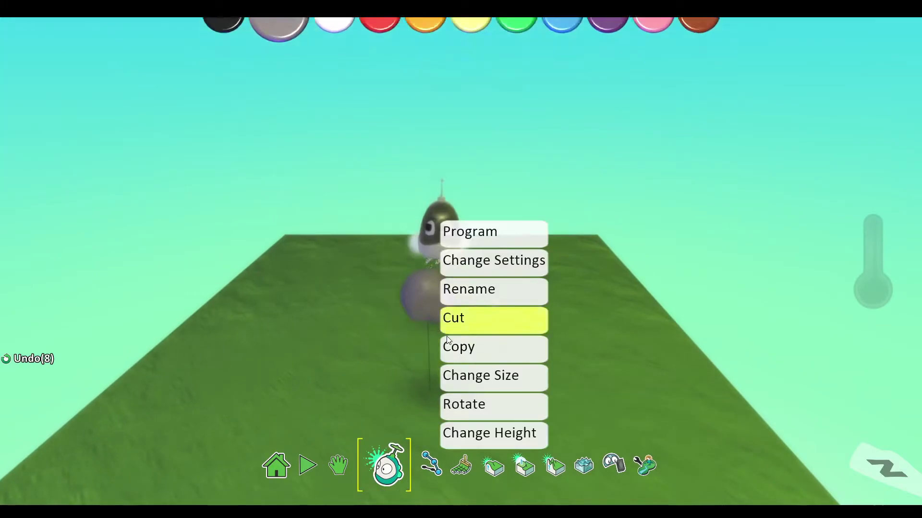
left_click(480, 450)
left_click_drag(453, 447, 322, 464)
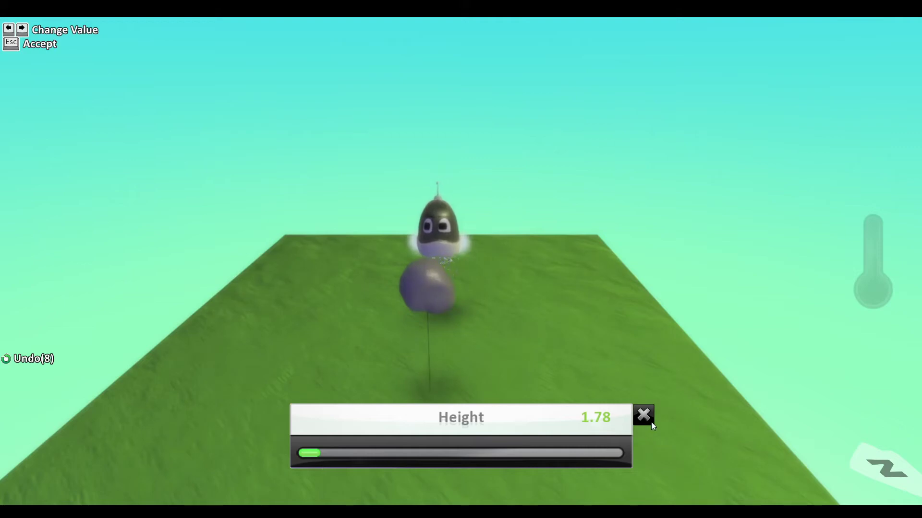
key("Escape")
left_click(310, 467)
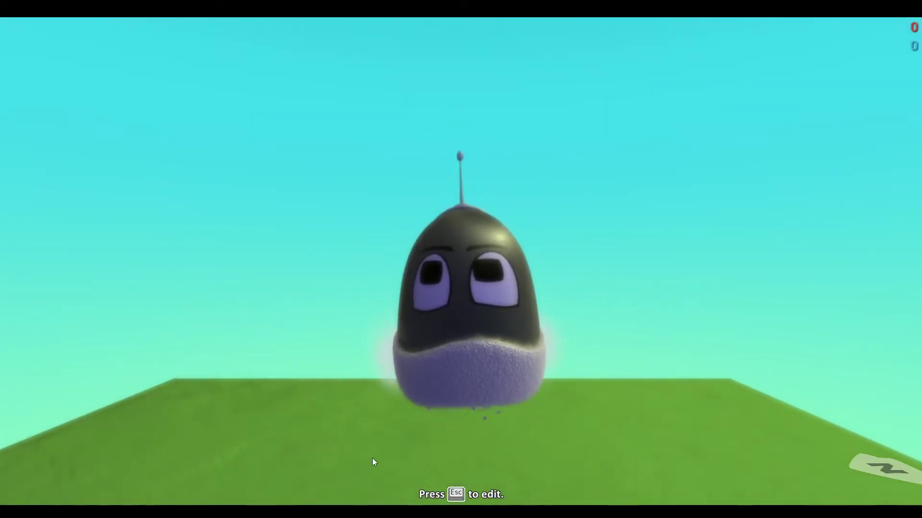
- Set the rock's height to 2.28, run the world to check the raised first-person view, and return to editing
key("Escape")
left_click(400, 470)
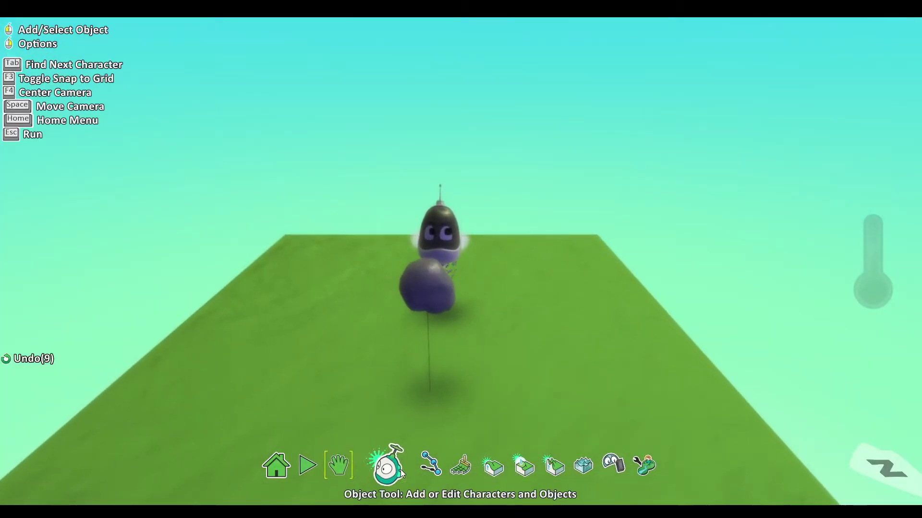
right_click(408, 254)
left_click(493, 382)
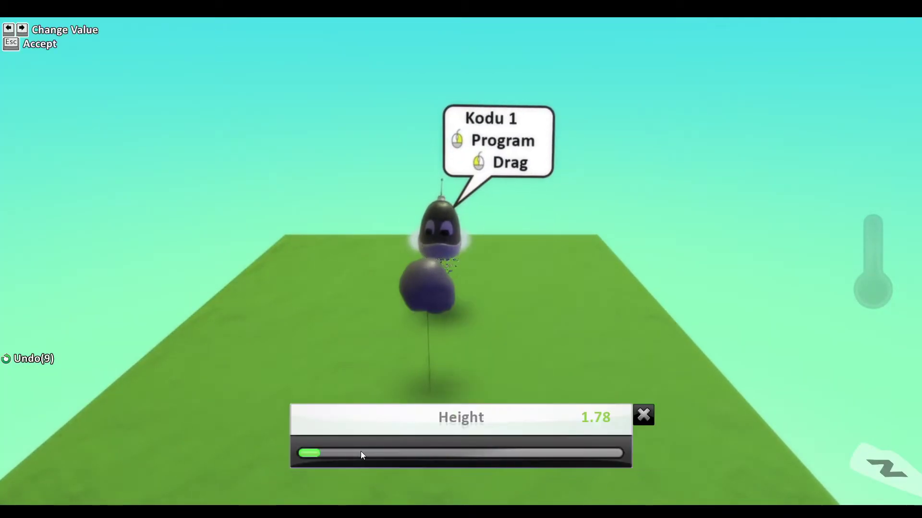
left_click_drag(322, 454, 325, 453)
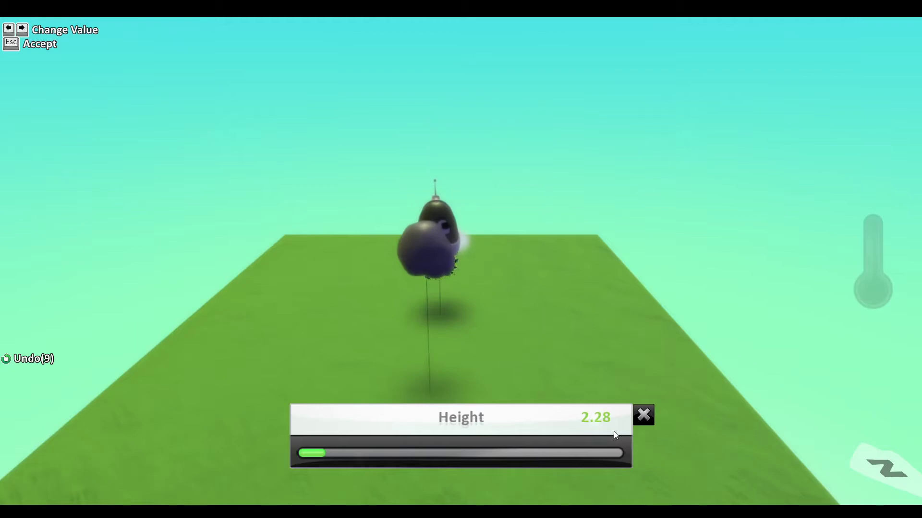
left_click(643, 415)
left_click(300, 488)
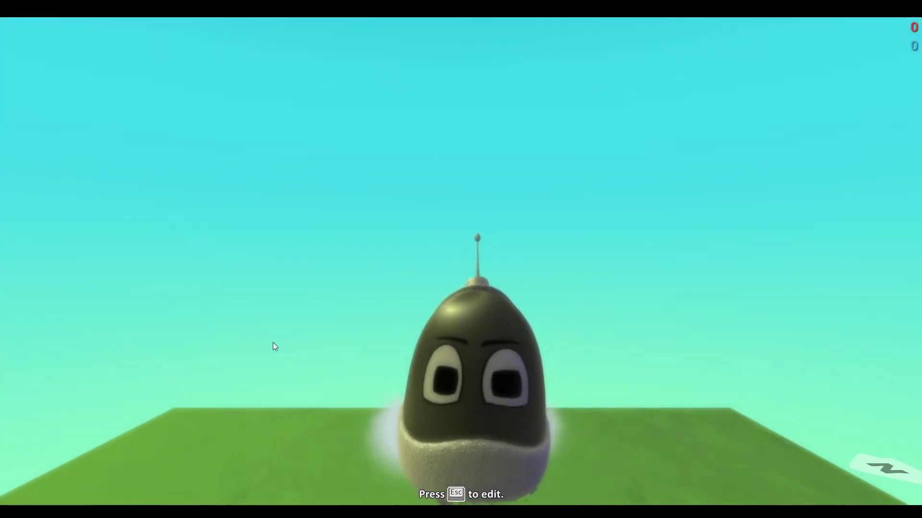
key("Escape")
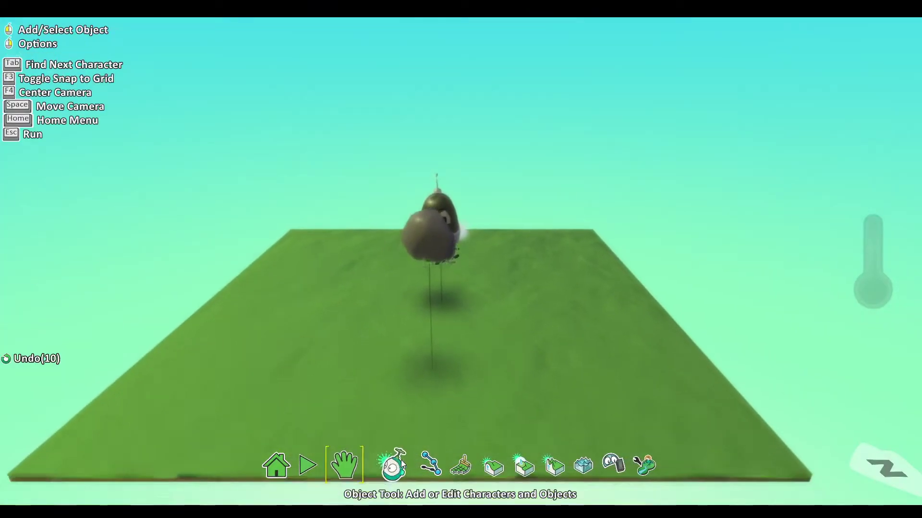
scroll(553, 269, "down", 3)
scroll(416, 306, "up", 5)
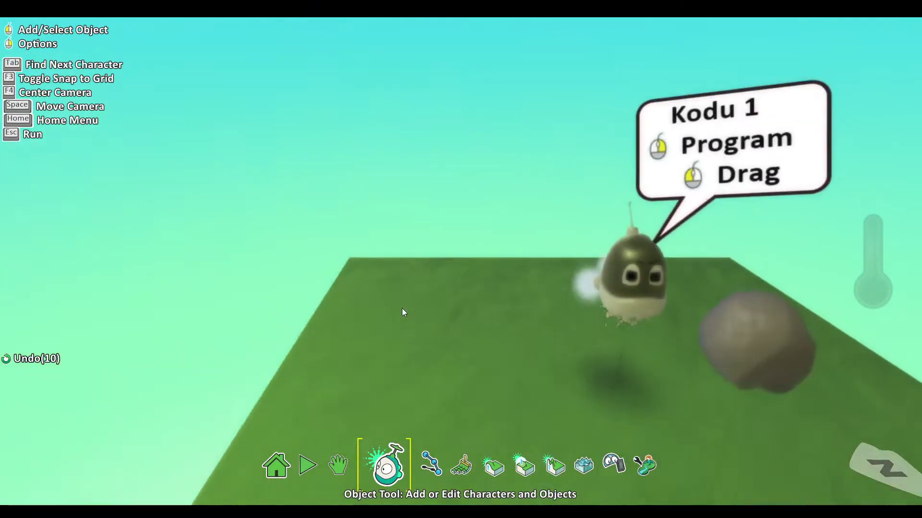
scroll(402, 309, "down", 2)
scroll(436, 296, "down", 4)
scroll(437, 296, "up", 3)
scroll(467, 318, "down", 2)
scroll(467, 318, "up", 2)
scroll(590, 235, "down", 2)
scroll(591, 235, "down", 3)
scroll(546, 301, "up", 3)
scroll(546, 301, "down", 3)
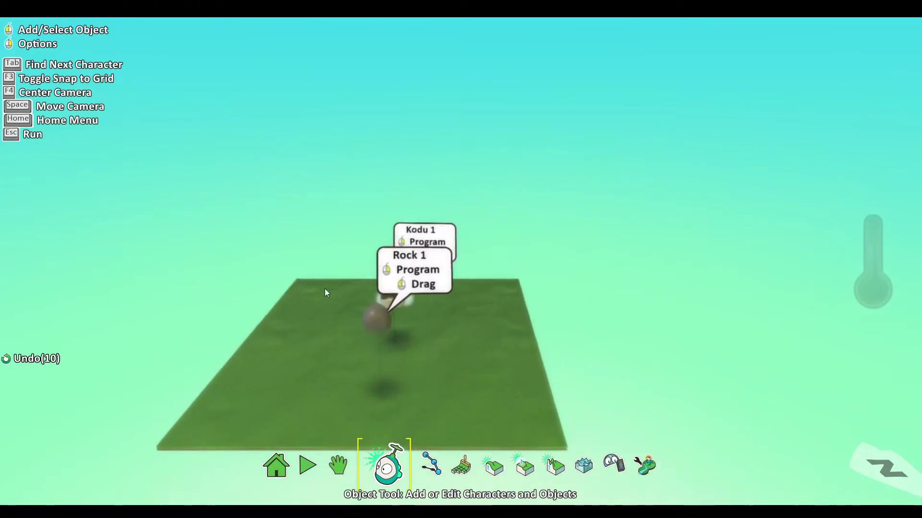
scroll(327, 290, "up", 4)
scroll(713, 343, "down", 3)
scroll(667, 327, "up", 4)
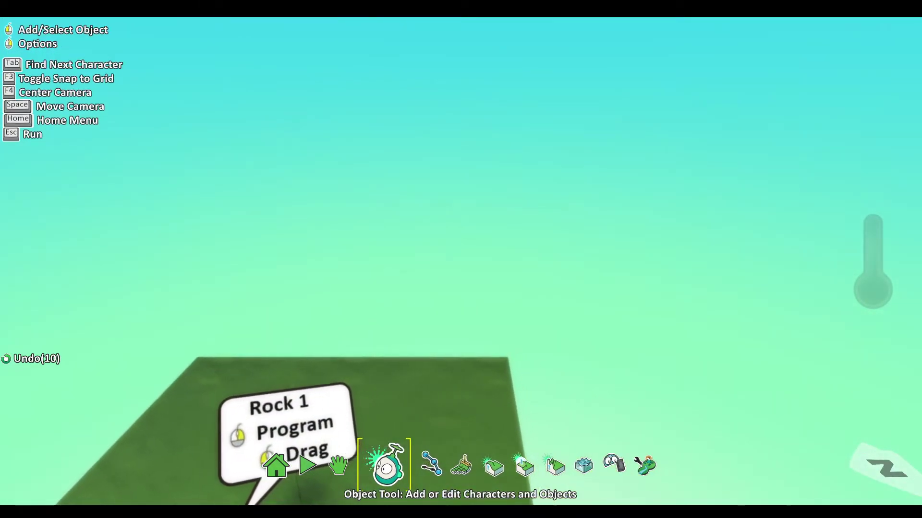
scroll(486, 424, "down", 4)
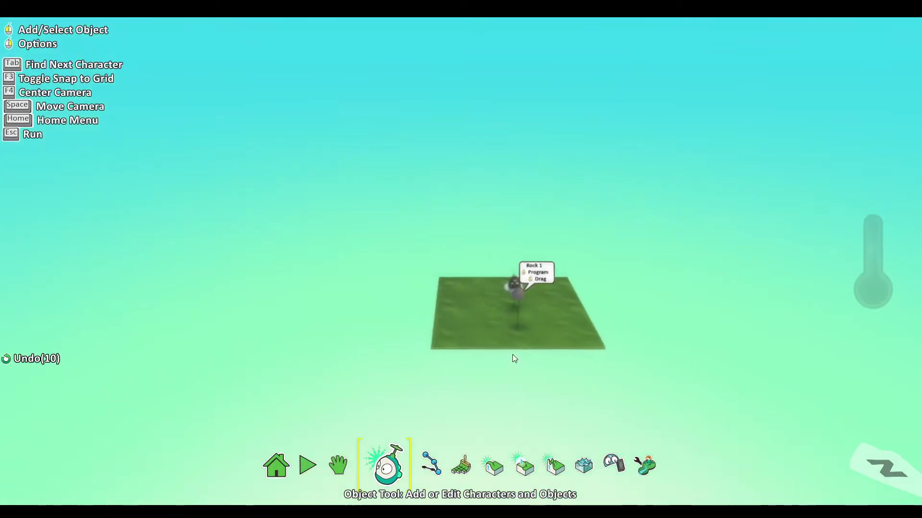
scroll(516, 323, "up", 3)
scroll(516, 323, "down", 3)
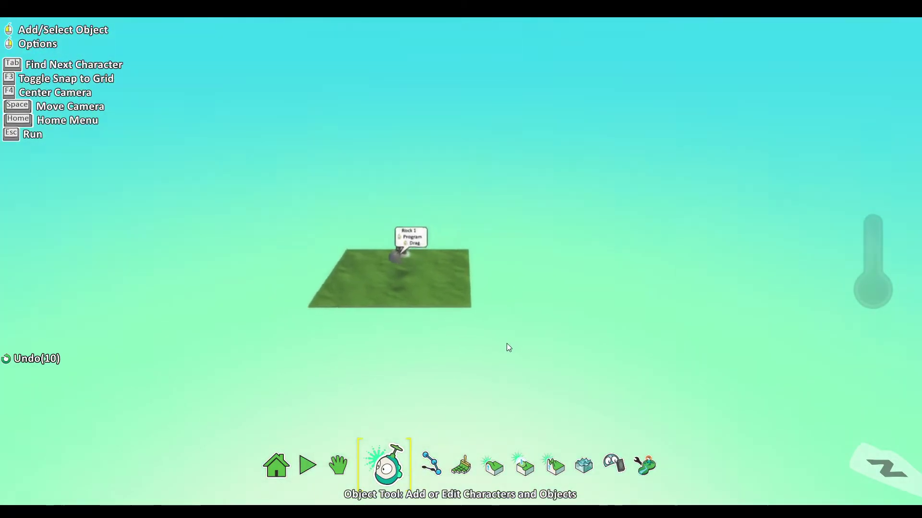
scroll(505, 344, "up", 5)
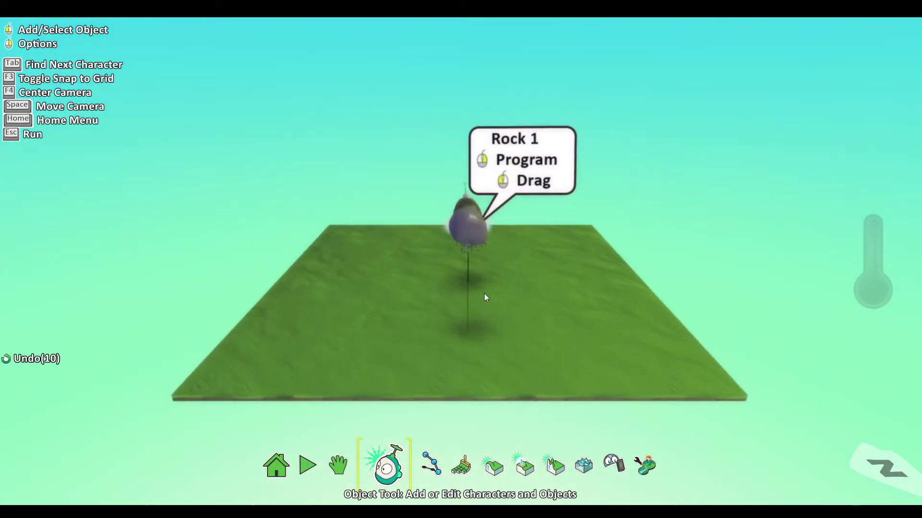
scroll(475, 294, "up", 5)
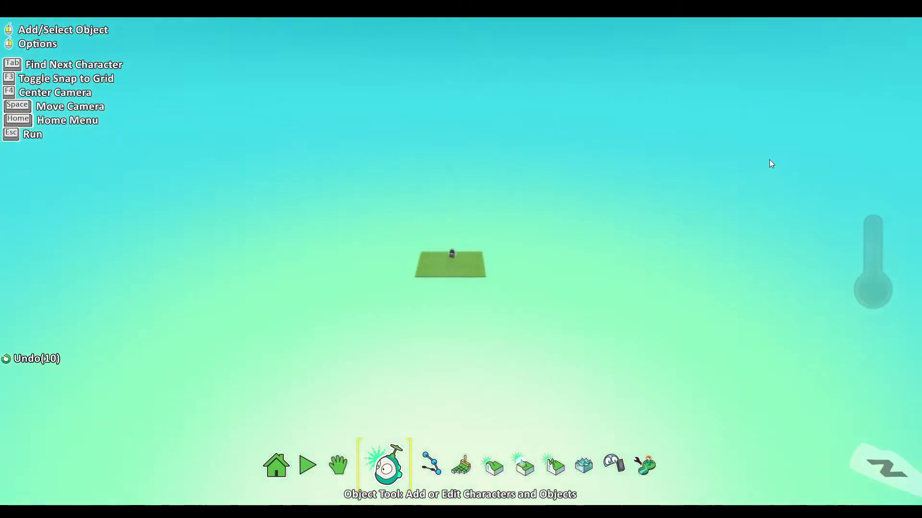
scroll(718, 179, "up", 5)
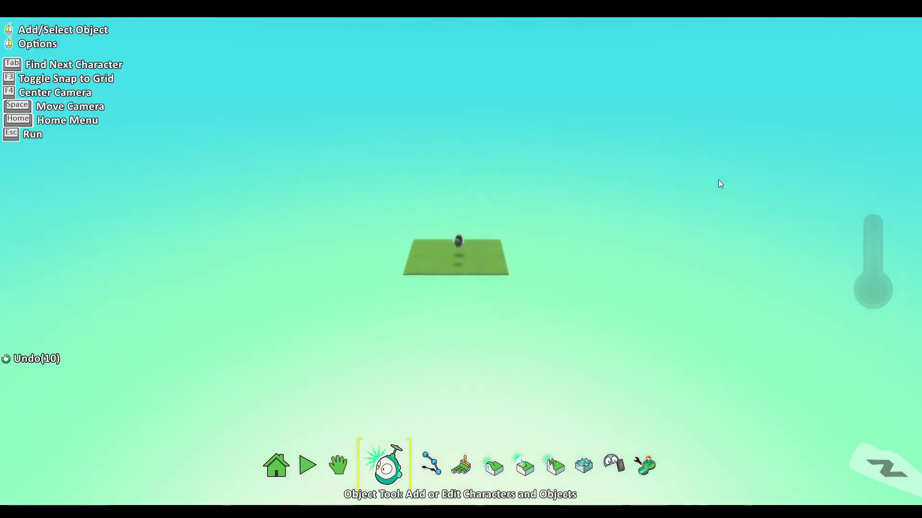
scroll(714, 180, "down", 5)
scroll(711, 184, "up", 8)
left_click_drag(710, 185, 595, 210)
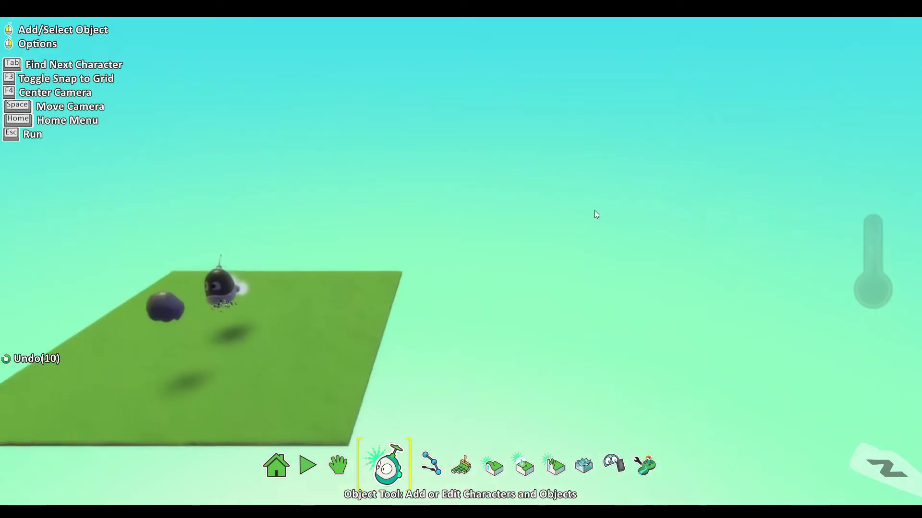
scroll(310, 247, "up", 5)
scroll(310, 246, "down", 6)
scroll(444, 278, "up", 4)
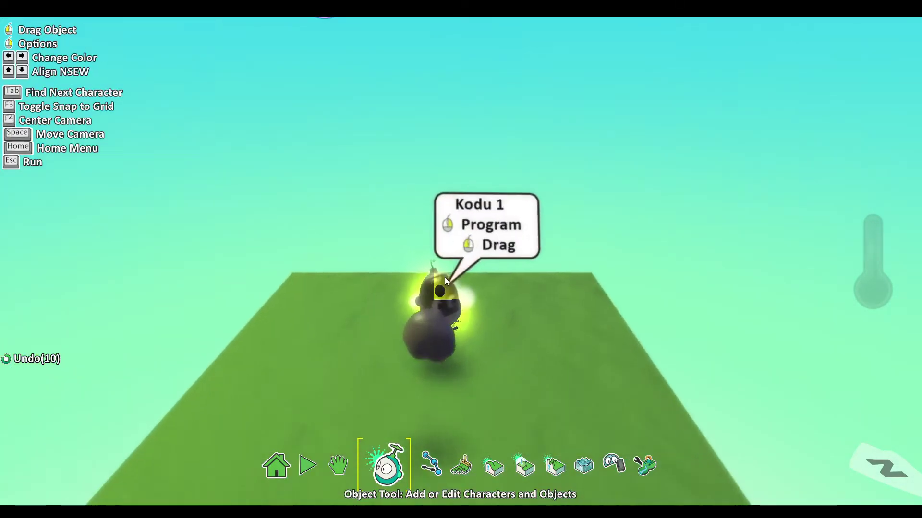
scroll(444, 312, "up", 3)
scroll(447, 311, "down", 2)
scroll(456, 326, "up", 5)
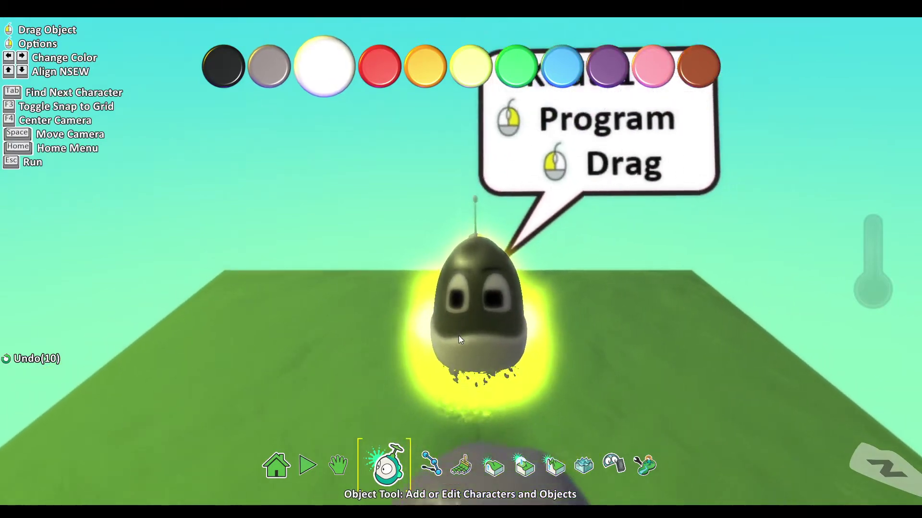
scroll(465, 333, "down", 3)
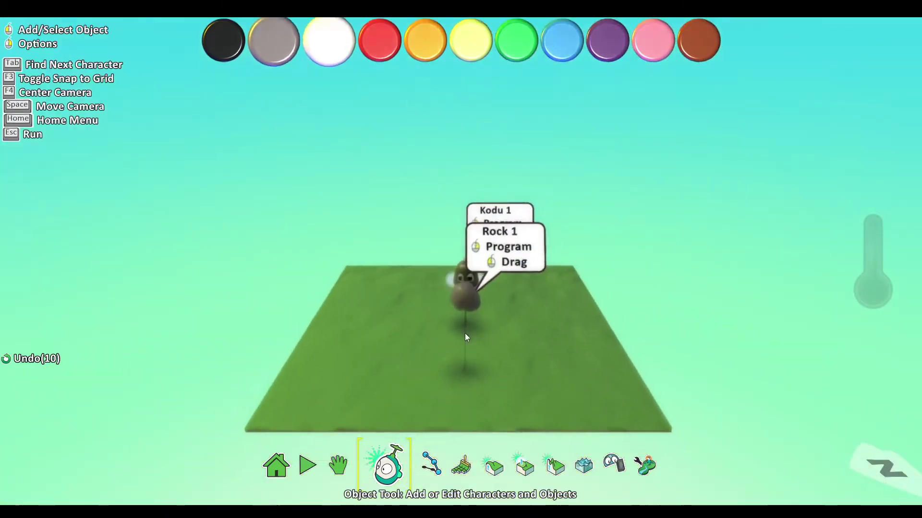
scroll(472, 318, "up", 4)
scroll(421, 285, "down", 1)
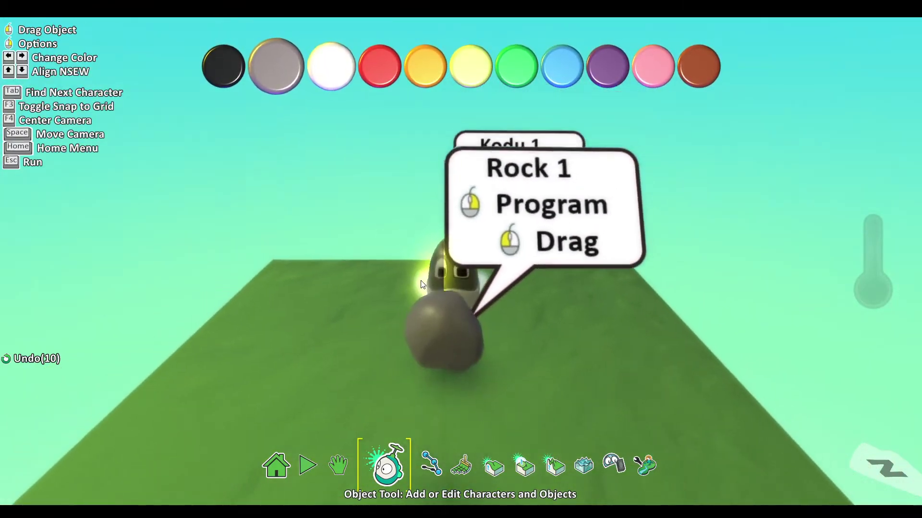
scroll(424, 288, "down", 4)
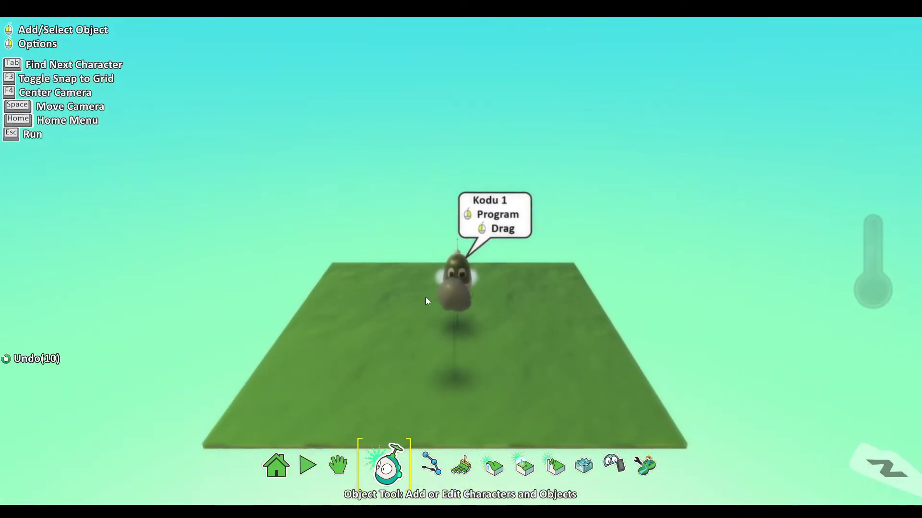
scroll(430, 301, "up", 5)
middle_click_drag(430, 301, 763, 302)
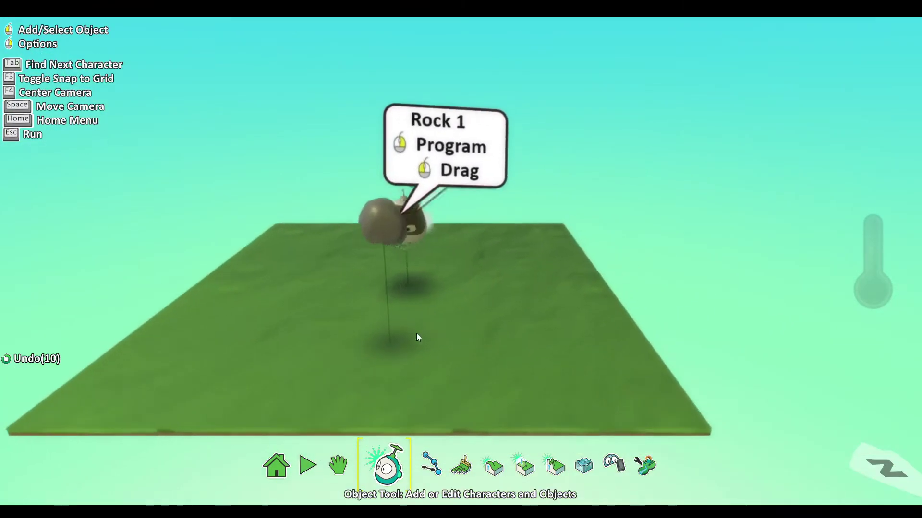
left_click_drag(414, 342, 417, 490)
left_click(460, 466)
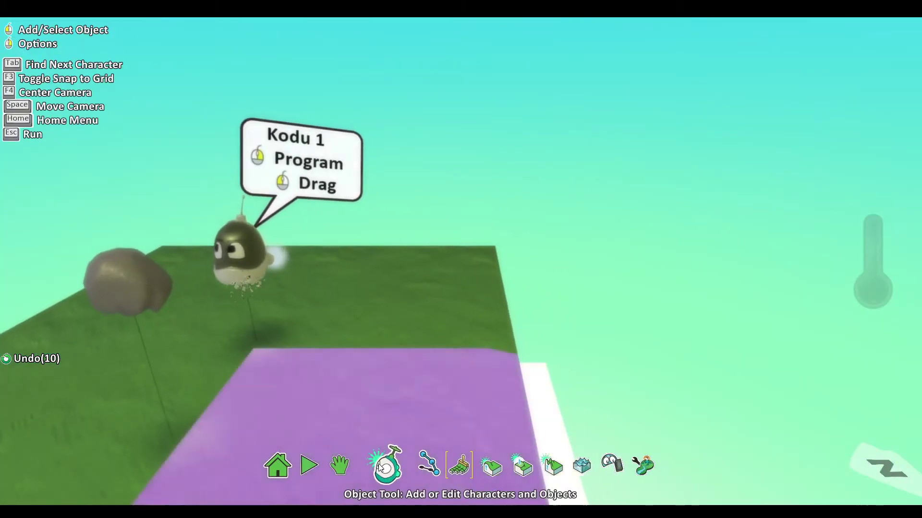
left_click(378, 468)
mouse_move(250, 240)
left_mouse_down()
mouse_move(260, 256)
mouse_move(502, 200)
mouse_move(511, 342)
left_mouse_up()
right_click(510, 342)
left_click(552, 353)
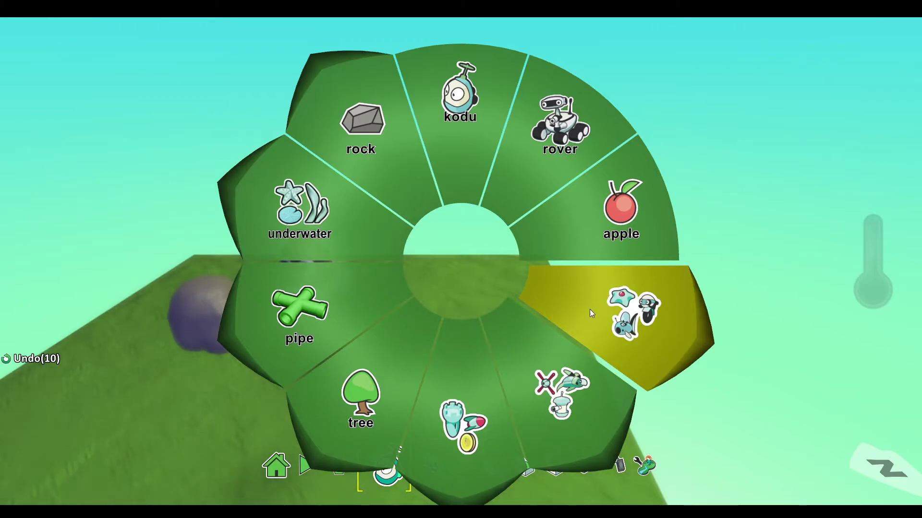
left_click(702, 181)
scroll(341, 251, "down", 8)
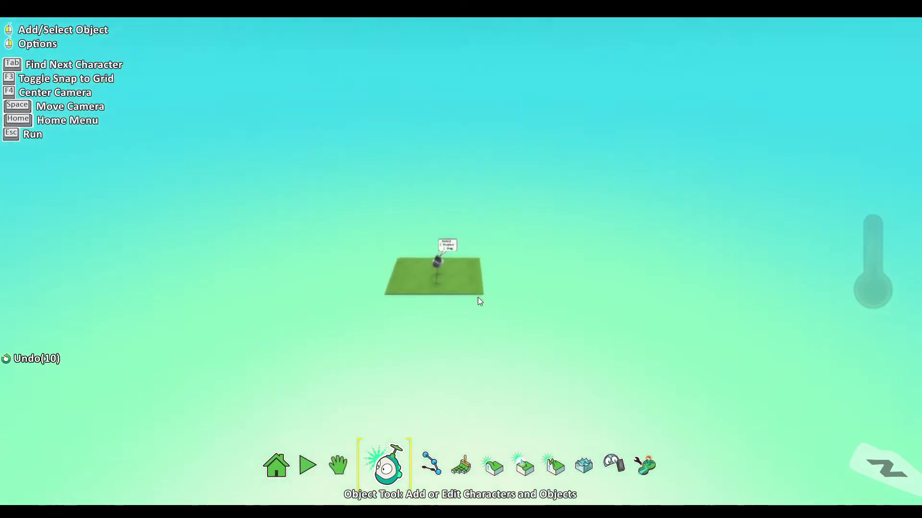
scroll(472, 295, "up", 6)
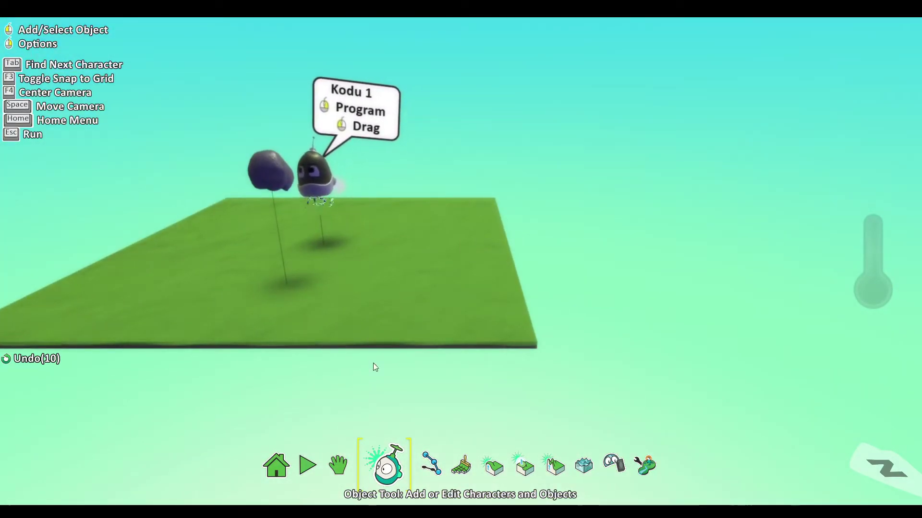
key("Tab")
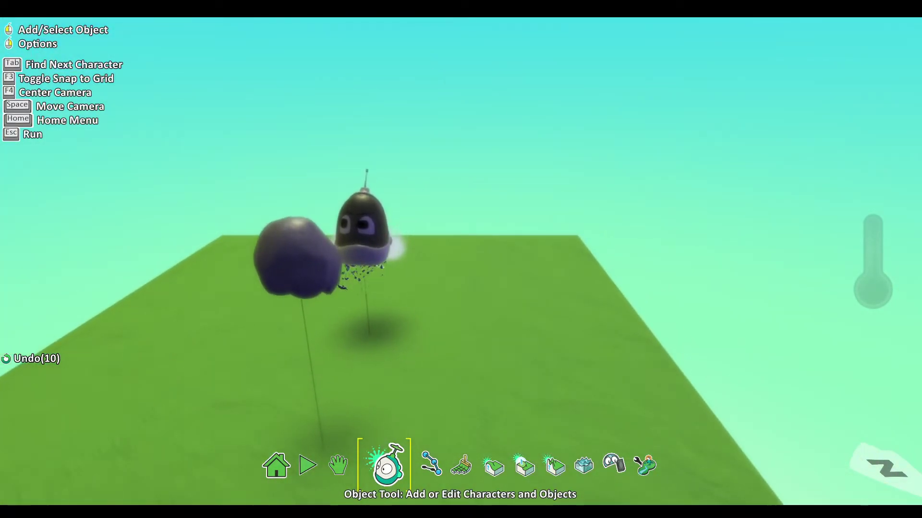
scroll(487, 414, "down", 5)
scroll(499, 378, "up", 5)
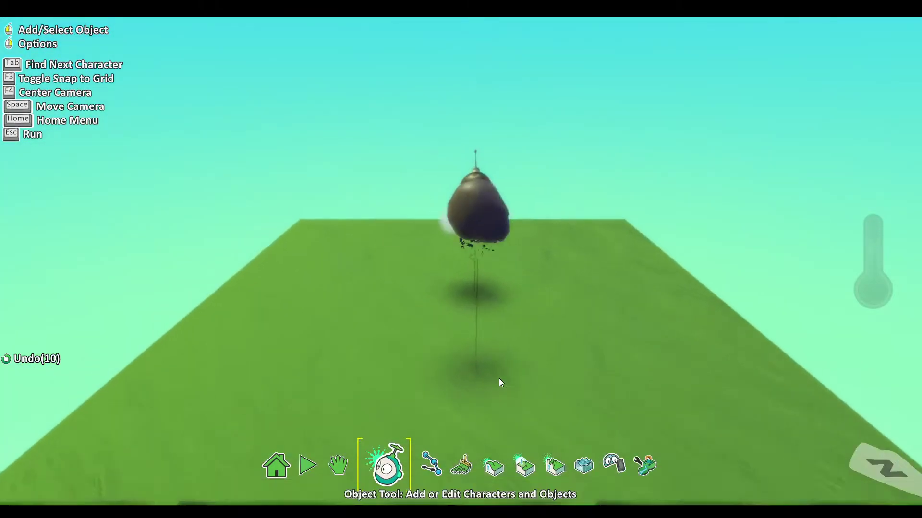
- Review the timer, score and say rules in Kodu's program and return to the world
right_click(579, 168)
left_click(639, 89)
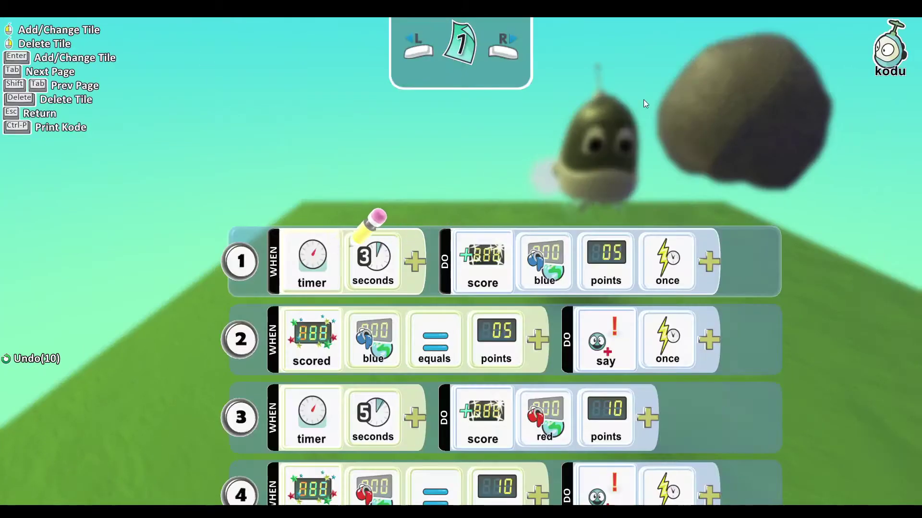
scroll(565, 203, "down", 4)
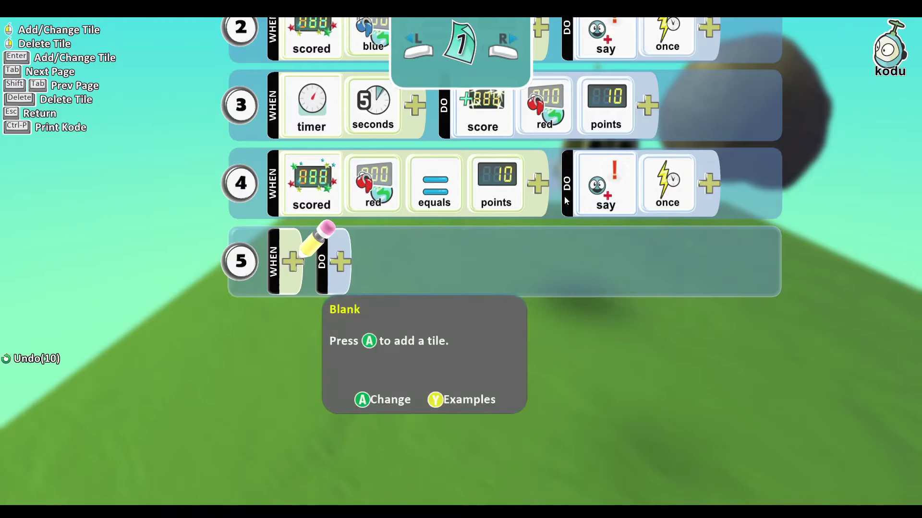
scroll(565, 199, "up", 5)
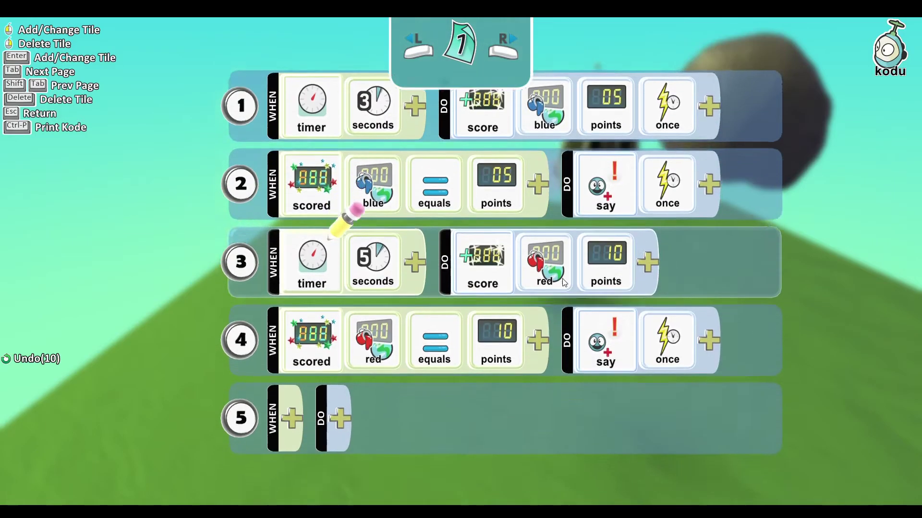
key("Escape")
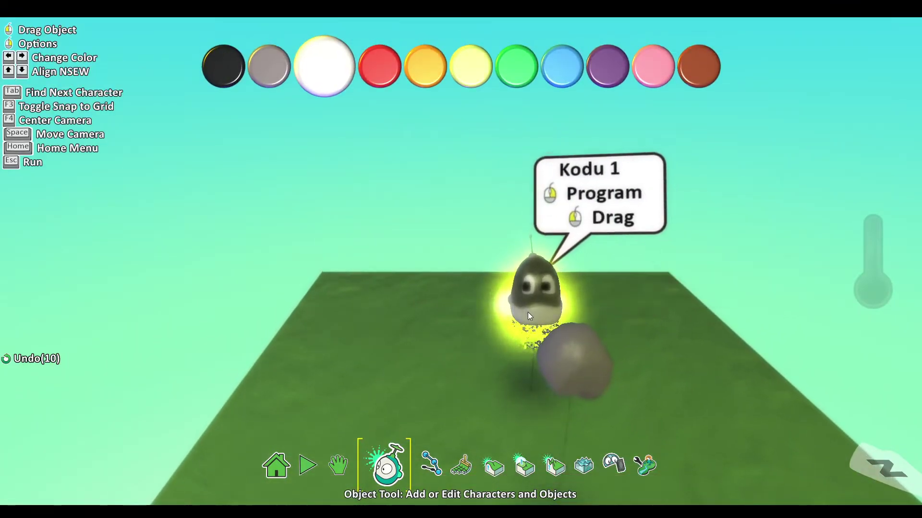
- Open Kodu's program and go to the empty fifth rule
right_click(528, 312)
left_click(606, 221)
scroll(606, 221, "down", 4)
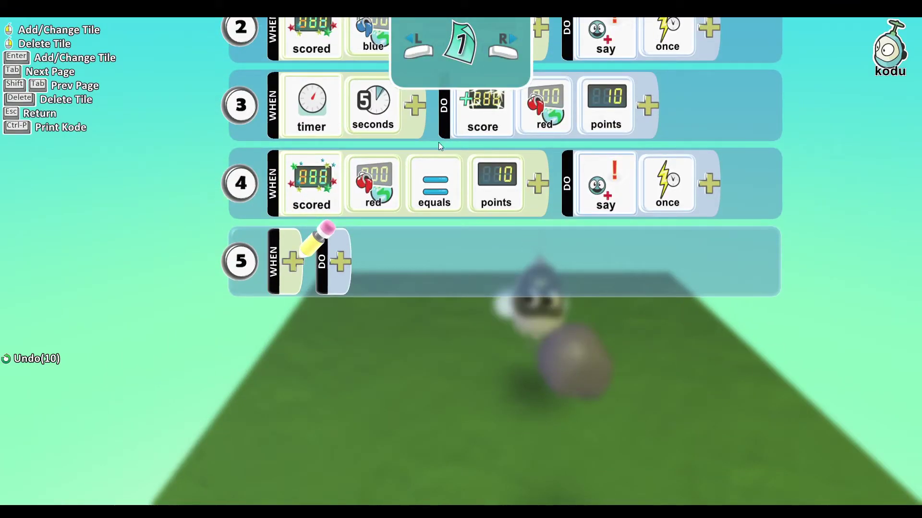
scroll(439, 143, "up", 1)
scroll(336, 286, "down", 1)
left_click(294, 272)
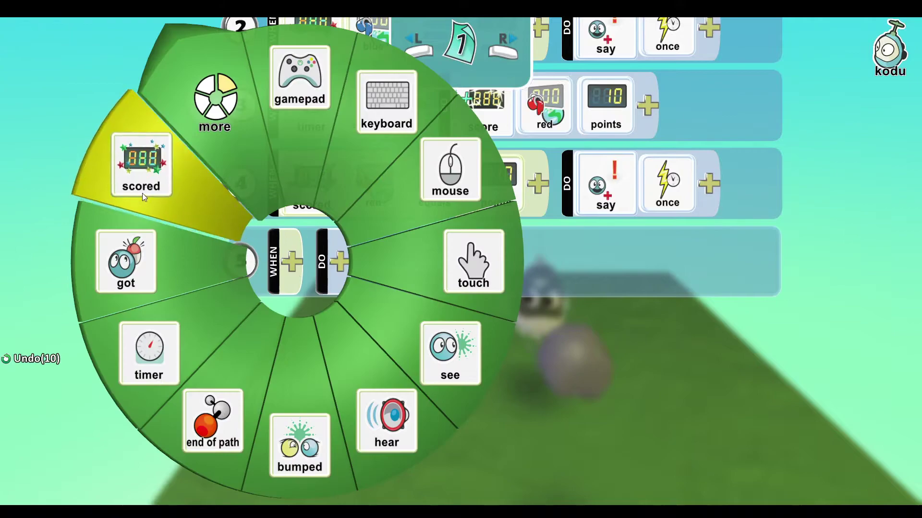
left_click(142, 192)
left_click(353, 259)
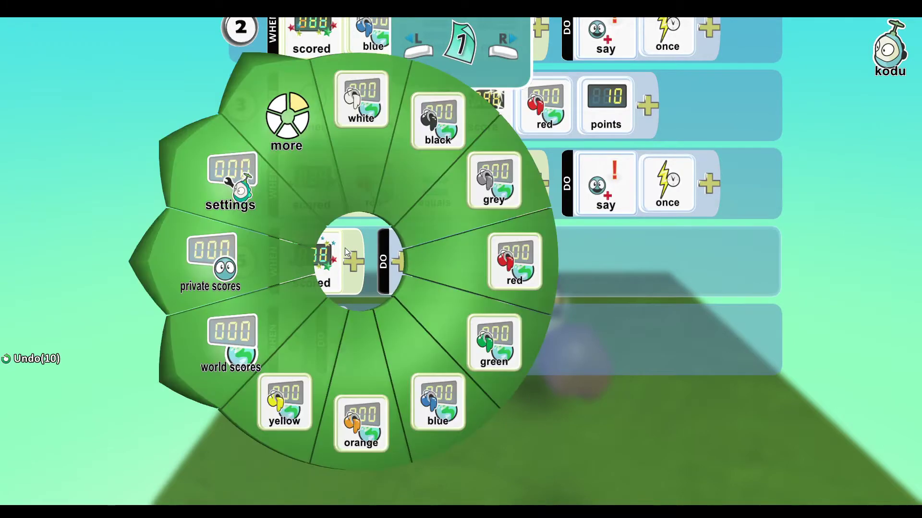
left_click(437, 125)
left_click(421, 261)
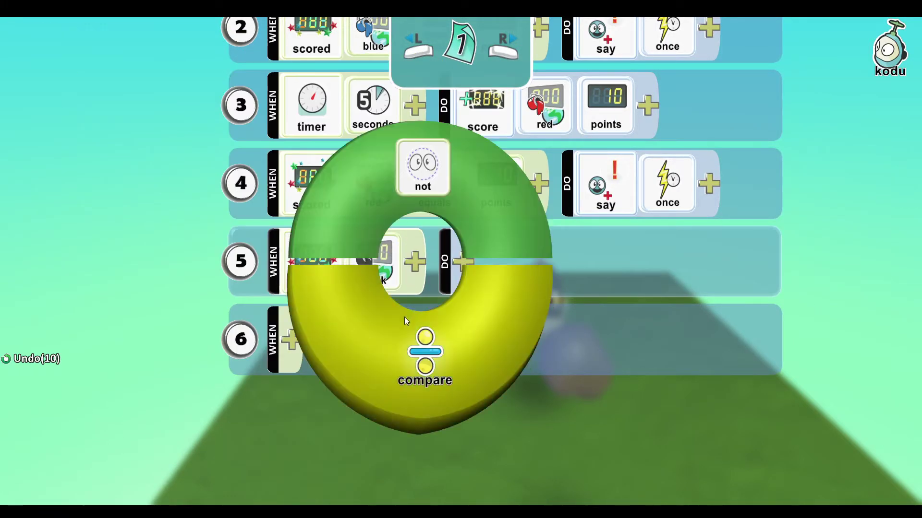
left_click(760, 333)
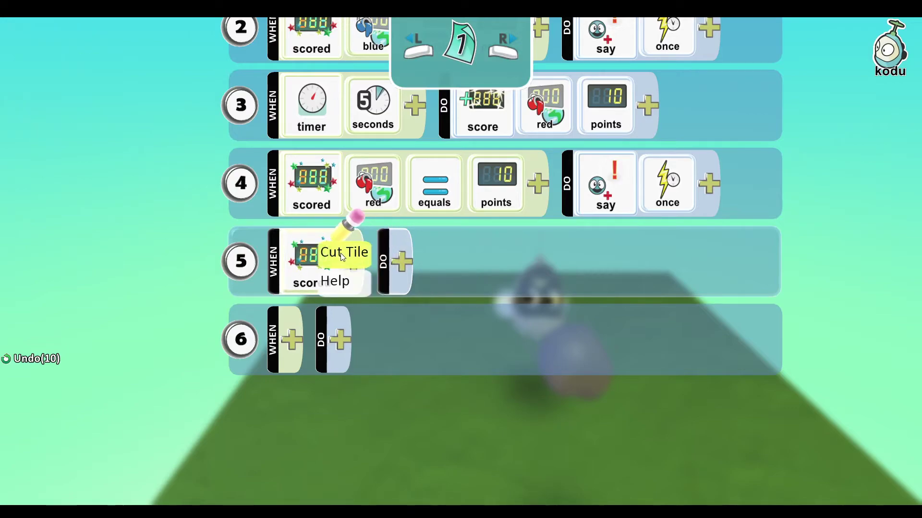
- Set the fifth rule's condition to a timer of 10 seconds
left_click(297, 269)
left_click(198, 328)
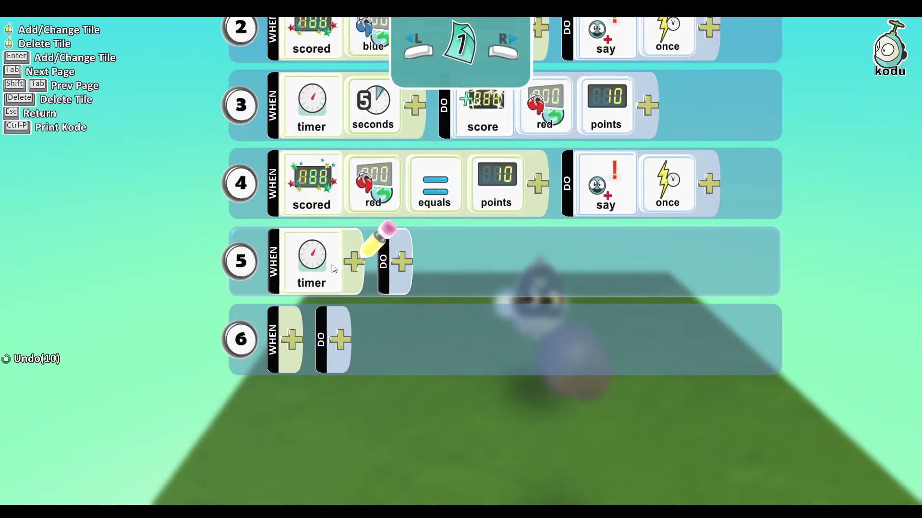
left_click(348, 258)
left_click(263, 214)
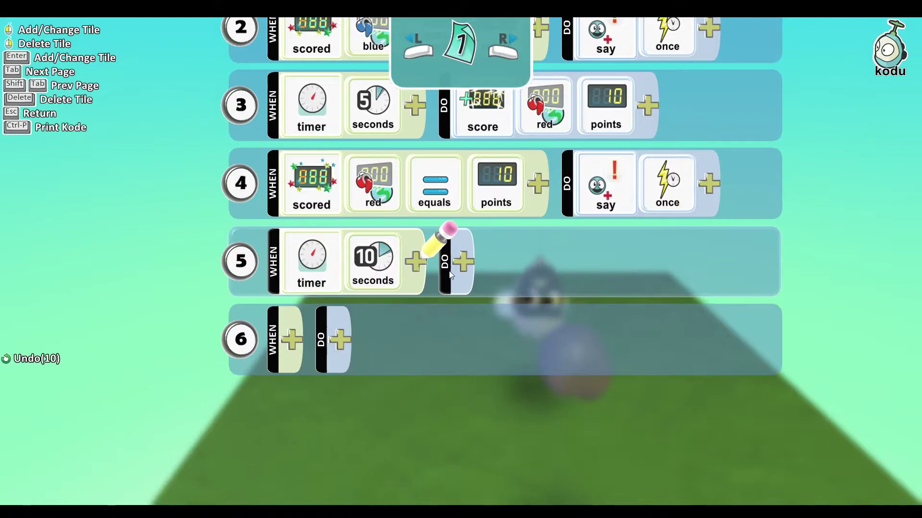
scroll(455, 258, "up", 2)
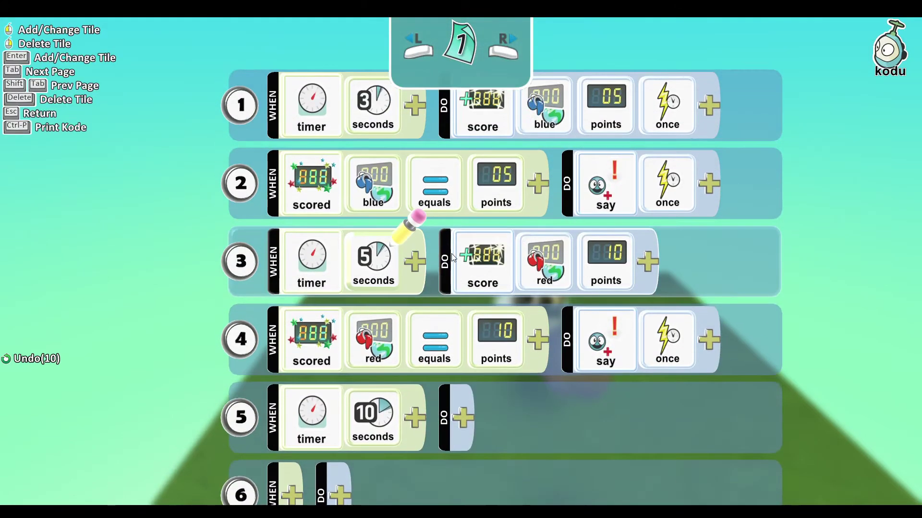
scroll(431, 315, "down", 2)
left_click(422, 269)
left_click(790, 224)
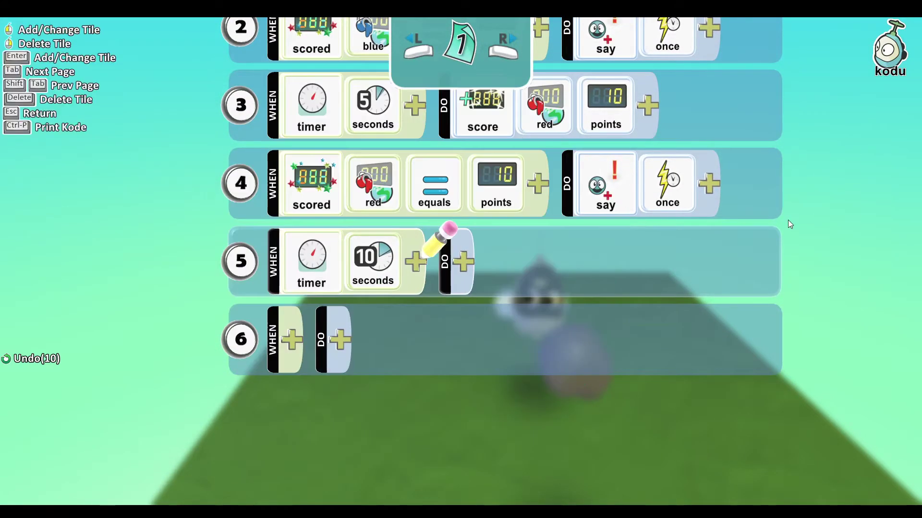
- Make the fifth rule add 10 points to the black score
left_click(464, 263)
left_click(336, 204)
left_click(298, 307)
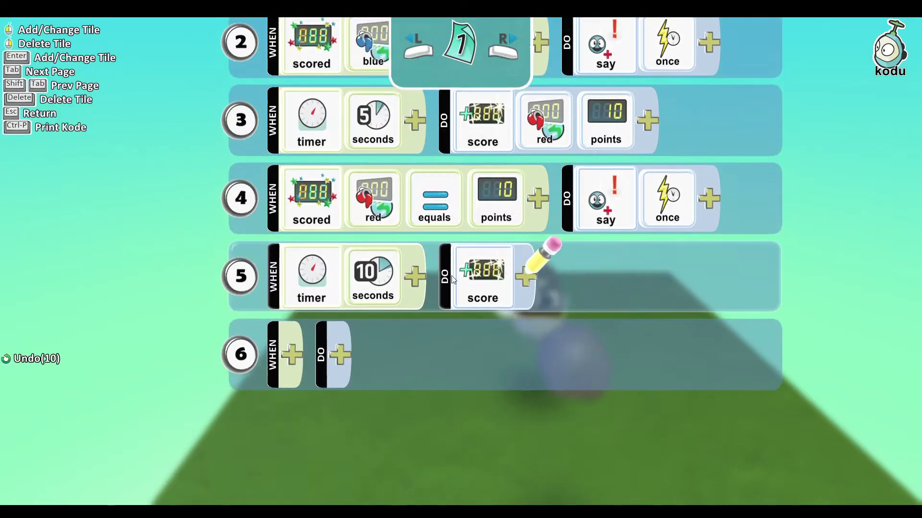
left_click(525, 263)
left_click(613, 291)
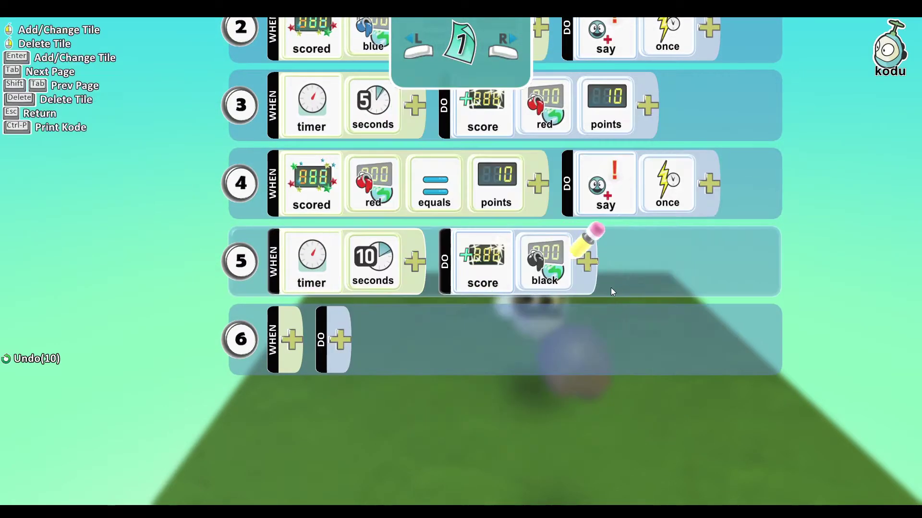
left_click(596, 266)
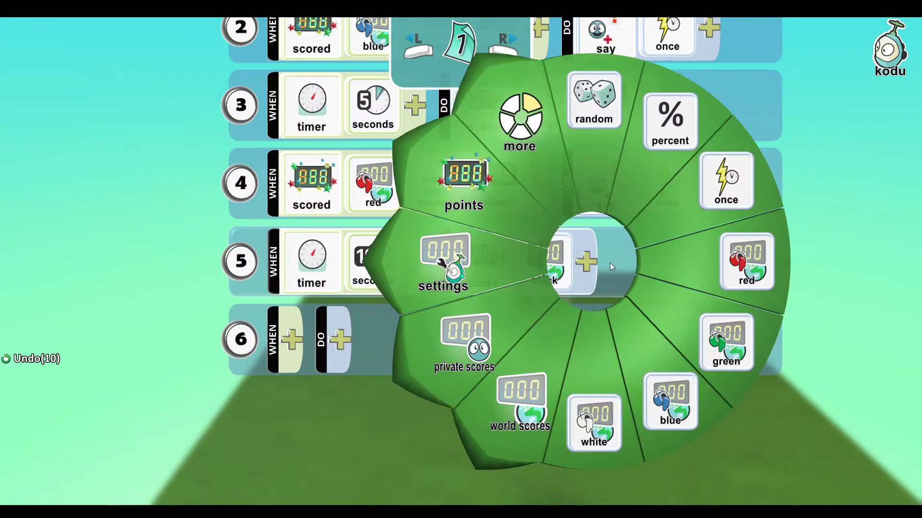
left_click(537, 224)
left_click(380, 334)
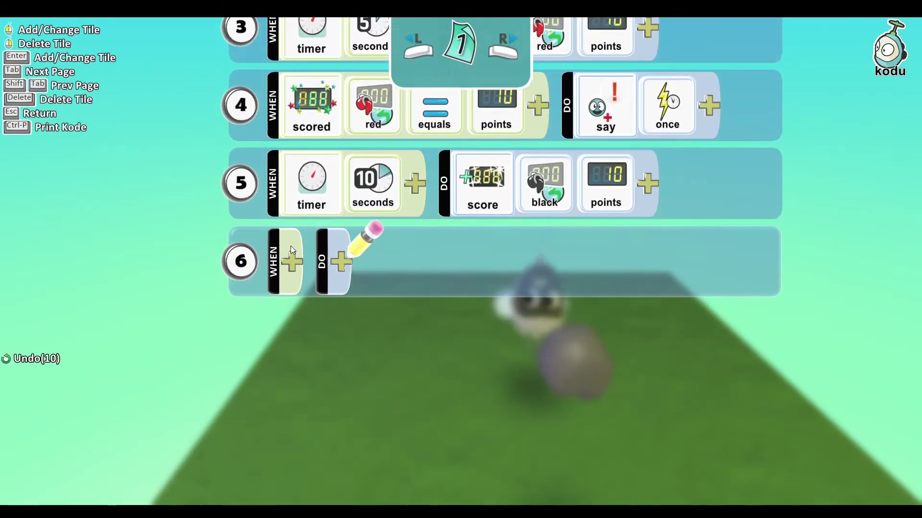
left_click(289, 245)
left_click(716, 263)
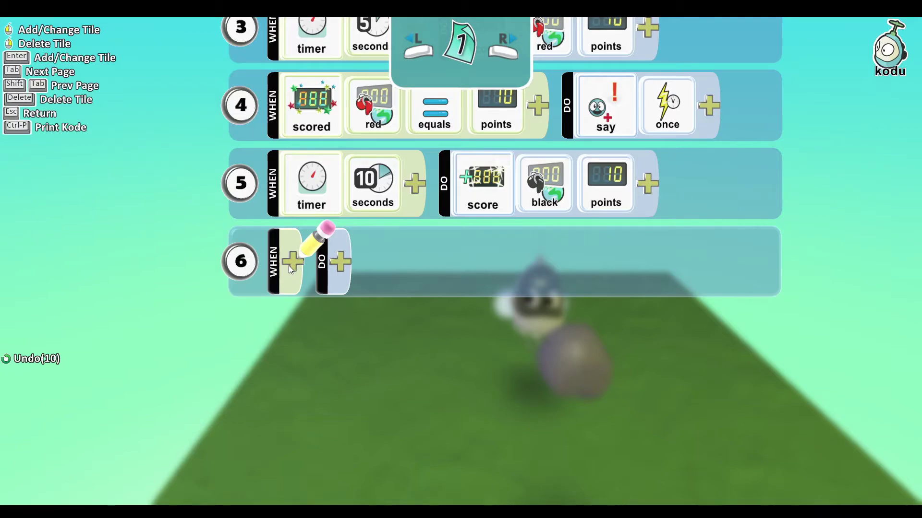
left_click(290, 263)
left_click(576, 269)
- Set the sixth rule's condition to the black score equalling 10 points
left_click(286, 269)
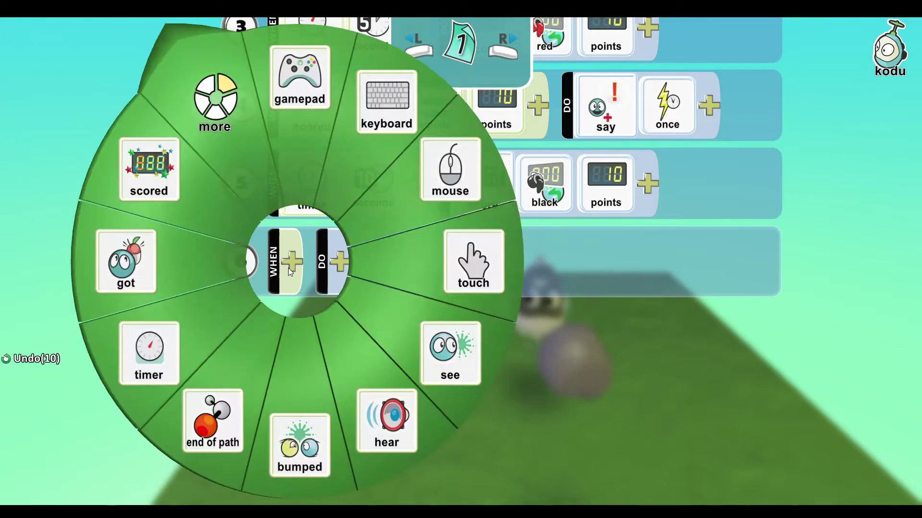
left_click(97, 171)
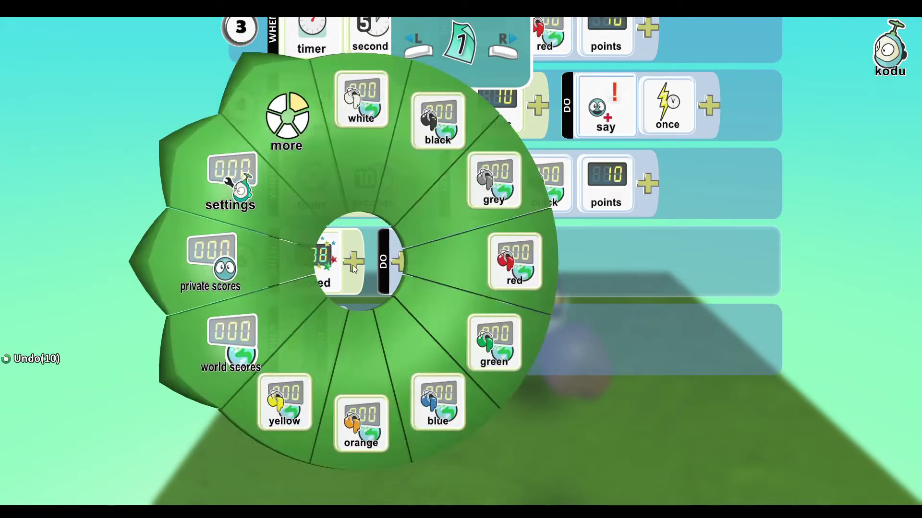
left_click(427, 148)
left_click(421, 273)
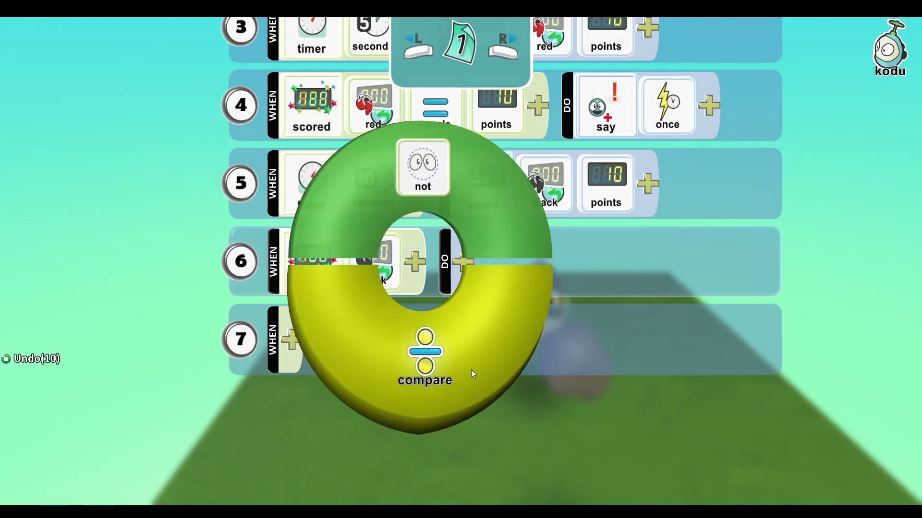
left_click(471, 370)
left_click(446, 263)
left_click(476, 261)
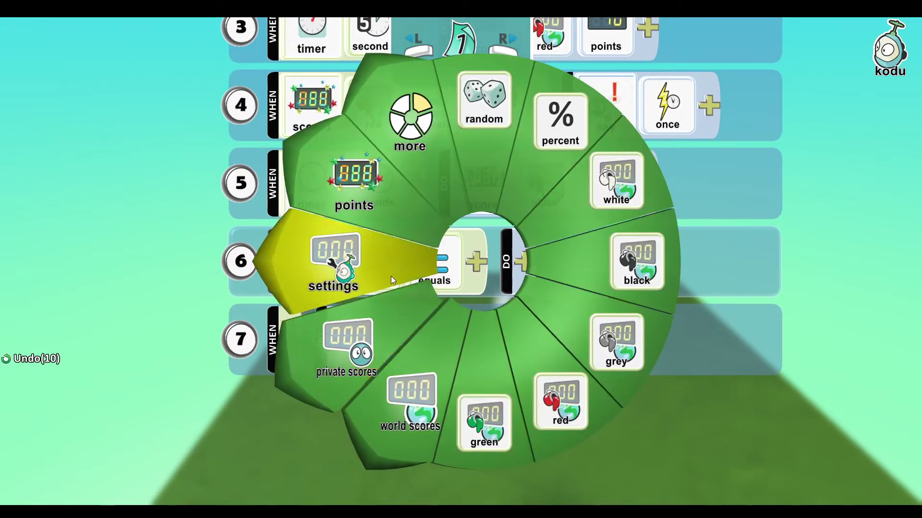
left_click(403, 211)
left_click(285, 346)
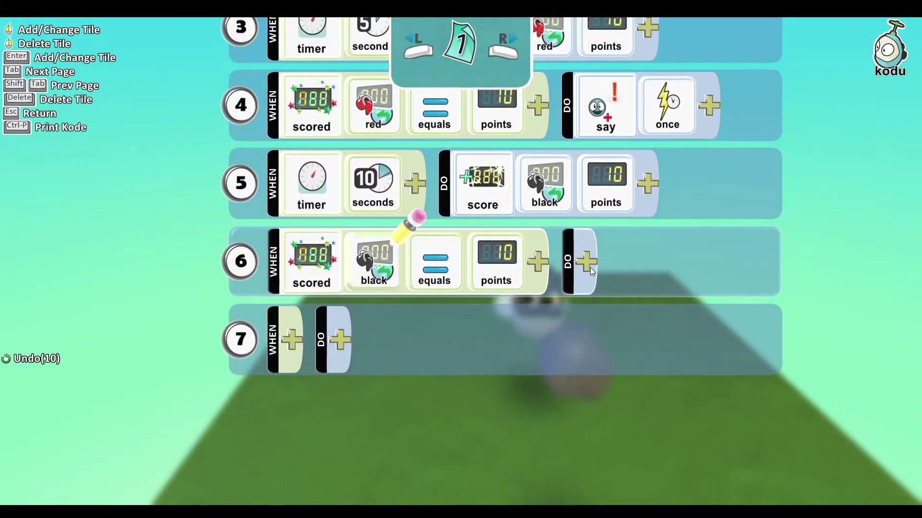
- Make the sixth rule switch to page 2, and open page 2 of Kodu's program
left_click(594, 264)
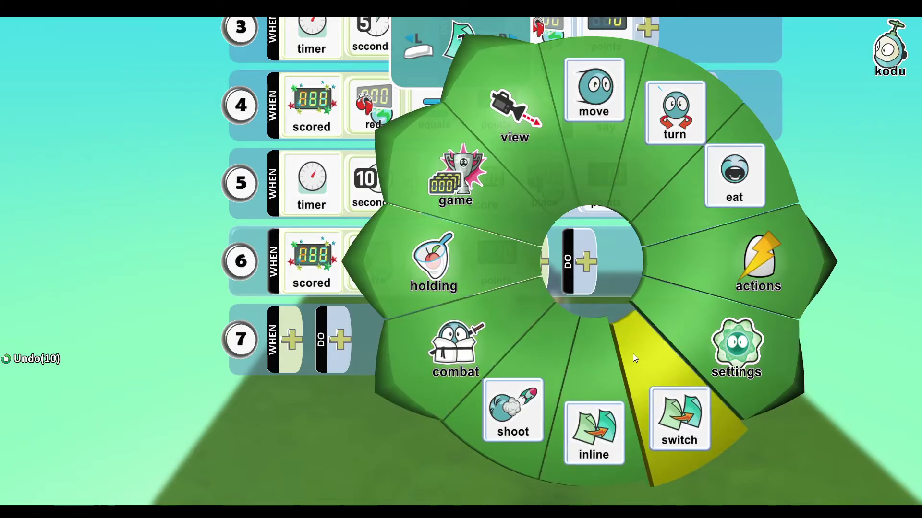
left_click(678, 400)
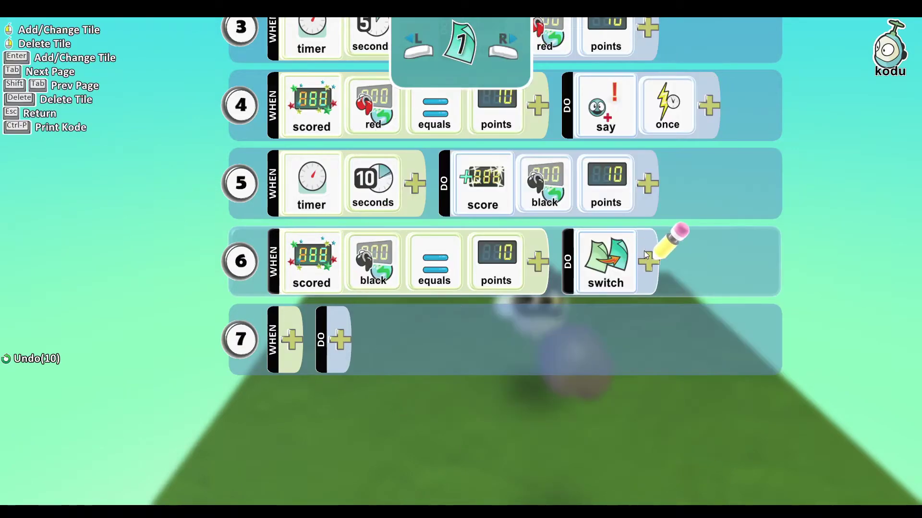
left_click(728, 121)
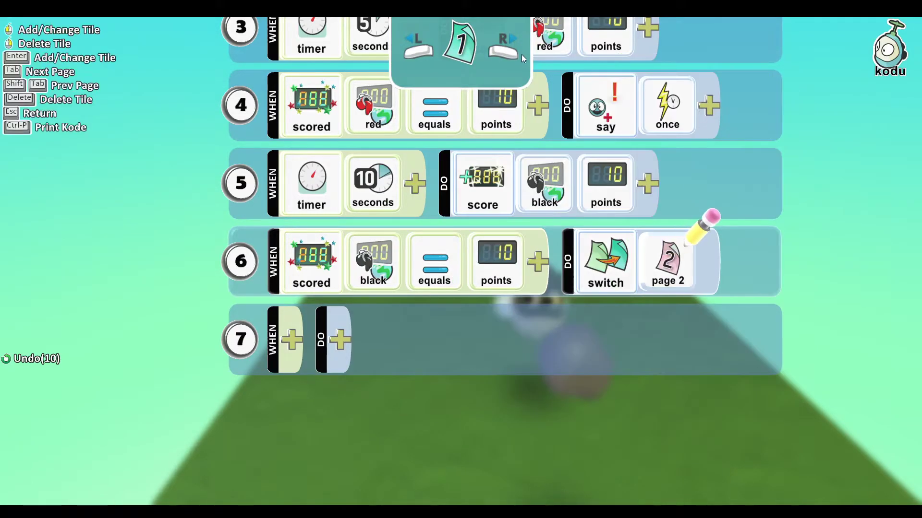
left_click(509, 50)
left_click(289, 269)
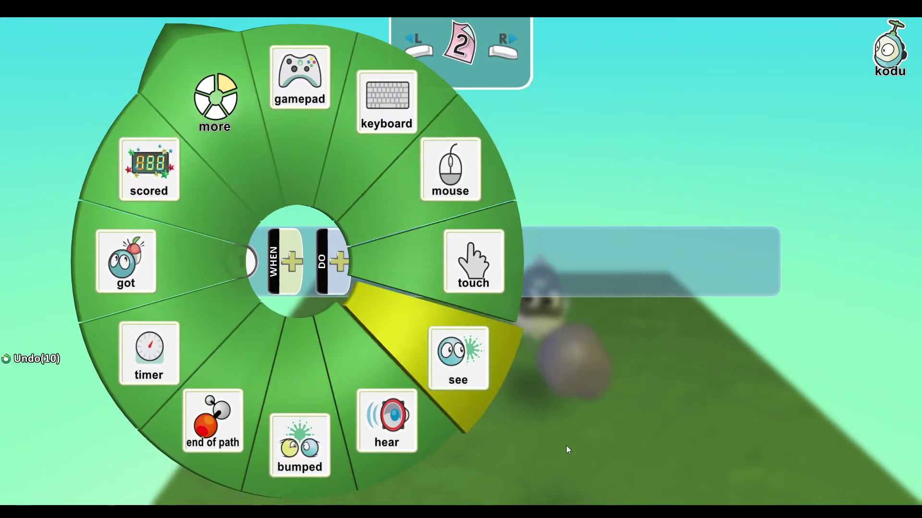
left_click(227, 130)
left_click(646, 188)
left_click(190, 156)
left_click(638, 128)
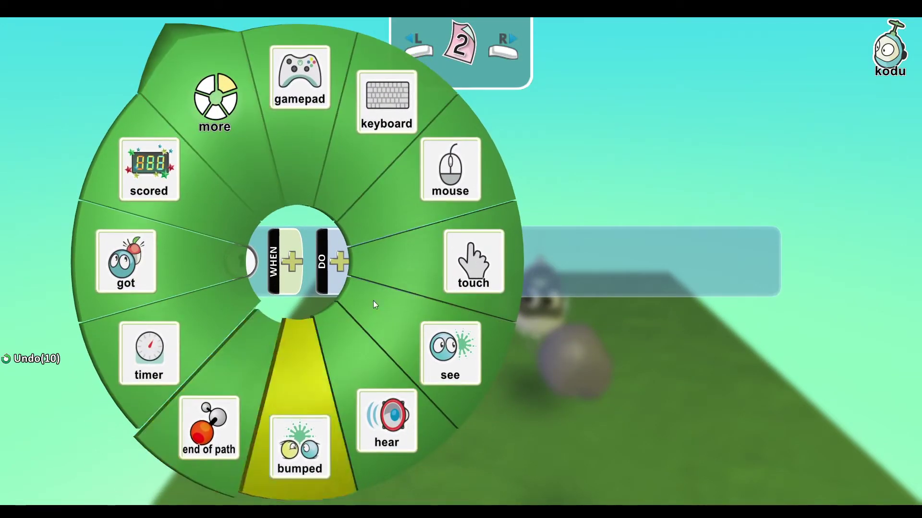
left_click(625, 214)
left_click(341, 252)
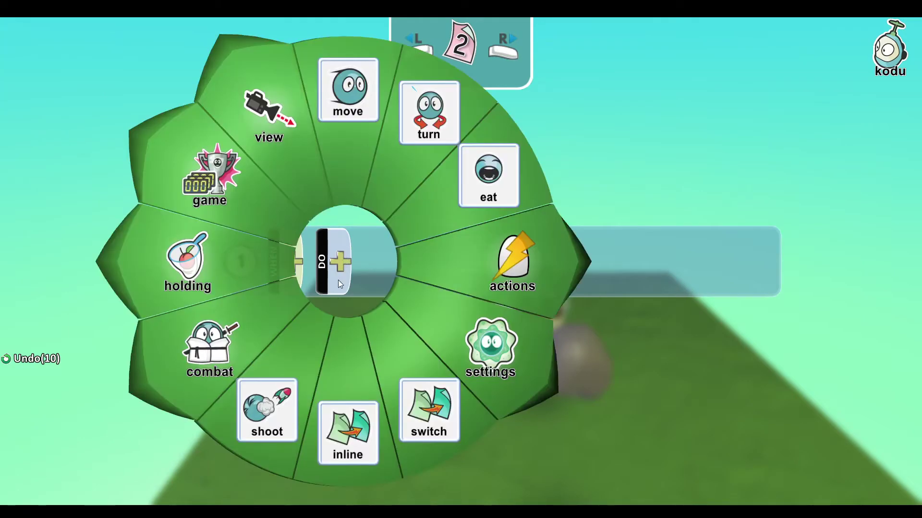
left_click(252, 315)
left_click(701, 229)
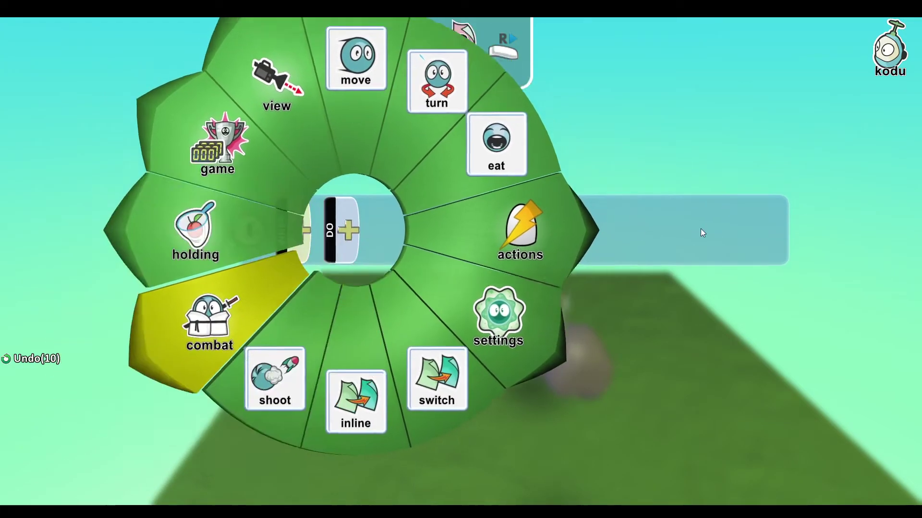
left_click(700, 230)
- Set the first rule's condition on page 2 to Kodu seeing an item from the extended objects group
left_click(282, 259)
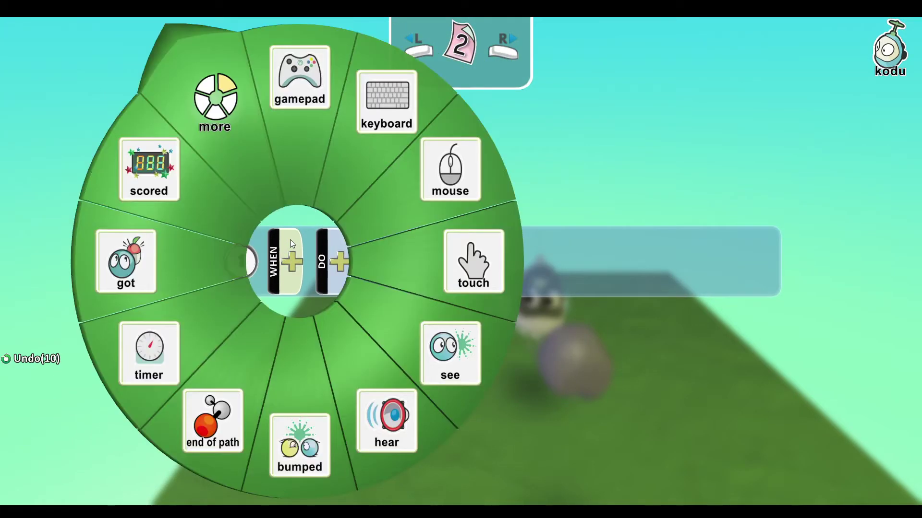
left_click(218, 147)
key("Escape")
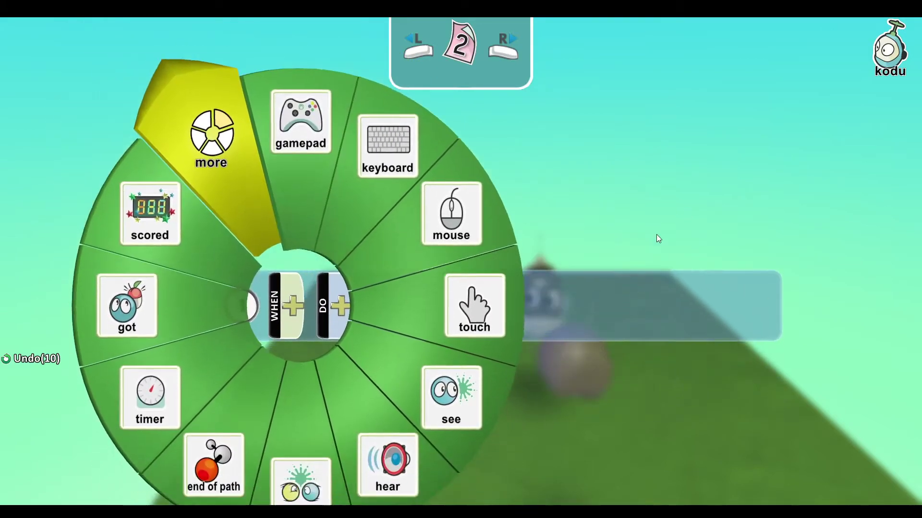
left_click(451, 377)
left_click(361, 270)
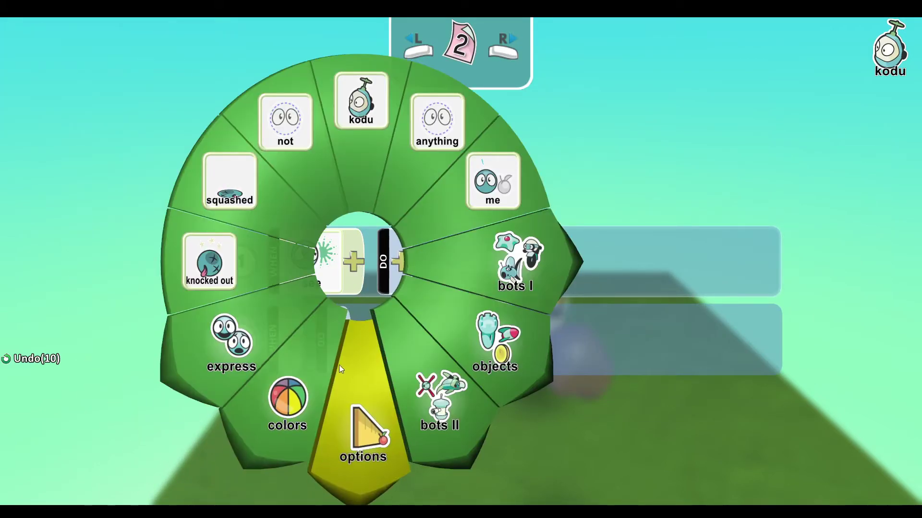
left_click(499, 348)
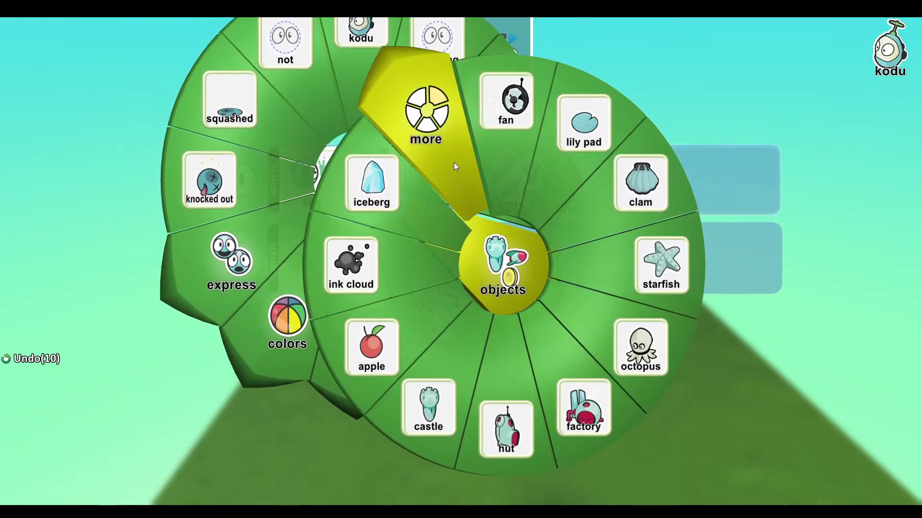
left_click(453, 162)
left_click(434, 136)
- Give the first rule on page 2 the knockout combat action and return to the world
left_click(456, 263)
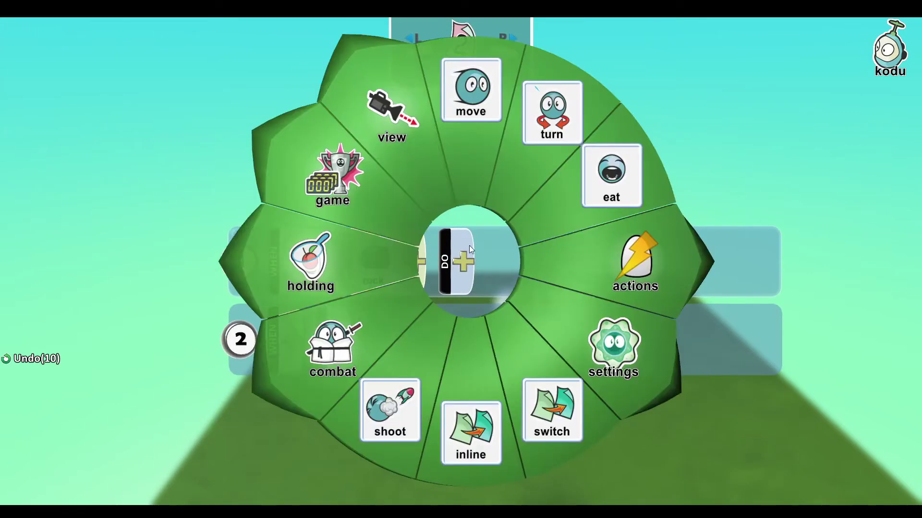
left_click(350, 347)
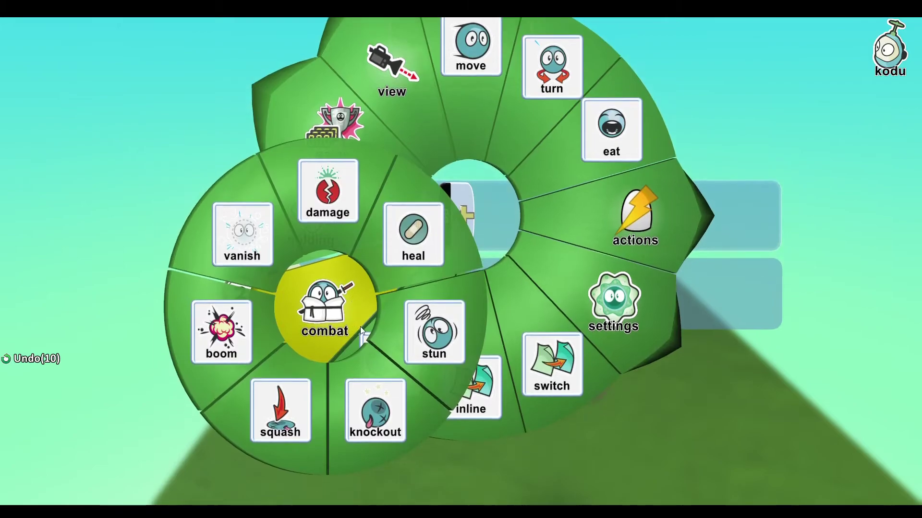
left_click(376, 411)
key("Escape")
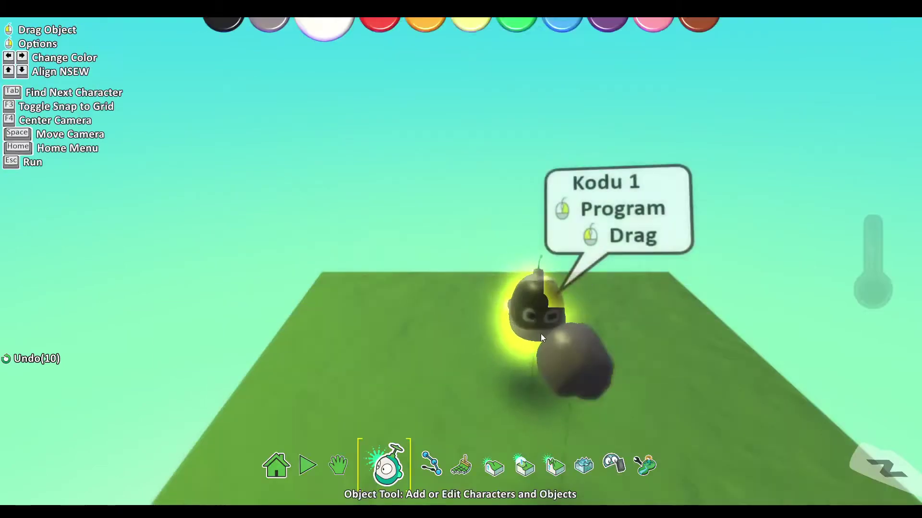
- Set the second rule's condition in the first rock's program to seeing a knocked-out Kodu
right_click(552, 364)
left_click(641, 273)
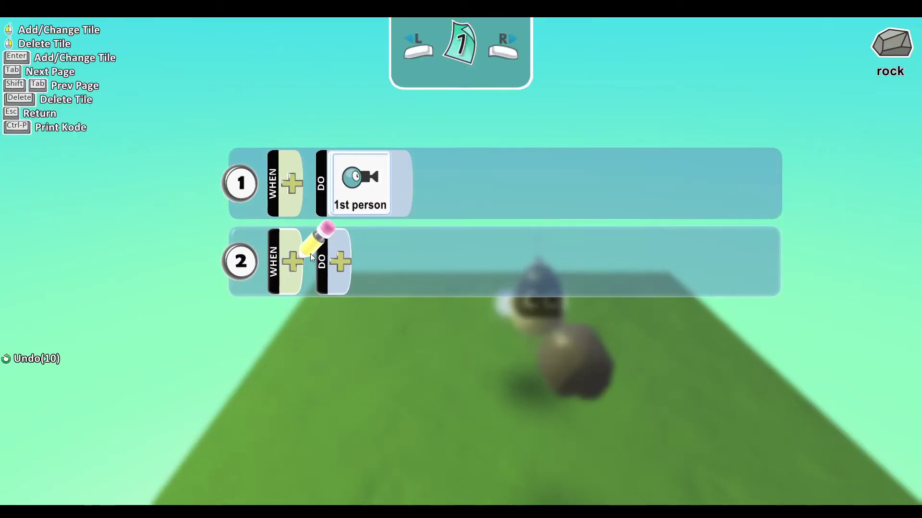
left_click(307, 255)
left_click(453, 325)
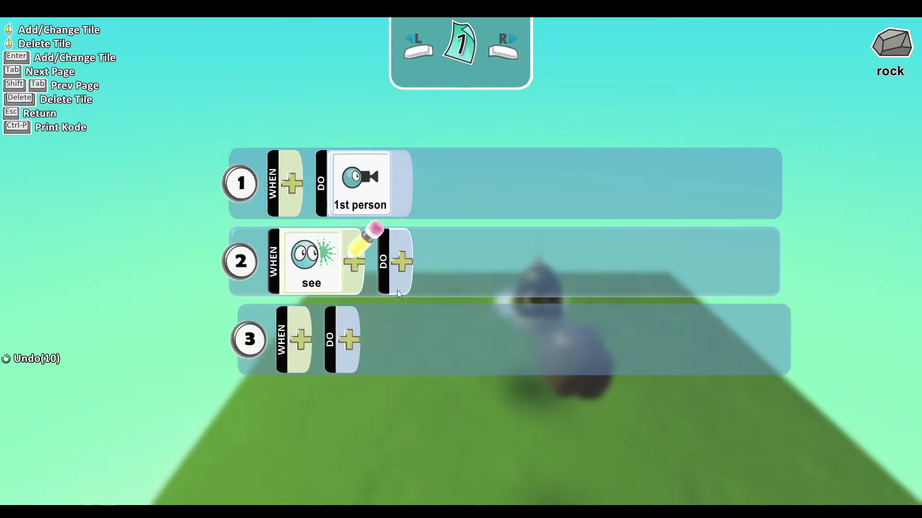
left_click(356, 264)
left_click(364, 125)
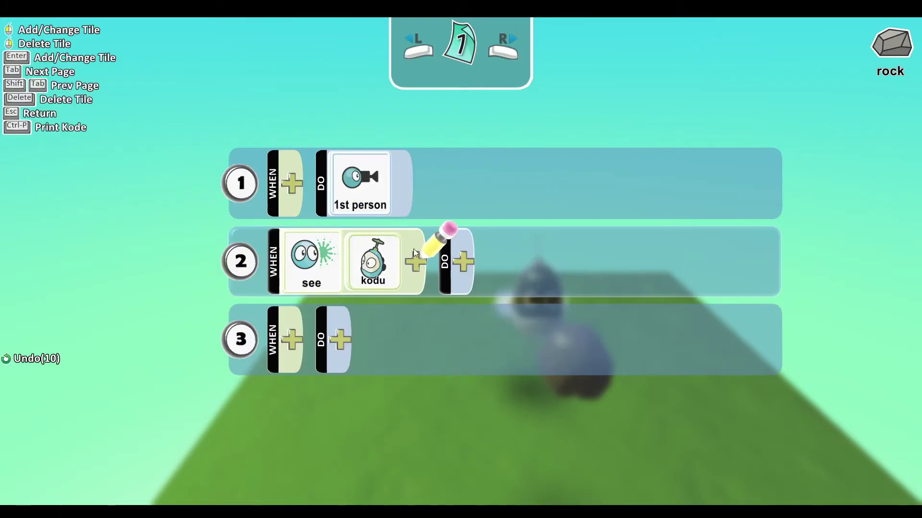
left_click(415, 259)
left_click(434, 197)
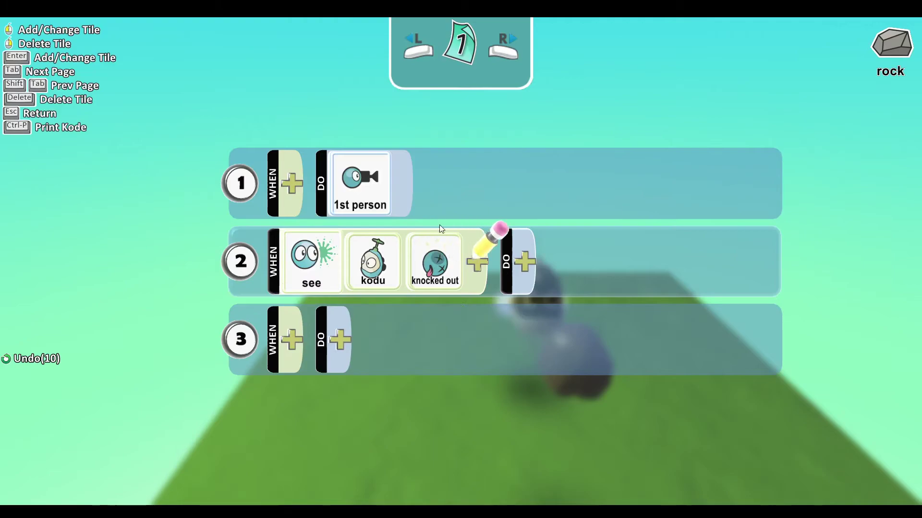
- Give the rock's second rule the ignore view action and return to the world
left_click(525, 260)
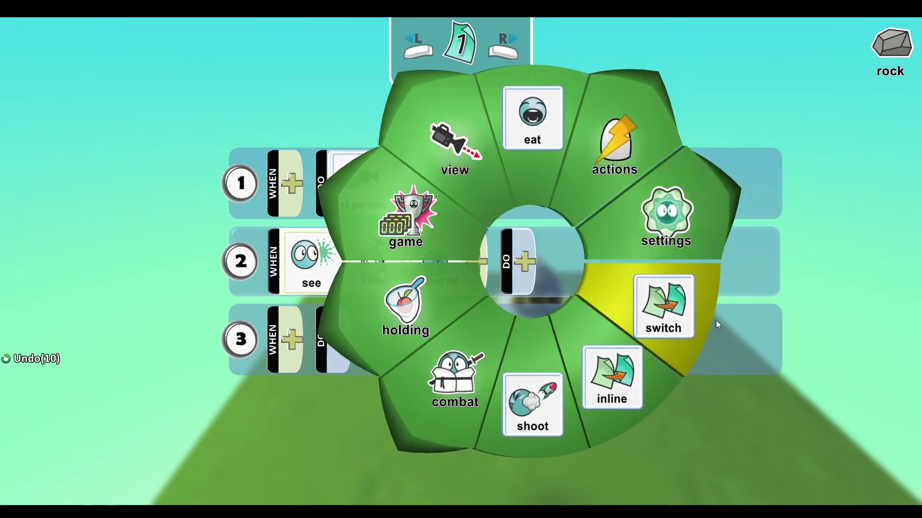
left_click(803, 144)
left_click(526, 262)
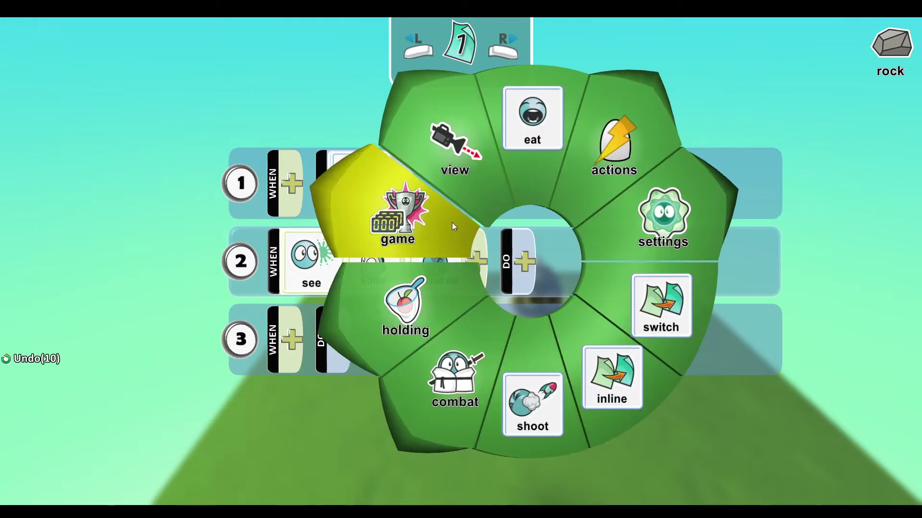
left_click(454, 158)
key("Escape")
key("Escape")
key("Escape")
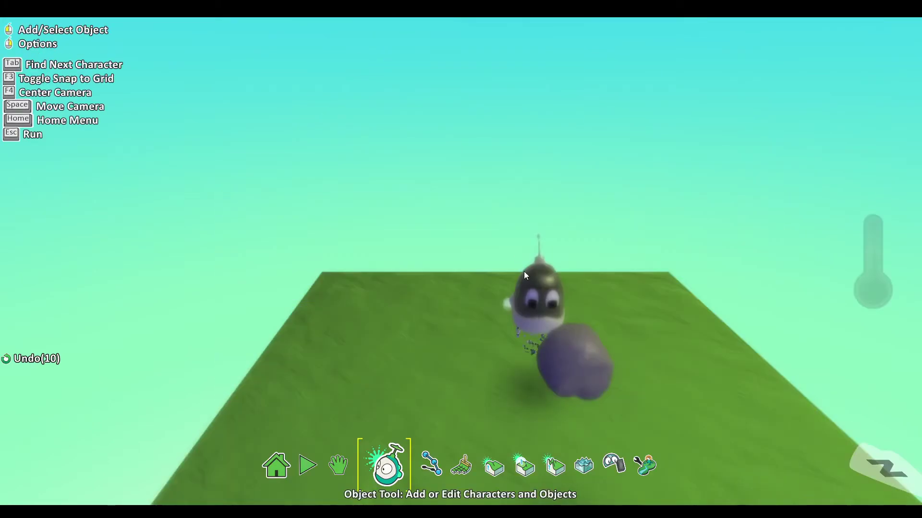
- Add a second rock near the far corner of the terrain, on the side away from Kodu
right_click(352, 296)
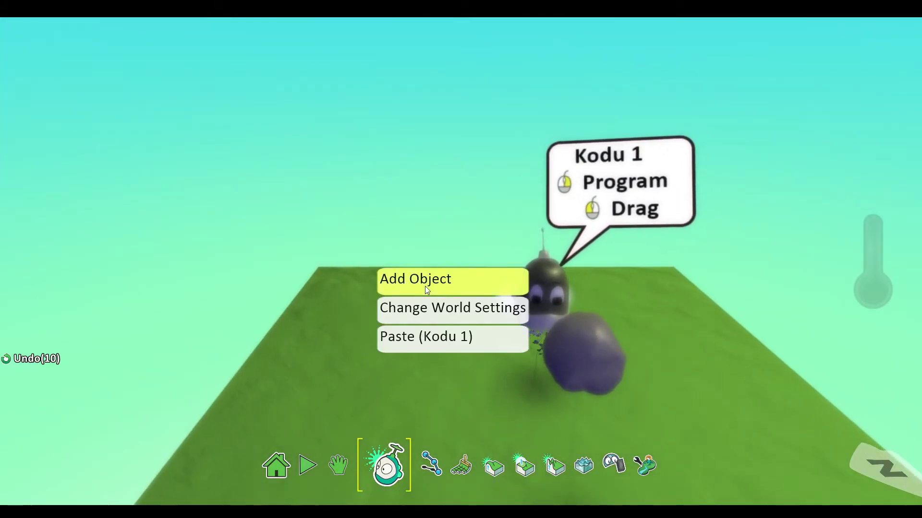
left_click(425, 286)
left_click(376, 151)
left_click(424, 181)
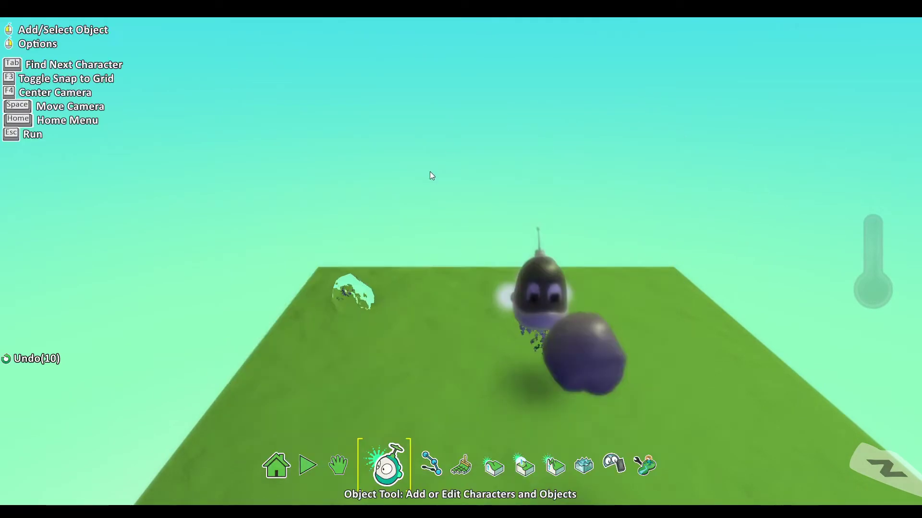
- Raise the second rock above the ground and make it immobile
right_click(362, 299)
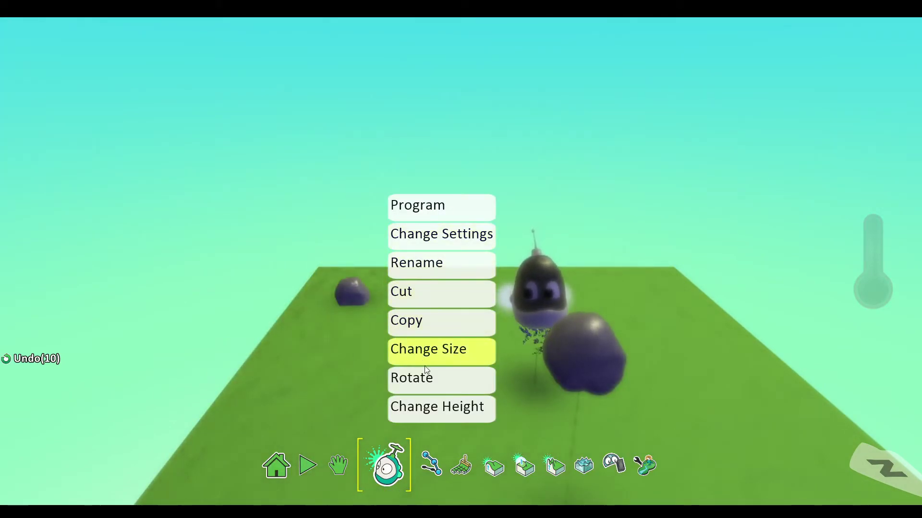
left_click(435, 405)
left_click(395, 453)
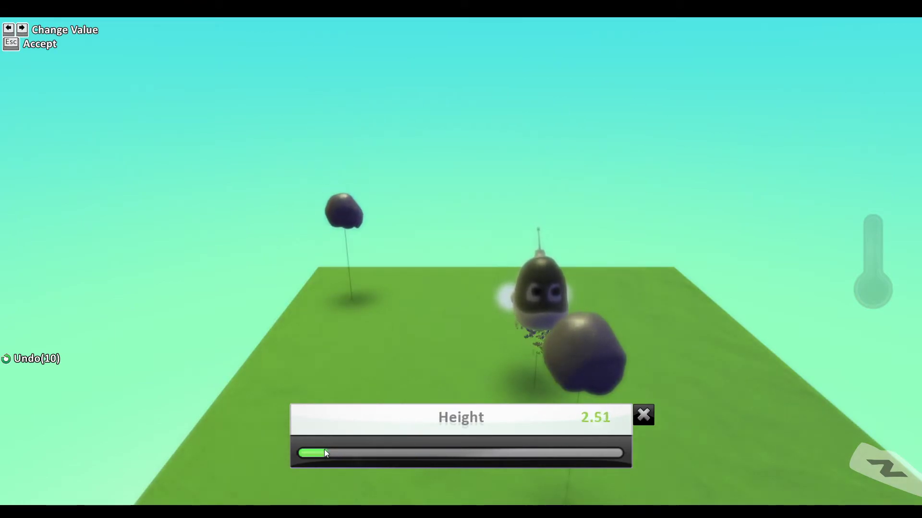
left_click(643, 415)
right_click(345, 223)
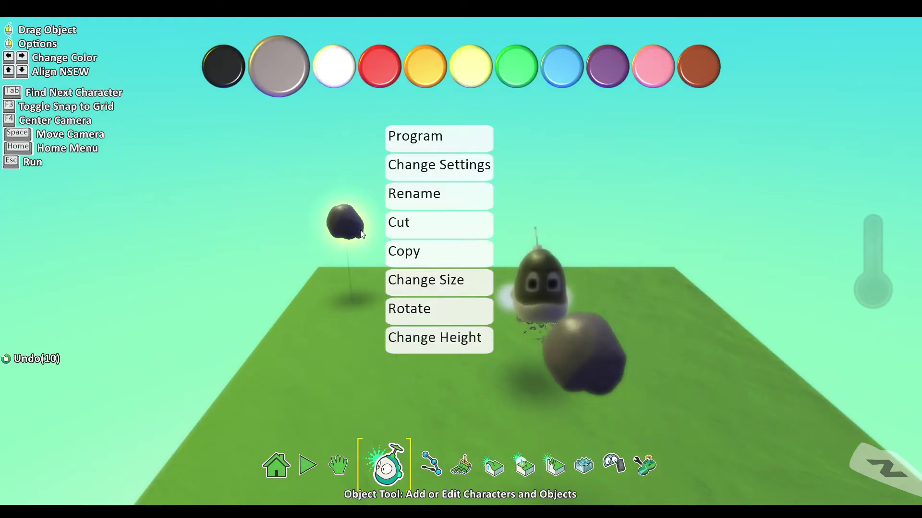
left_click(444, 169)
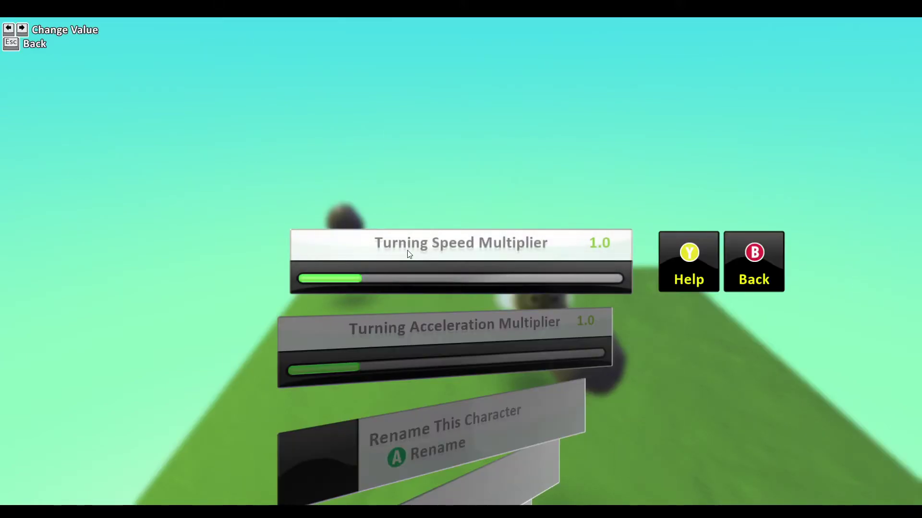
key("Escape")
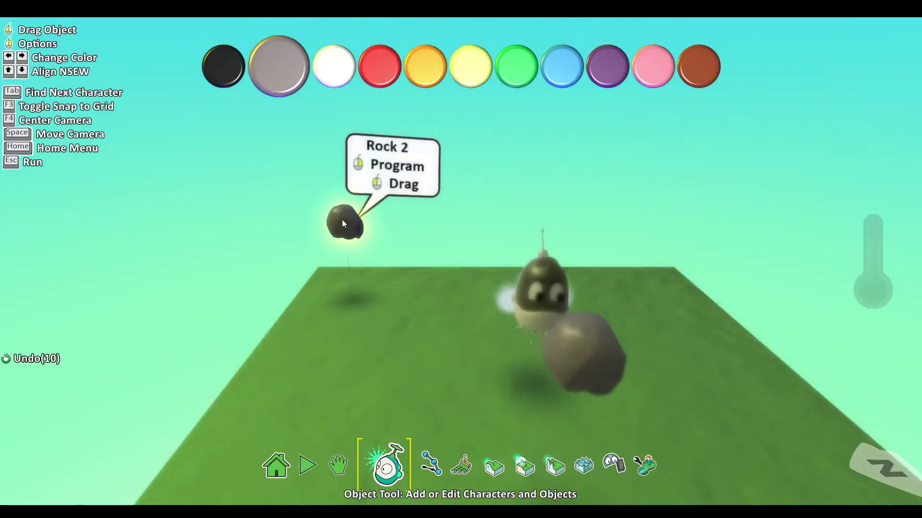
- Set the first rule's condition in the second rock's program to seeing a knocked-out Kodu
right_click(341, 220)
left_click(422, 126)
left_click(294, 260)
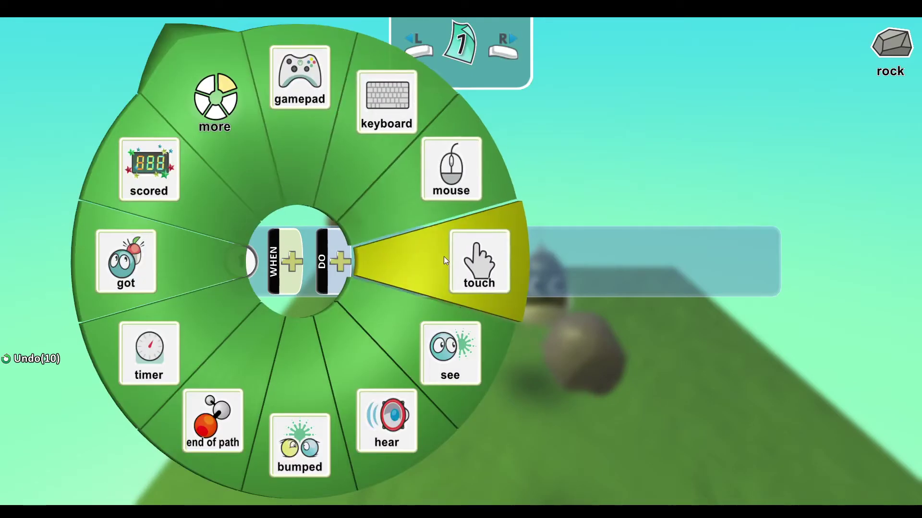
left_click(441, 331)
left_click(360, 256)
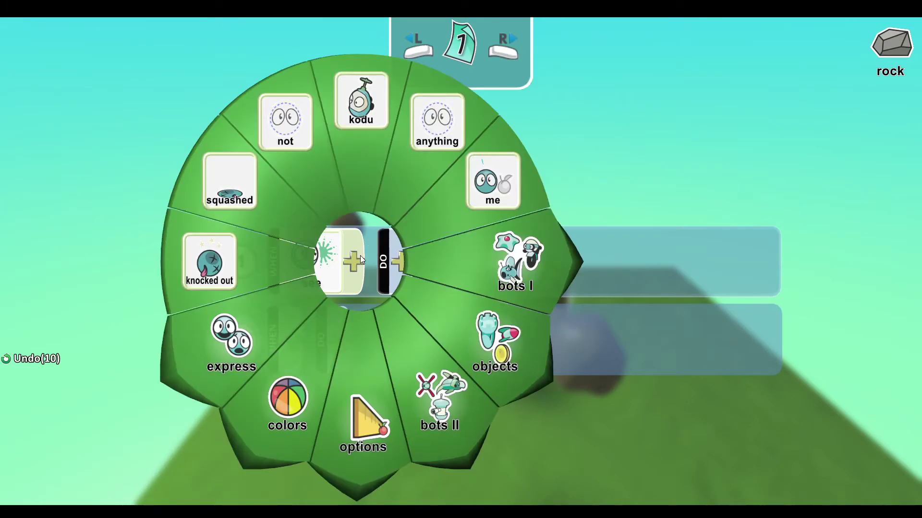
left_click(349, 114)
left_click(410, 254)
left_click(422, 183)
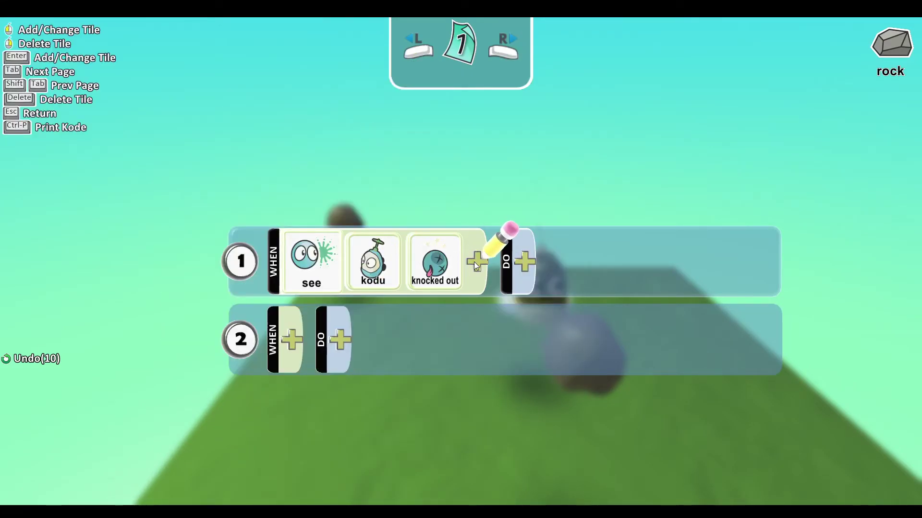
- Give the second rock's first rule the 1st person view action and test-run the world
left_click(526, 254)
left_click(468, 139)
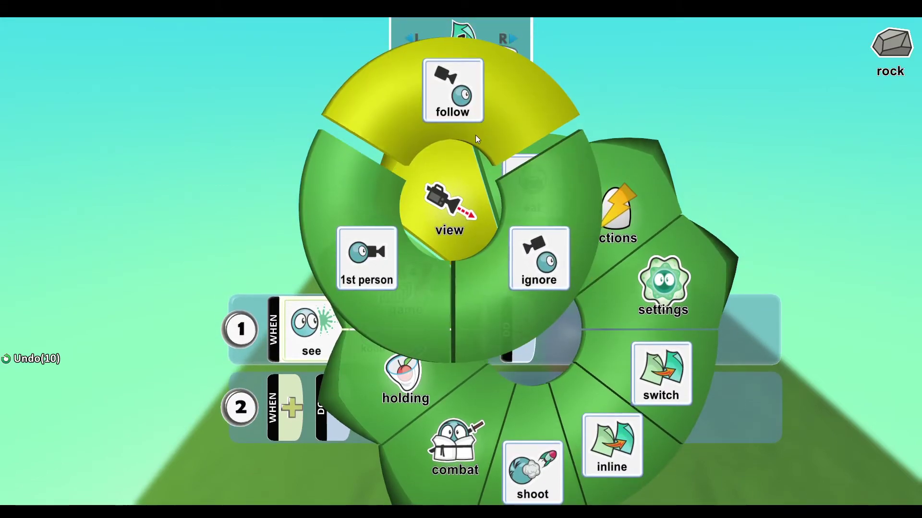
left_click(367, 259)
key("Escape")
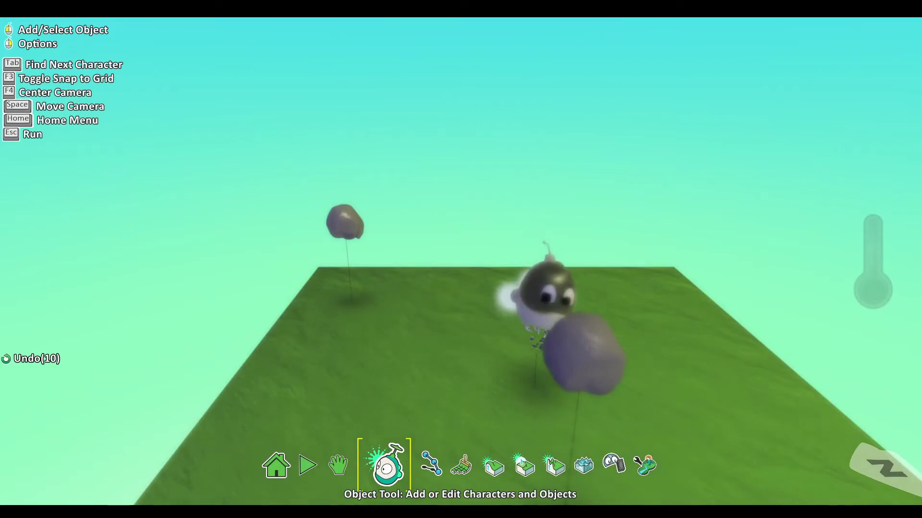
left_click(317, 464)
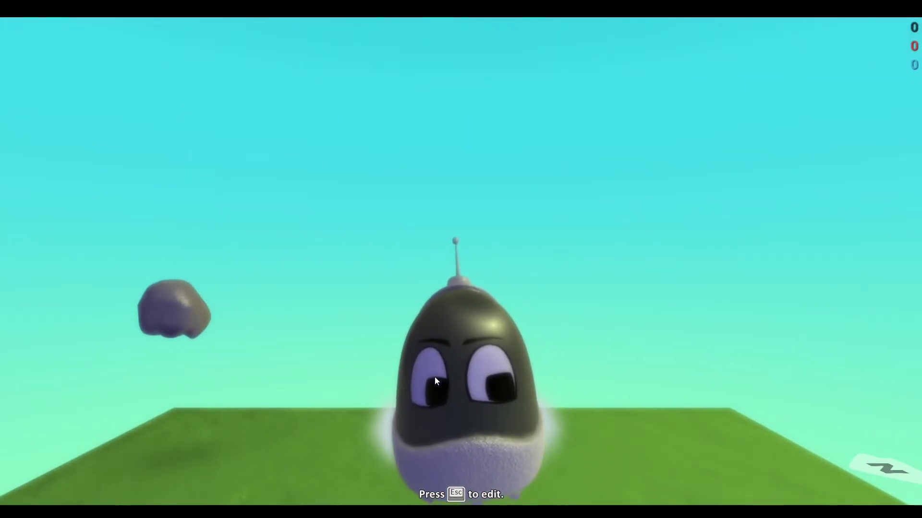
key("Escape")
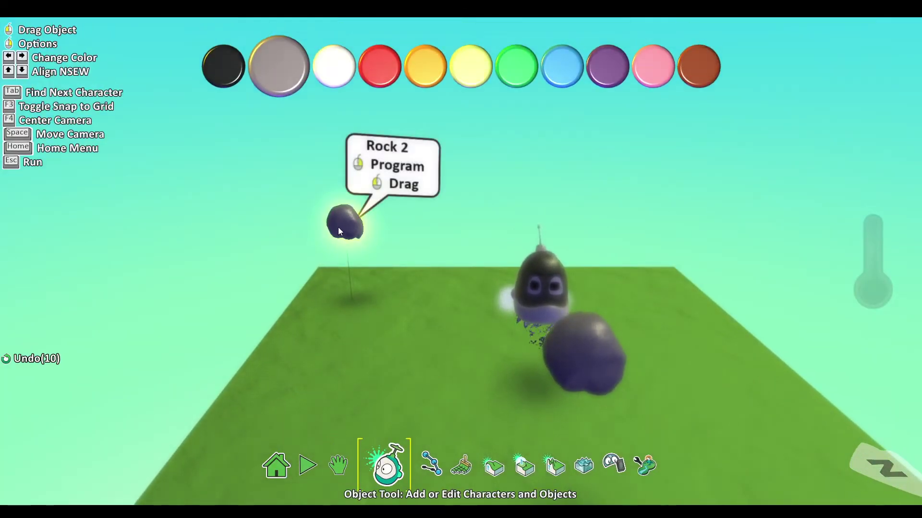
- Make the second rock invisible and run the world to test the camera change
right_click(339, 224)
left_click(446, 163)
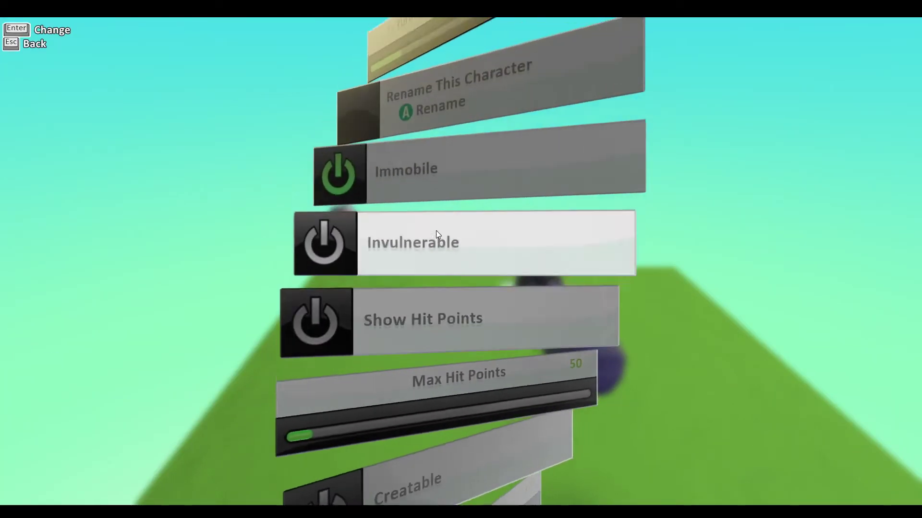
scroll(438, 233, "down", 7)
scroll(435, 234, "down", 13)
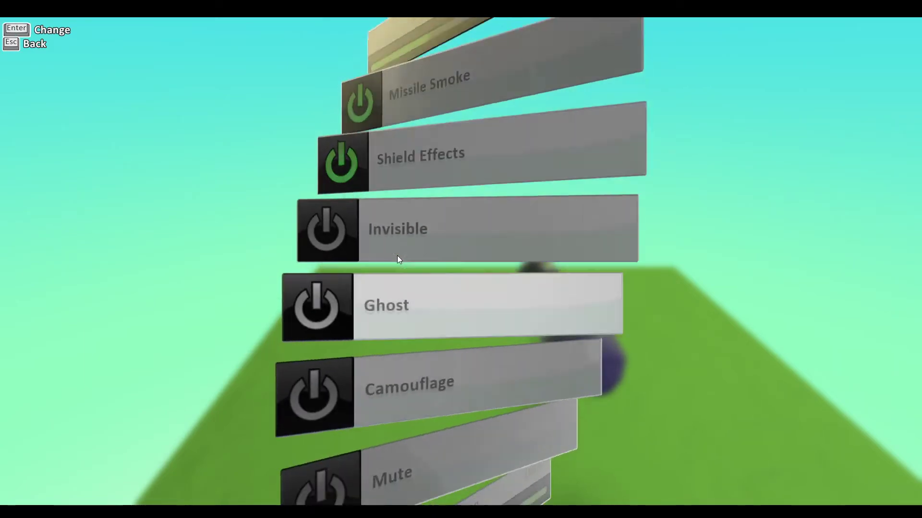
scroll(397, 257, "up", 1)
key("Escape")
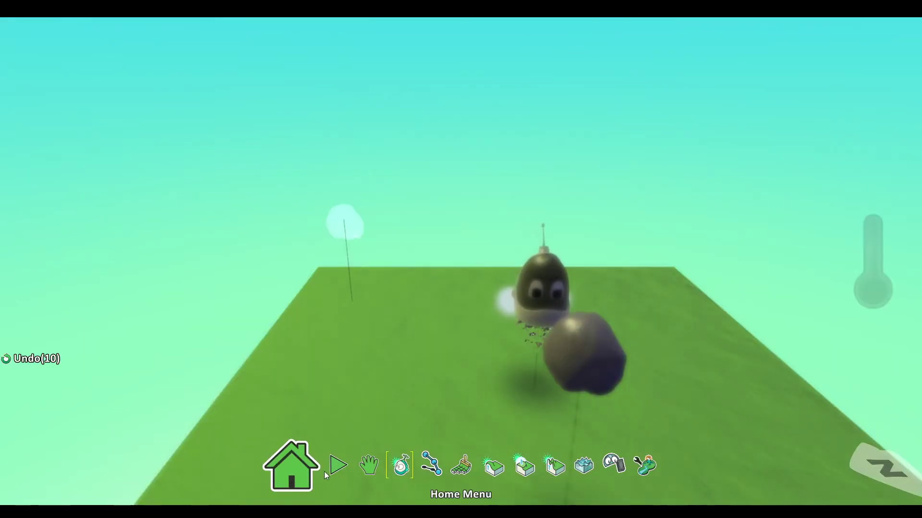
left_click(327, 469)
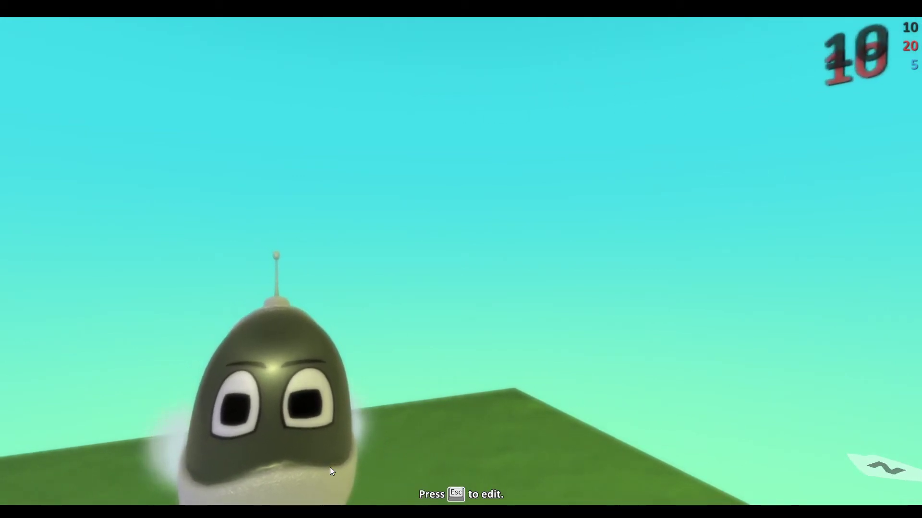
key("Escape")
- Examine pages 1 and 2 of the first rock's program
left_click(398, 467)
right_click(422, 288)
left_click(456, 263)
key("Escape")
right_click(415, 336)
left_click(491, 244)
key("Tab")
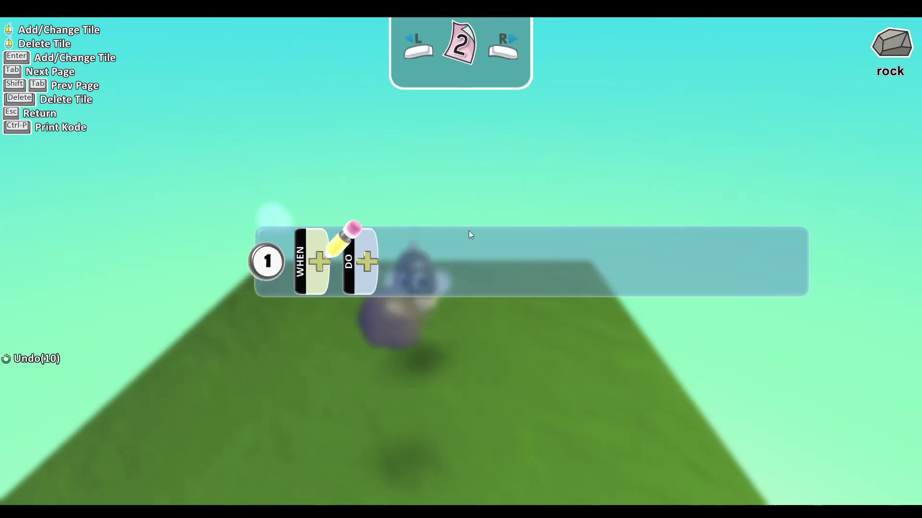
left_click(419, 53)
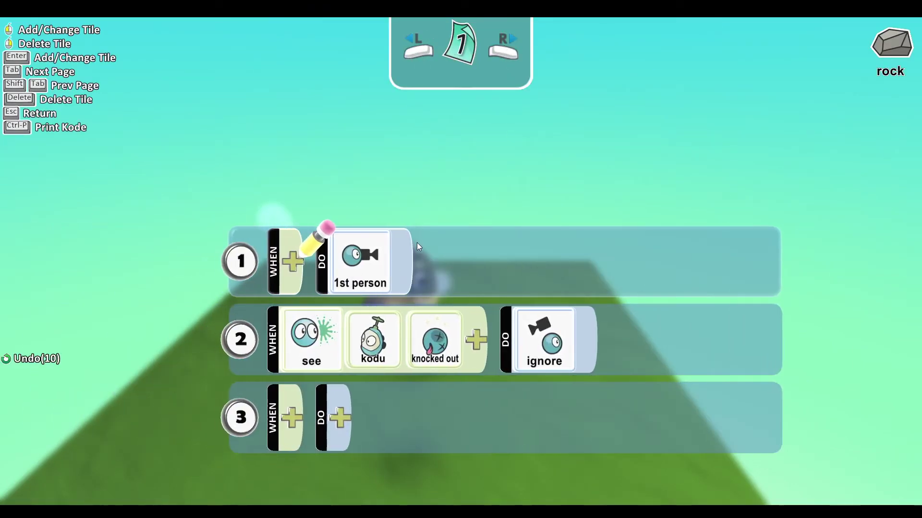
key("Escape")
- Replace the ignore action in the first rock's second rule with a switch to page 2
right_click(395, 310)
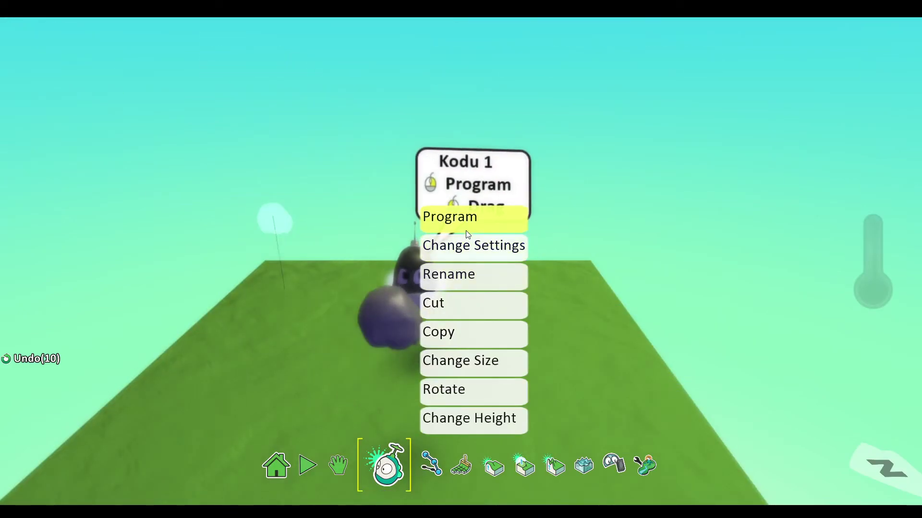
left_click(466, 217)
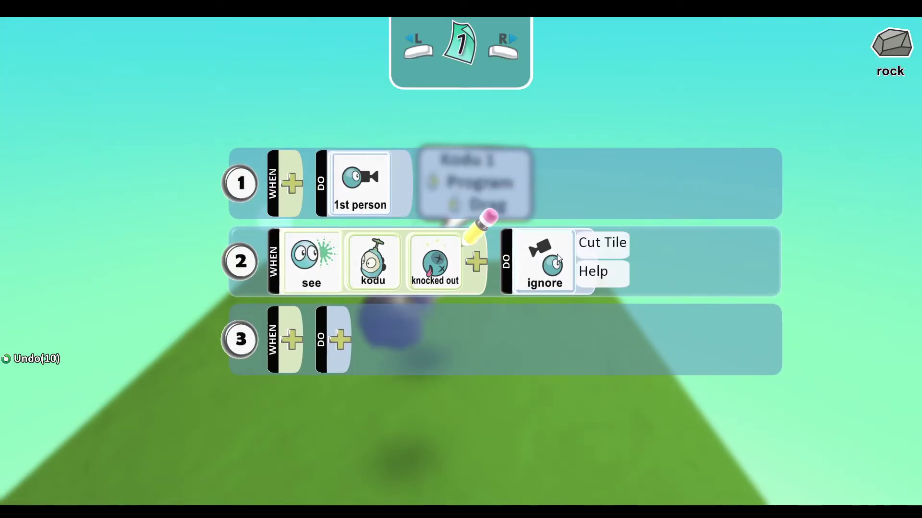
left_click(526, 269)
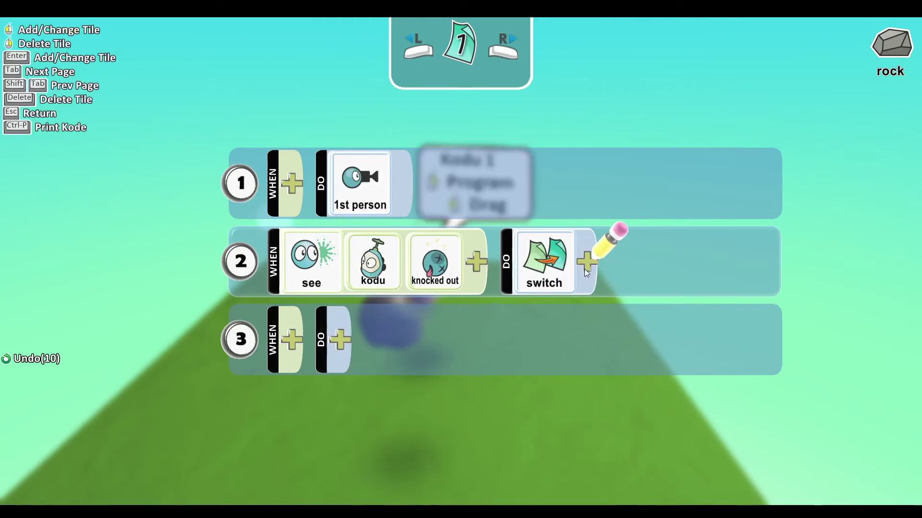
left_click(585, 270)
left_click(646, 116)
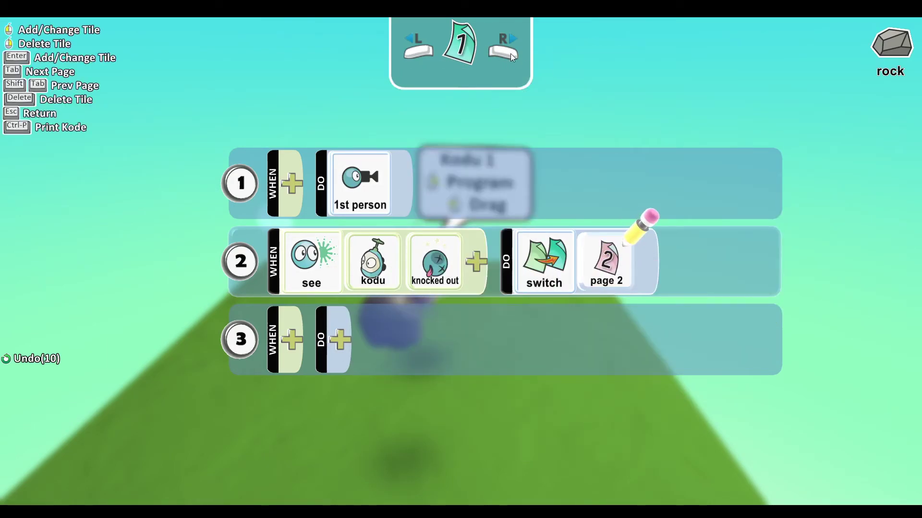
- On page 2 of the first rock's program, set the first rule's condition to a timer of .125 seconds
left_click(511, 53)
left_click(283, 260)
left_click(188, 324)
left_click(351, 256)
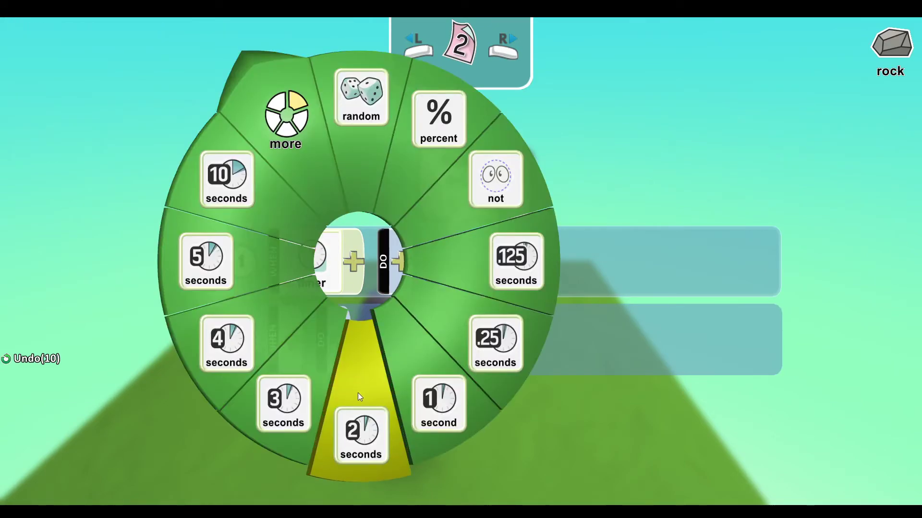
left_click(241, 360)
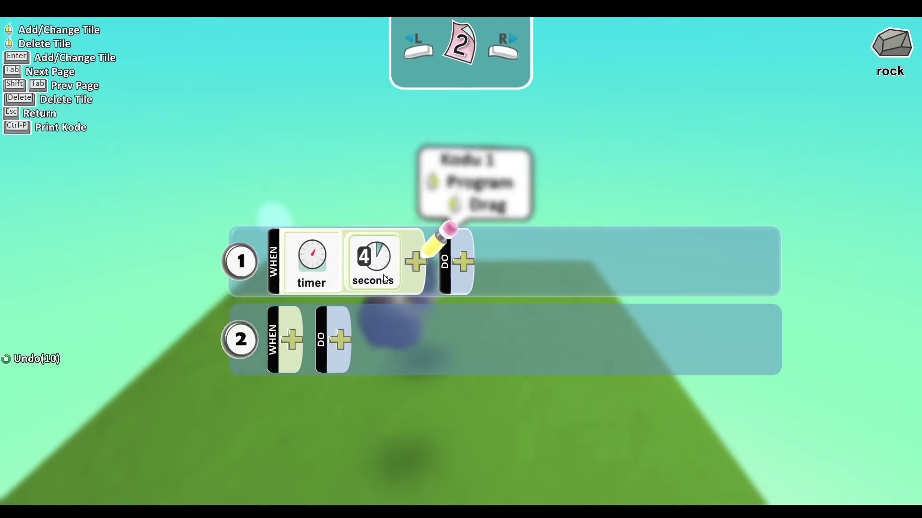
left_click(352, 266)
left_click(490, 238)
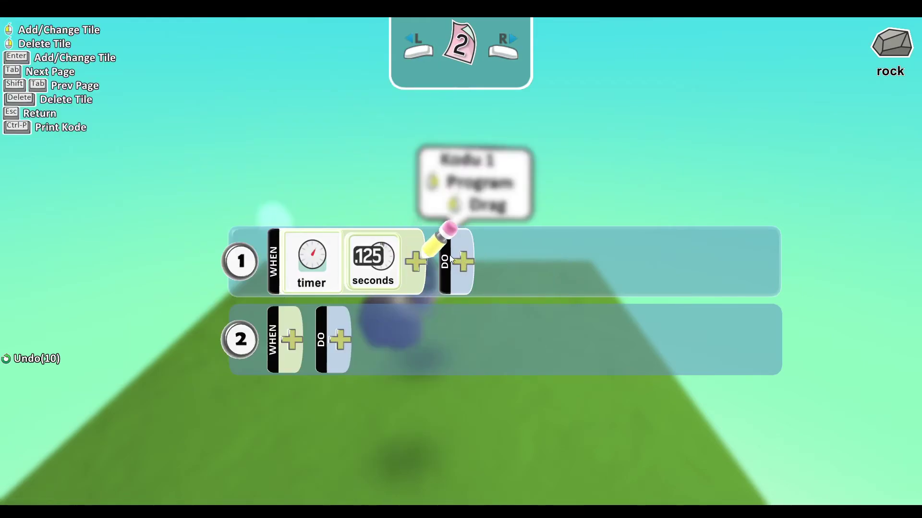
- Give the timer rule on the first rock's page 2 the ignore view action and run the world to test it
left_click(469, 245)
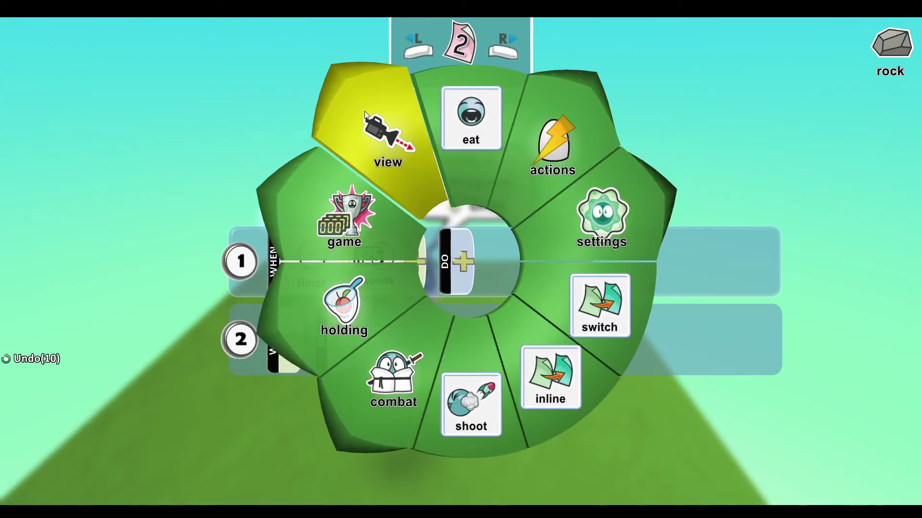
left_click(377, 132)
left_click(468, 217)
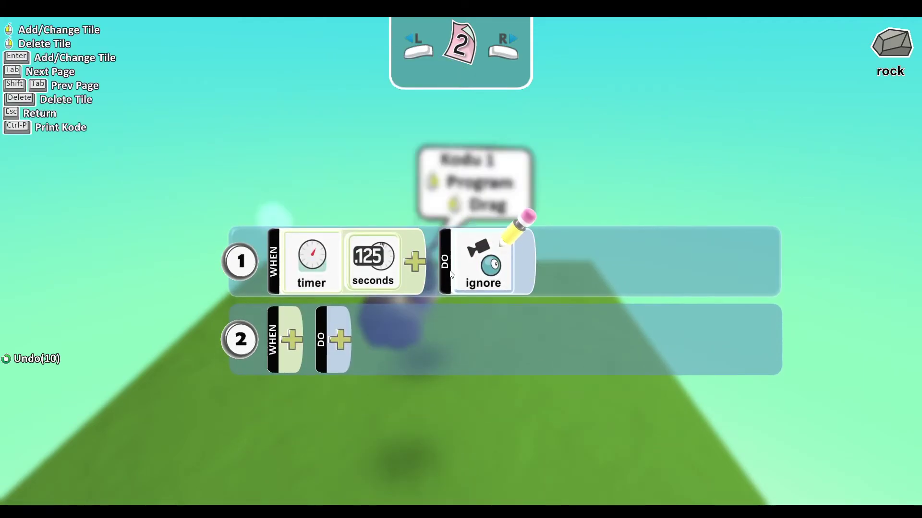
key("Escape")
left_click(314, 468)
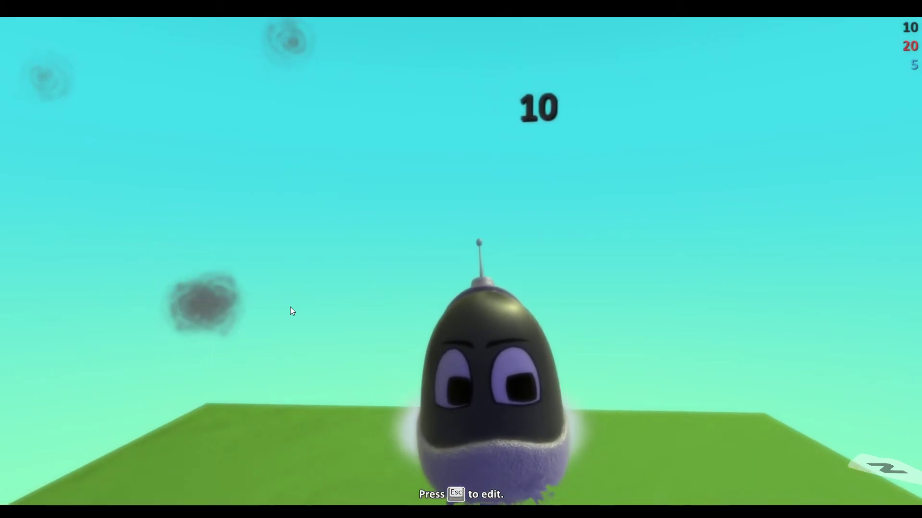
key("Escape")
- Replace the 1st person action in the second rock's knocked-out rule with a switch to page 2
left_click(387, 465)
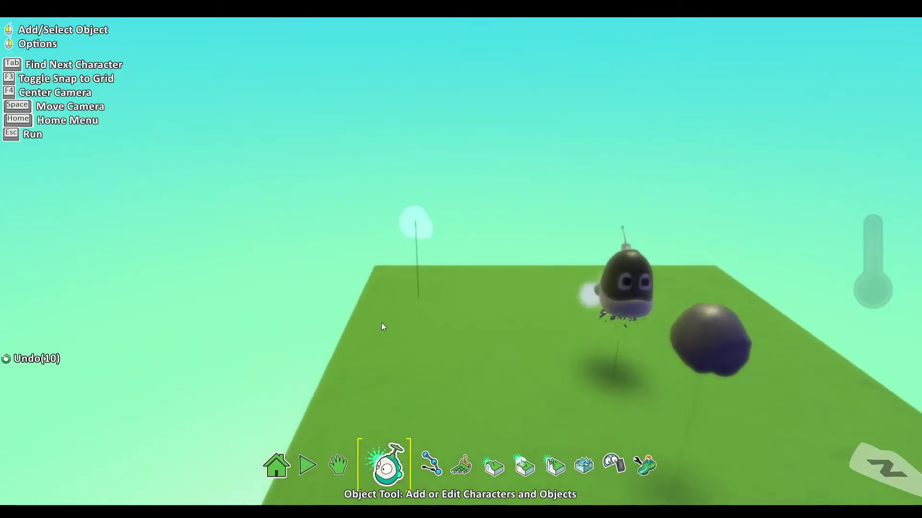
right_click(465, 248)
left_click(534, 129)
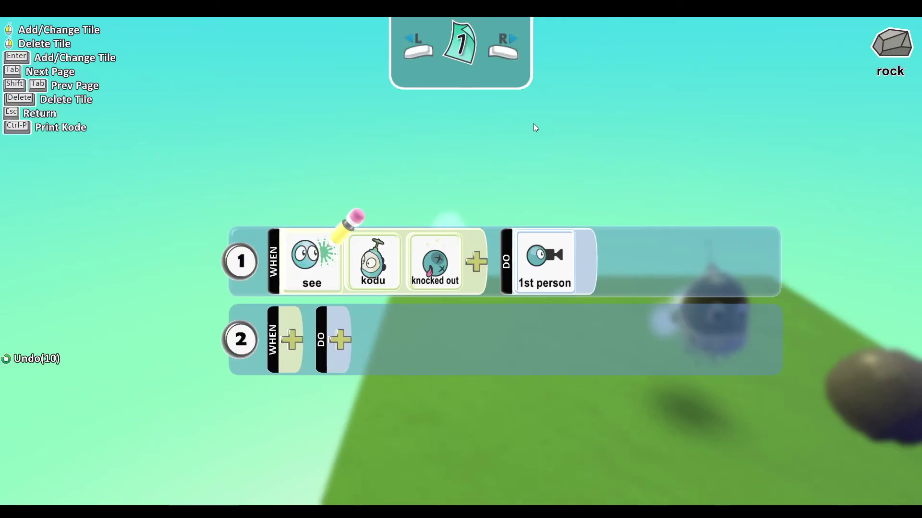
right_click(546, 249)
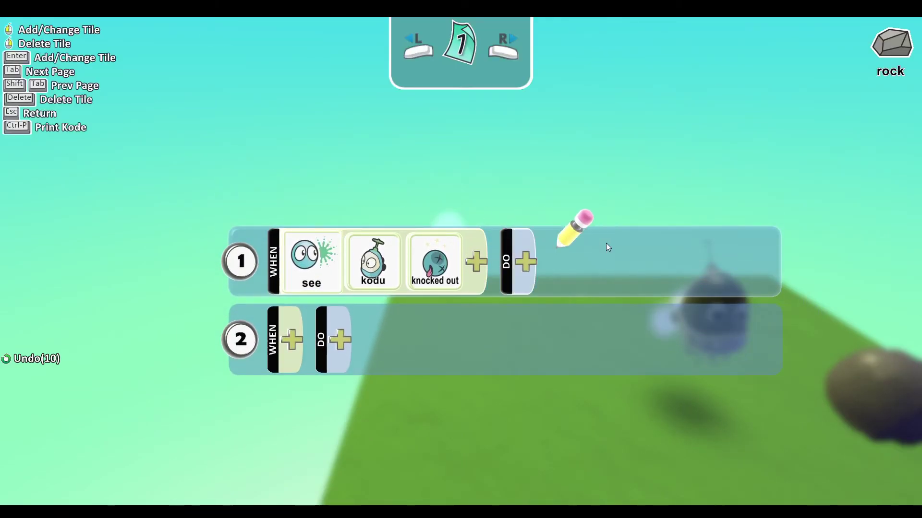
left_click(526, 268)
left_click(658, 325)
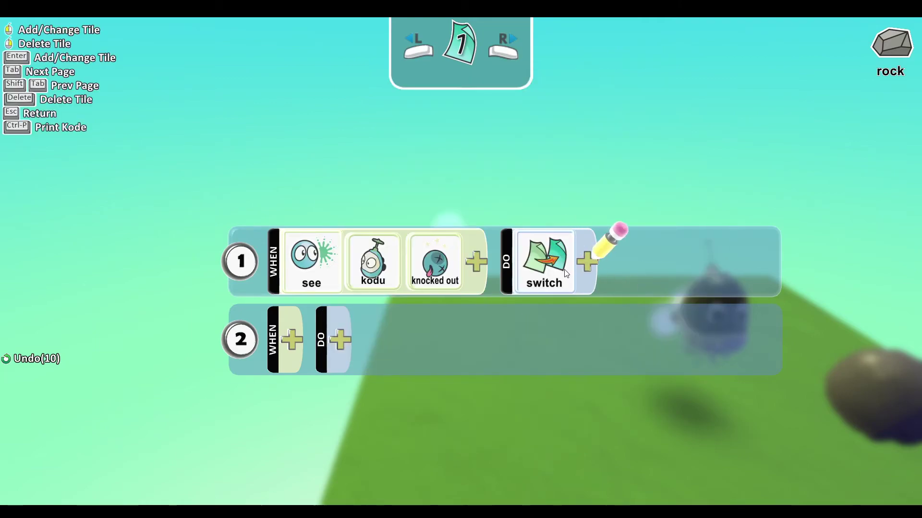
left_click(653, 149)
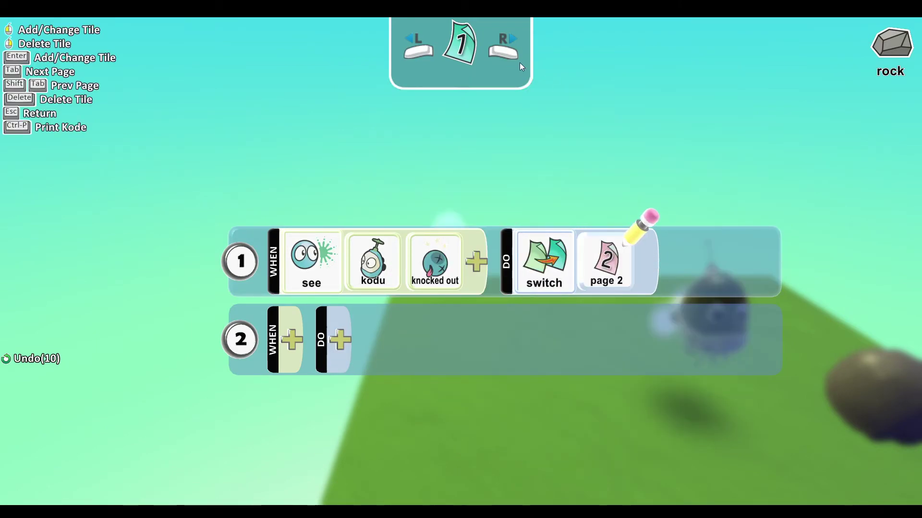
- On page 2 of the second rock's program, set the first rule's condition to a timer of 3 seconds
left_click(504, 50)
left_click(297, 263)
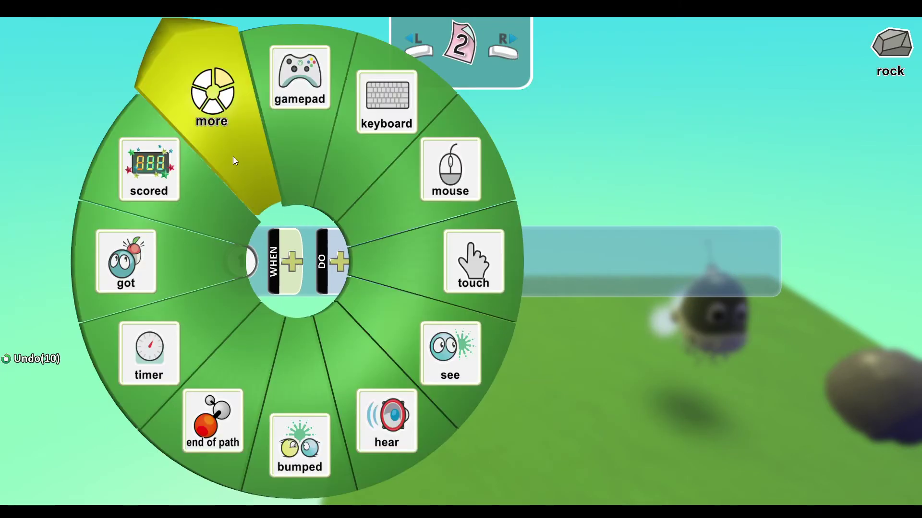
left_click(255, 139)
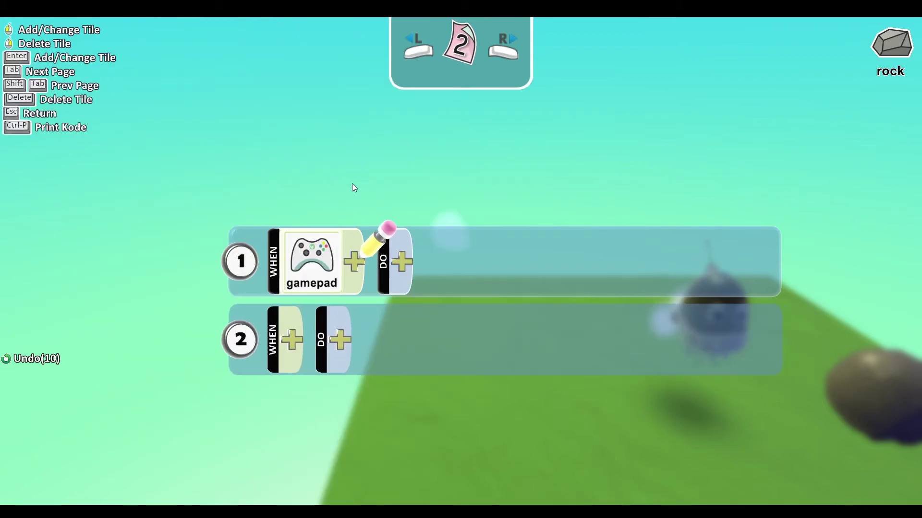
left_click(294, 260)
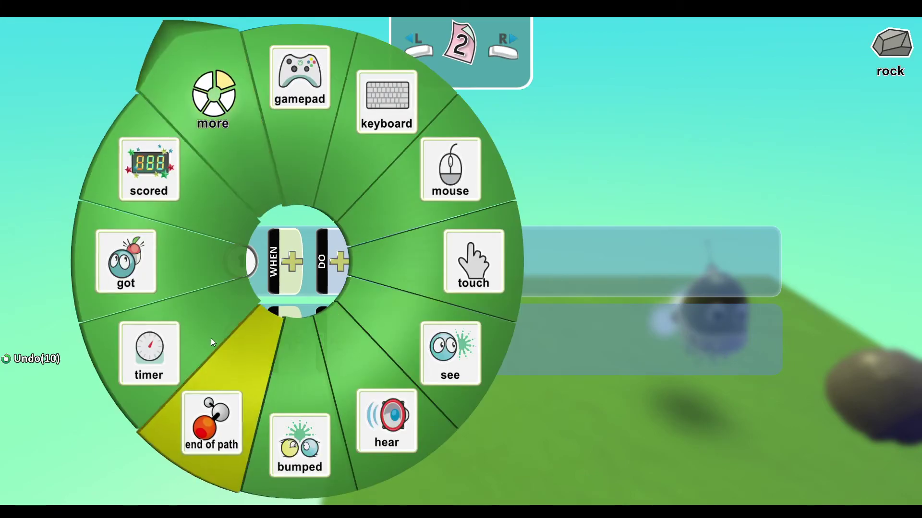
left_click(212, 341)
left_click(351, 264)
left_click(301, 352)
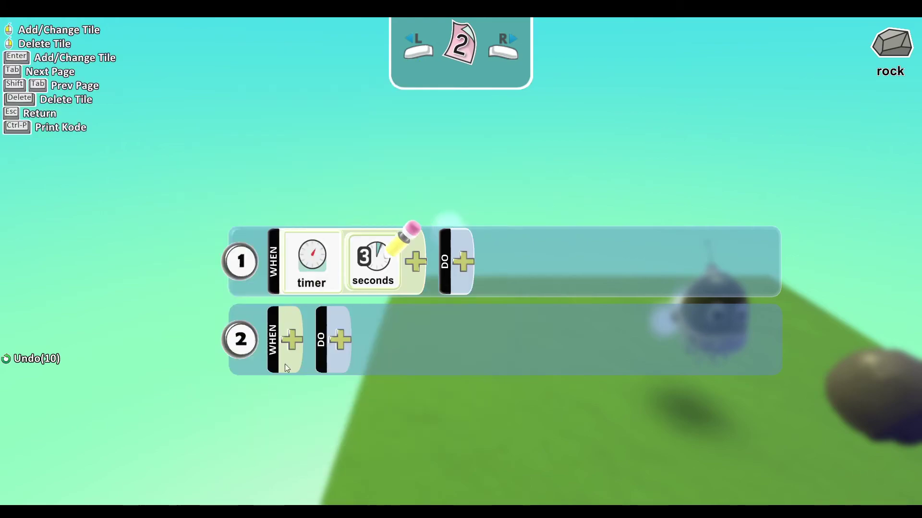
- Give the second rock's 3-second timer rule the 1st person view action and run the world to test it
left_click(466, 239)
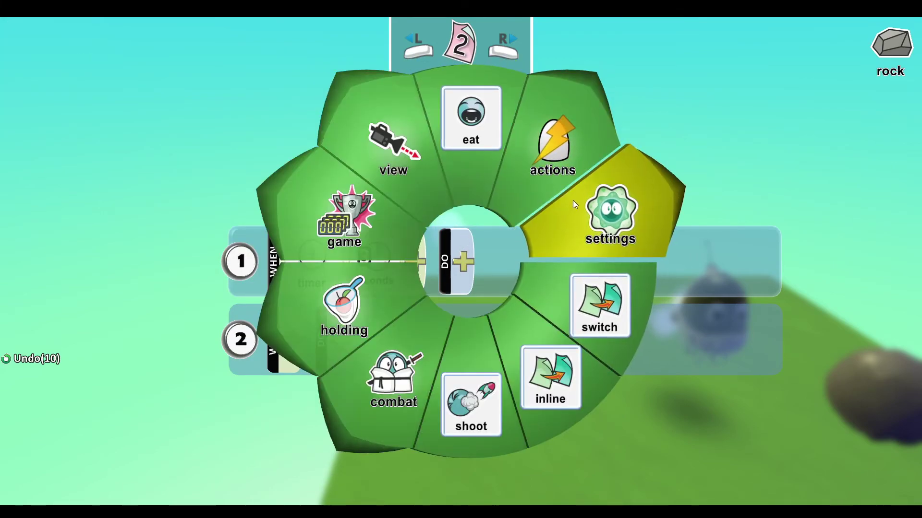
left_click(408, 133)
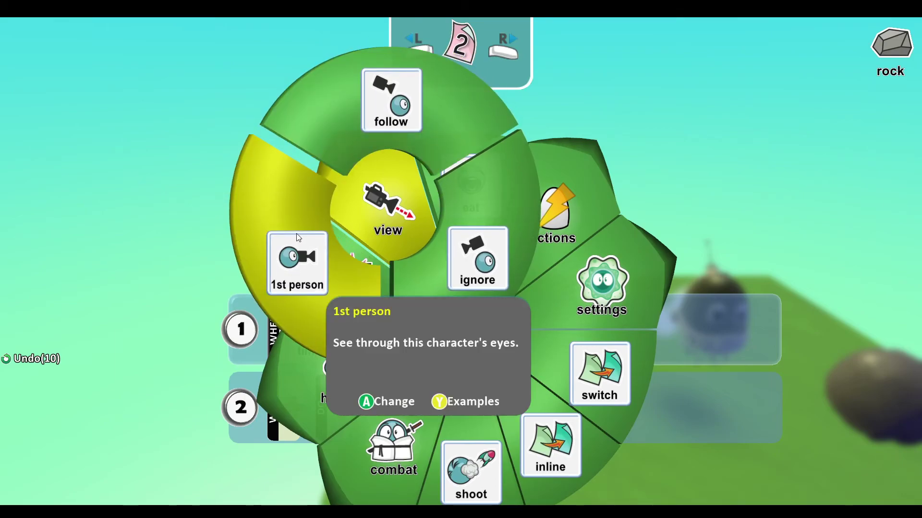
key("Escape")
left_click(340, 462)
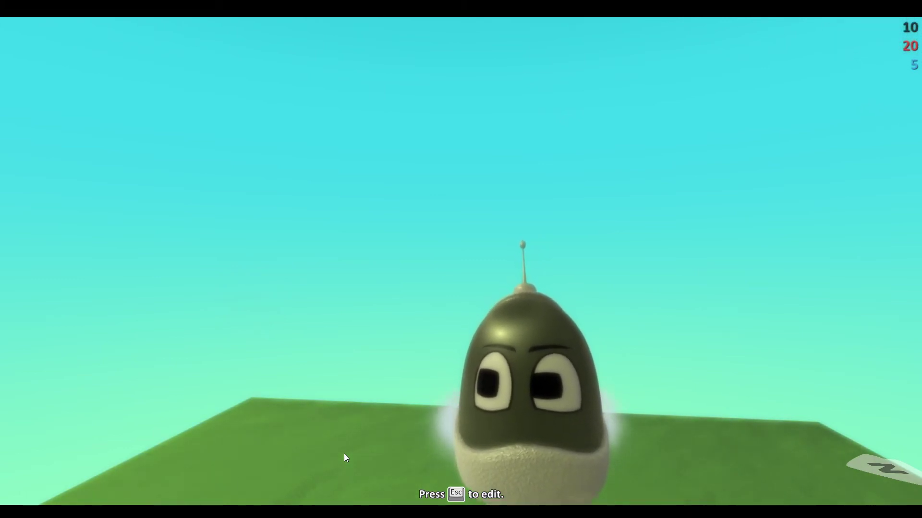
key("Escape")
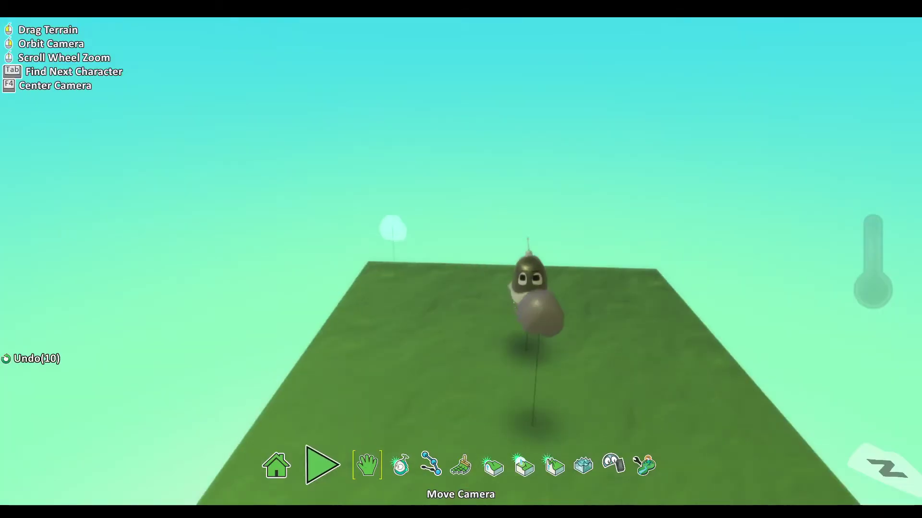
- Examine the Kodu's program and pages 1 and 2 of the second rock's program
left_click(377, 467)
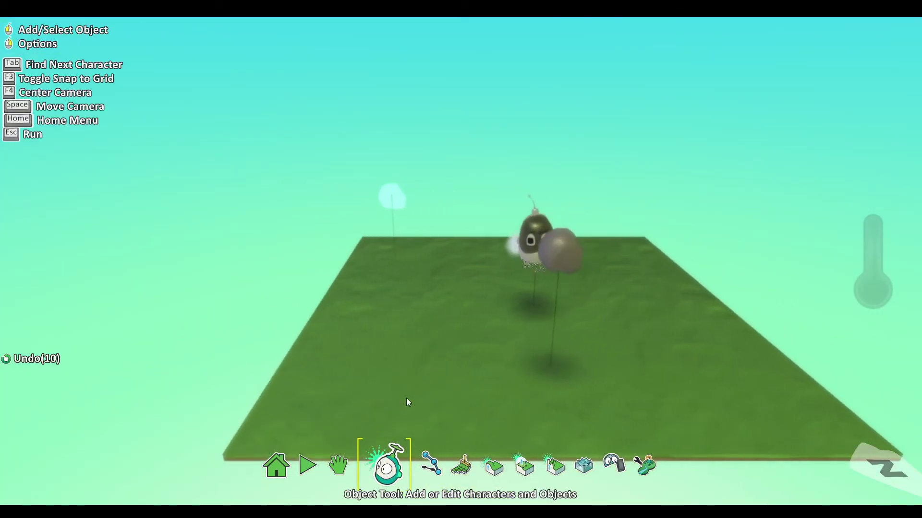
scroll(408, 315, "down", 5)
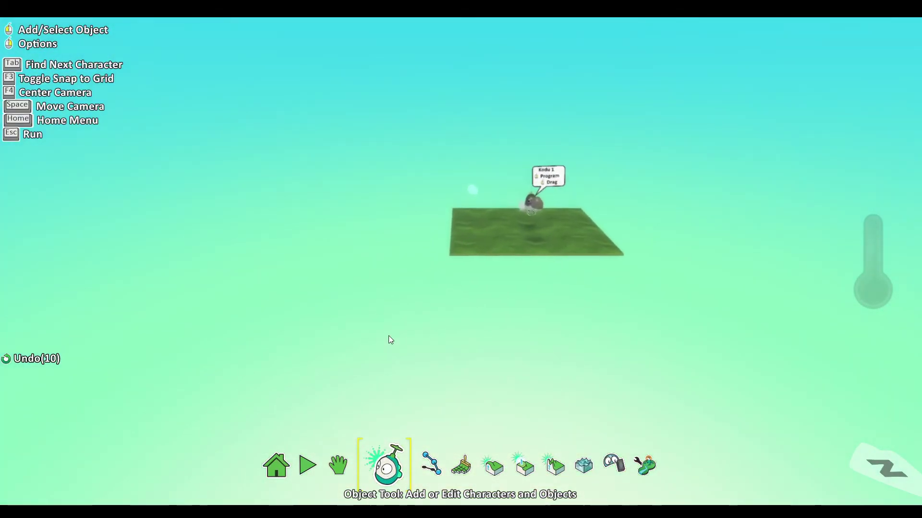
scroll(414, 274, "up", 5)
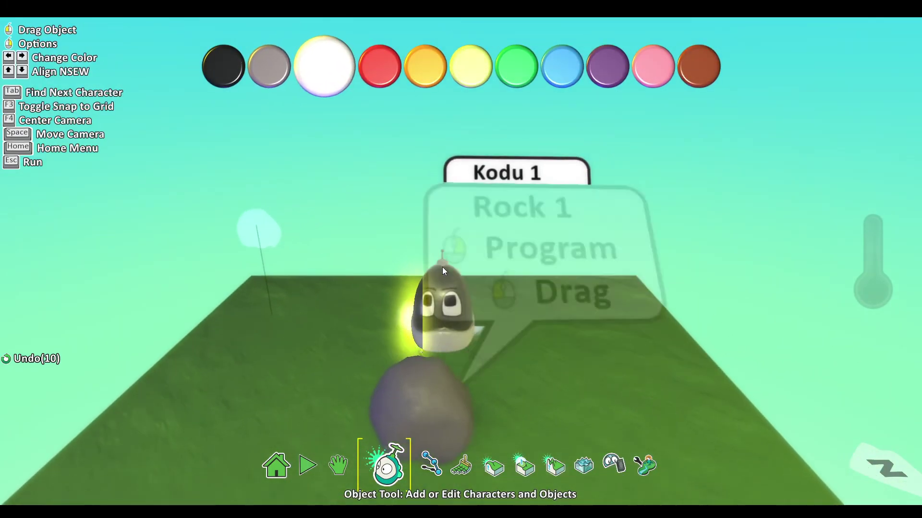
right_click(451, 301)
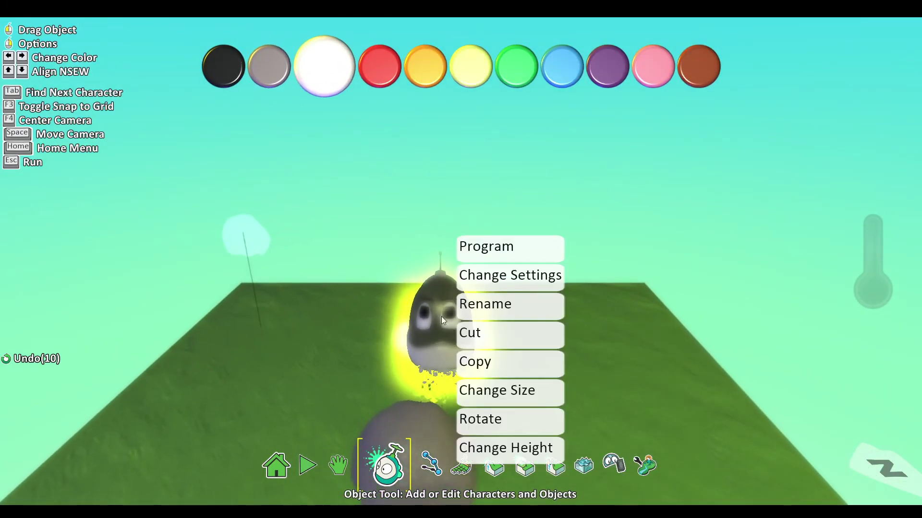
left_click(497, 247)
key("Escape")
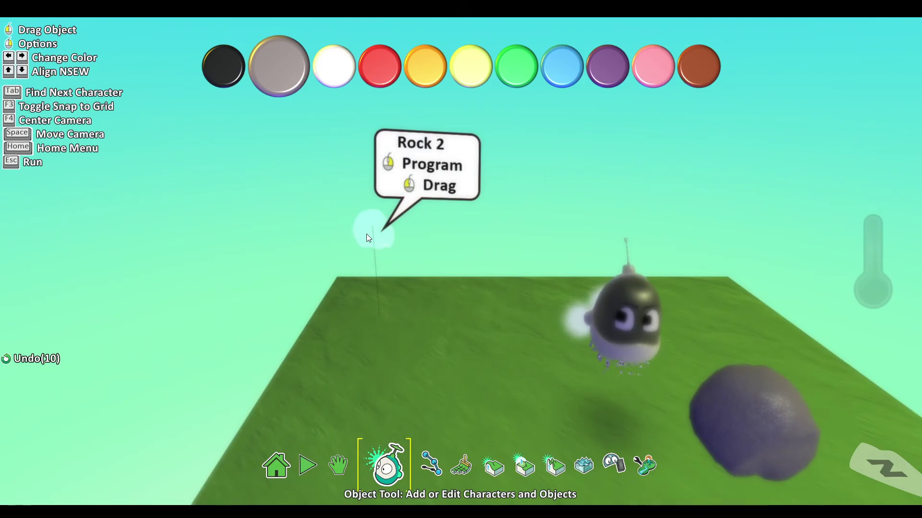
right_click(368, 233)
left_click(422, 140)
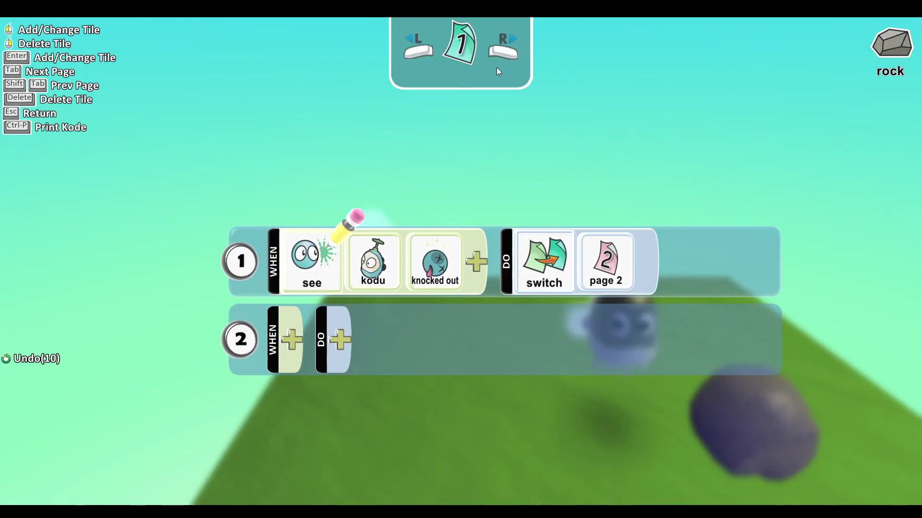
left_click(497, 57)
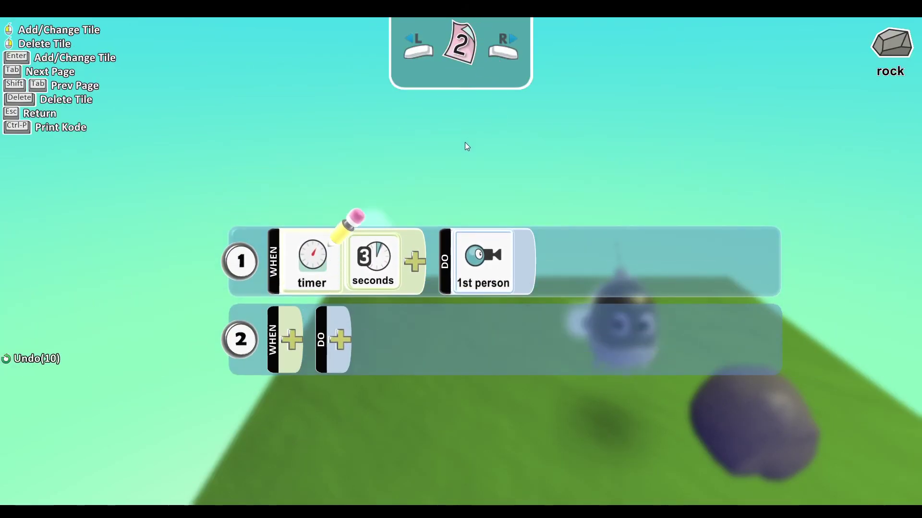
key("Escape")
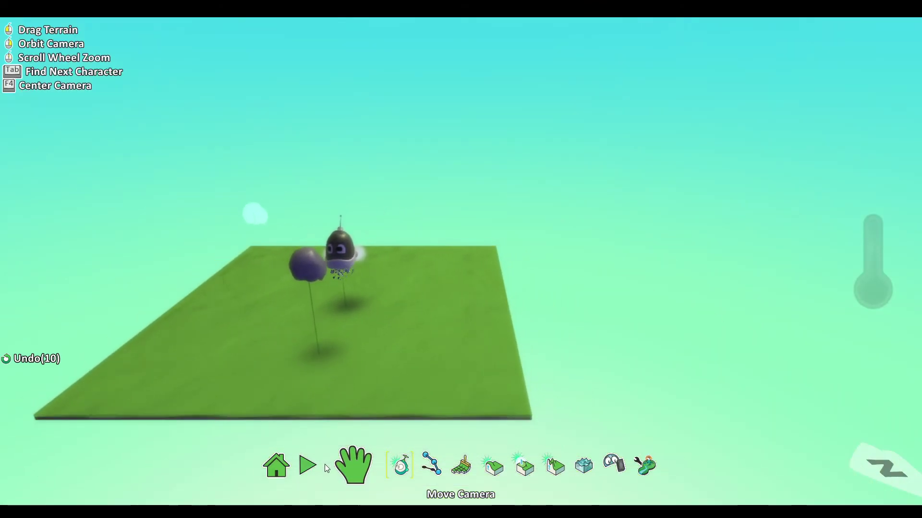
scroll(358, 274, "down", 5)
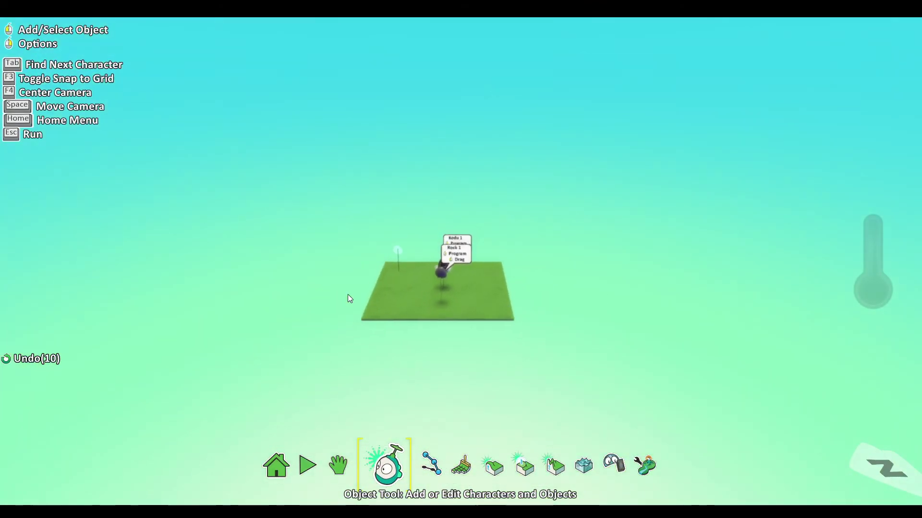
scroll(348, 295, "up", 4)
scroll(343, 353, "up", 5)
scroll(344, 352, "down", 8)
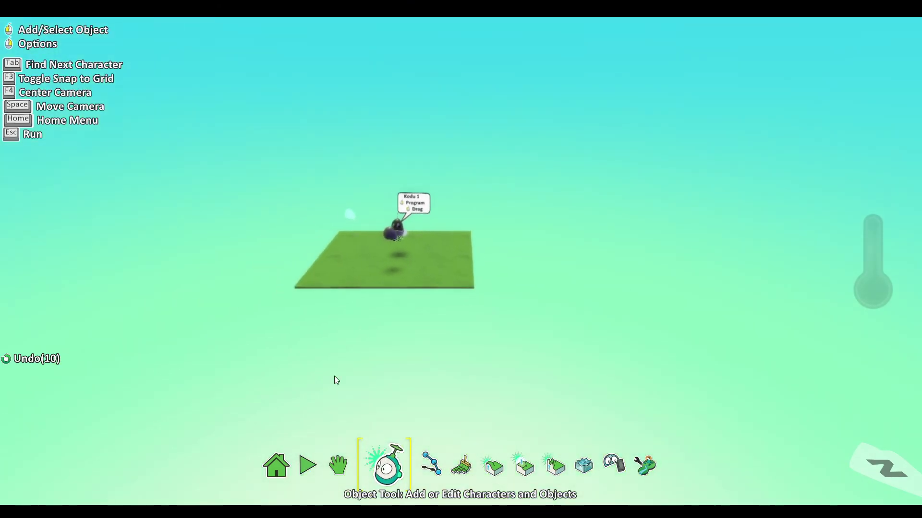
scroll(329, 384, "up", 2)
scroll(354, 247, "up", 3)
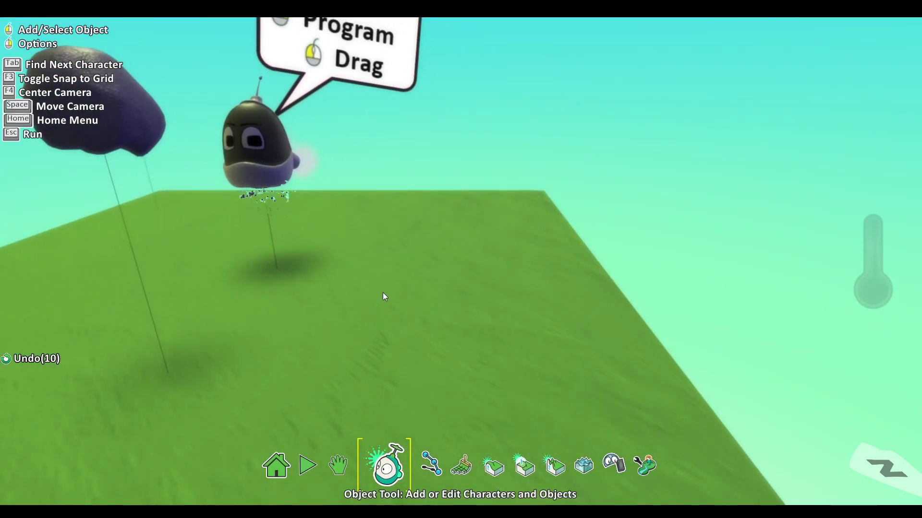
right_click(402, 282)
scroll(461, 201, "down", 3)
scroll(406, 215, "up", 3)
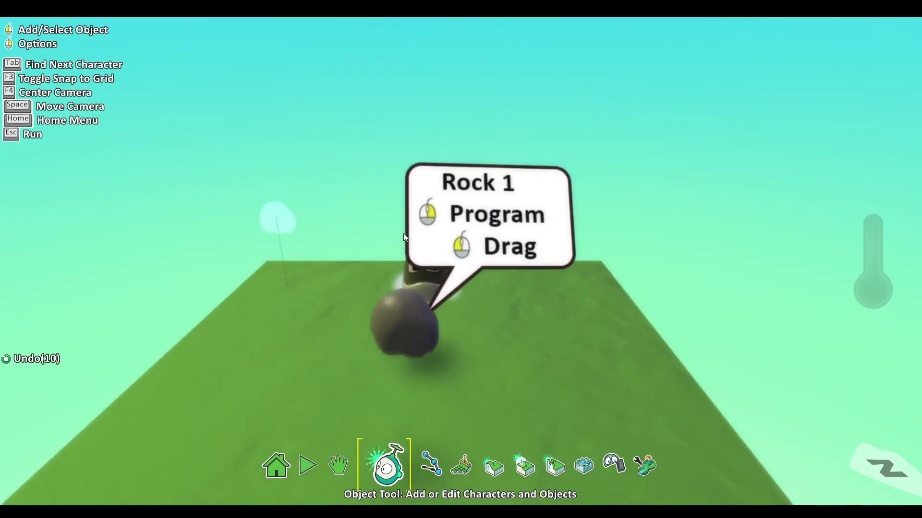
scroll(480, 215, "down", 4)
scroll(558, 270, "up", 3)
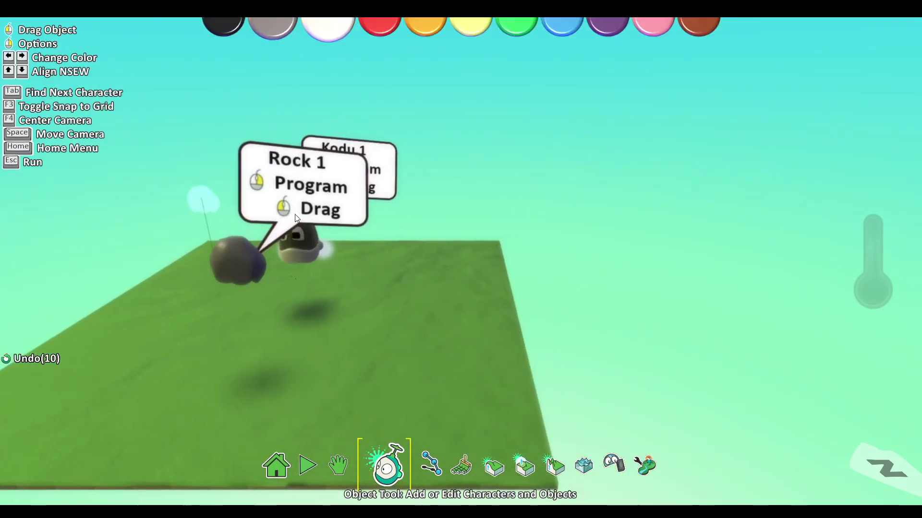
scroll(332, 228, "up", 1)
scroll(307, 246, "up", 2)
scroll(234, 255, "down", 4)
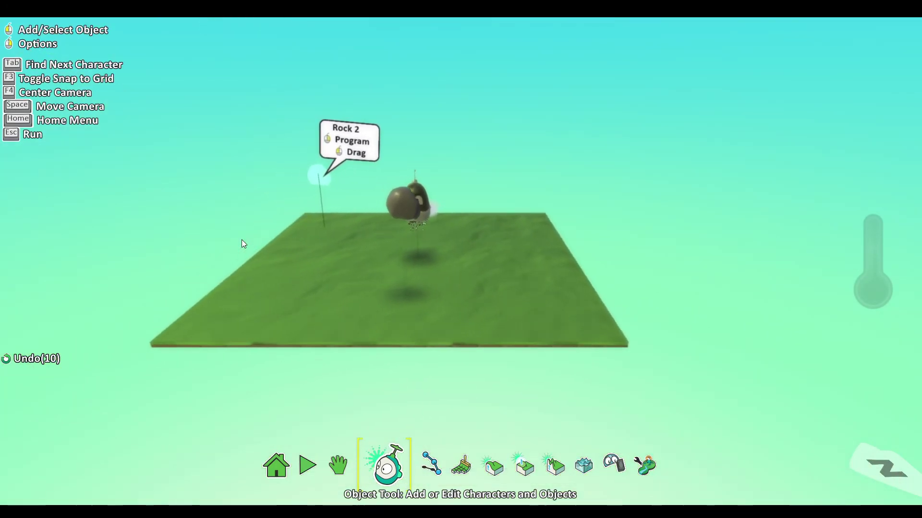
scroll(241, 240, "up", 3)
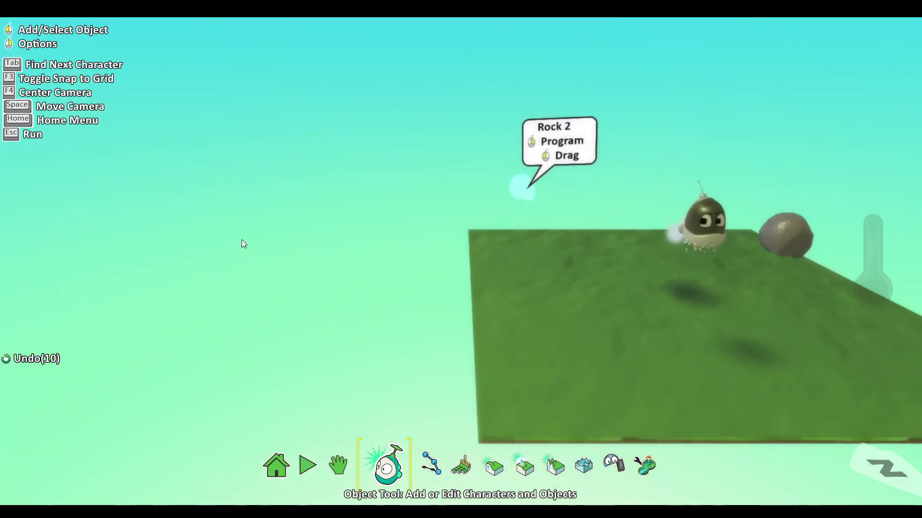
scroll(241, 240, "up", 2)
scroll(241, 240, "down", 4)
scroll(241, 240, "up", 4)
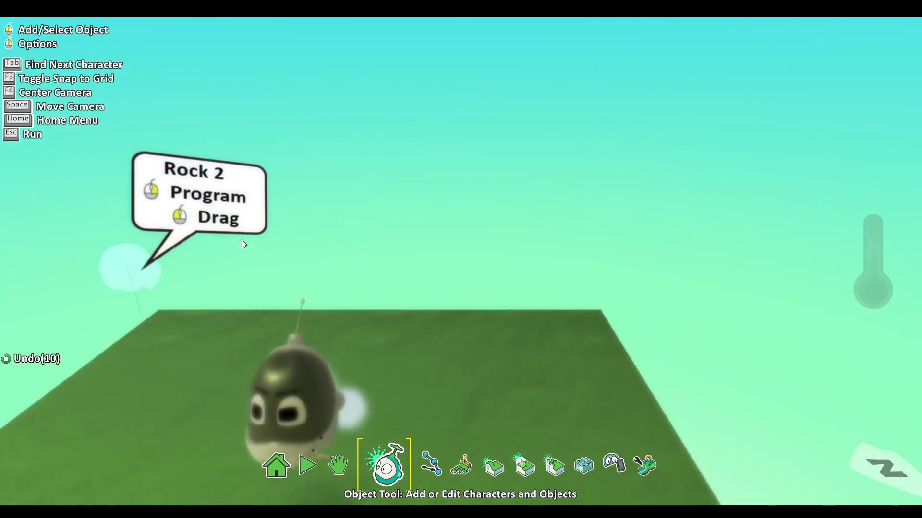
key("Tab")
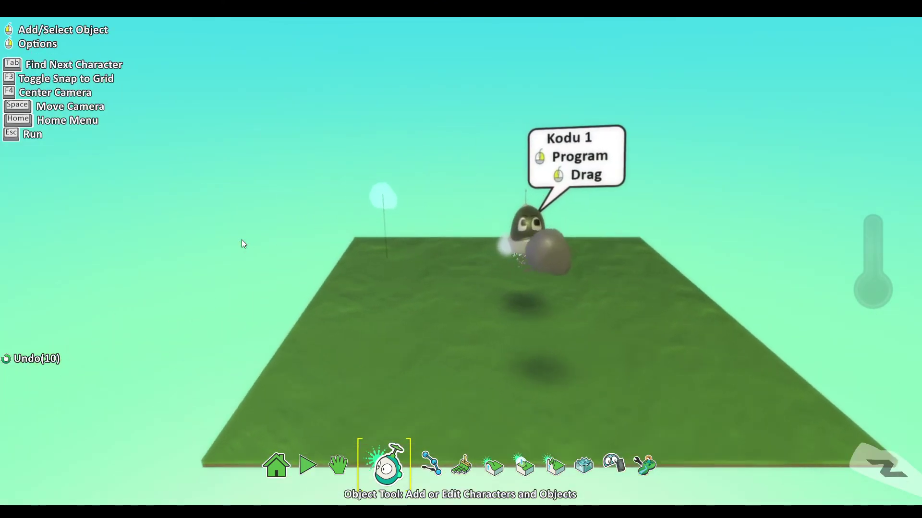
key("Tab")
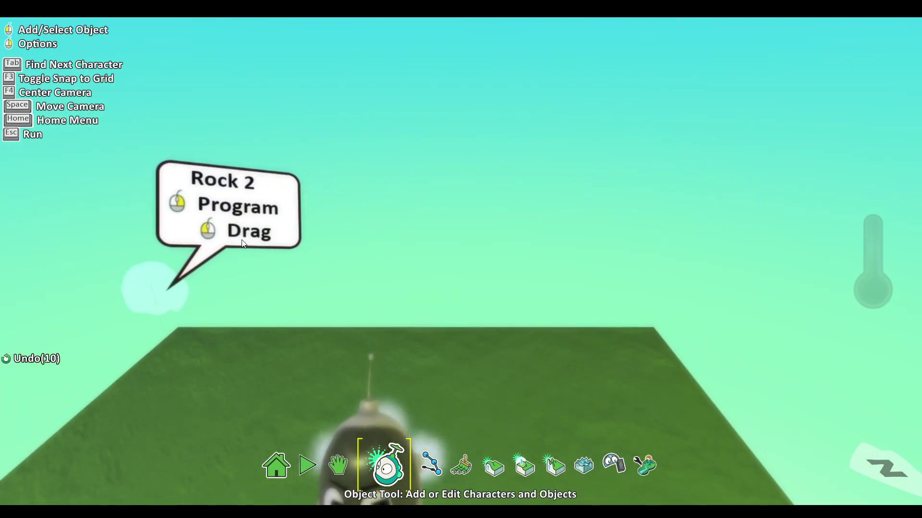
key("Tab")
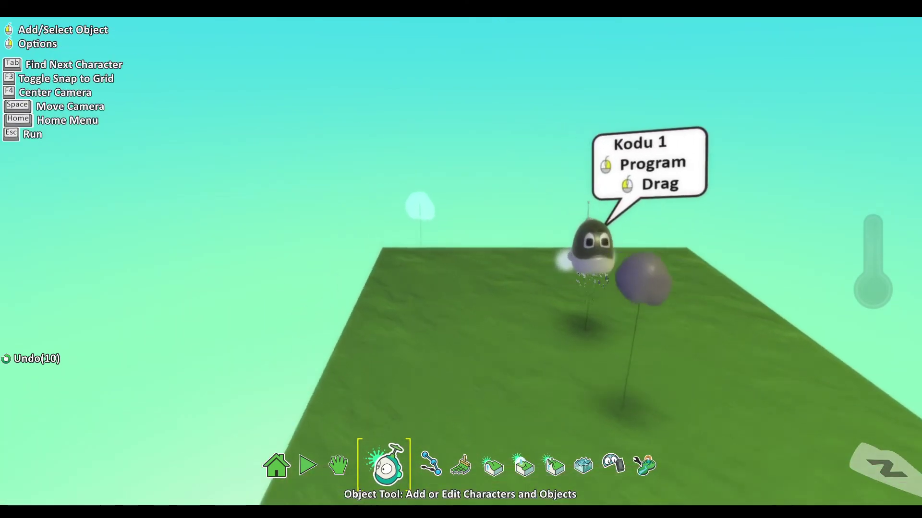